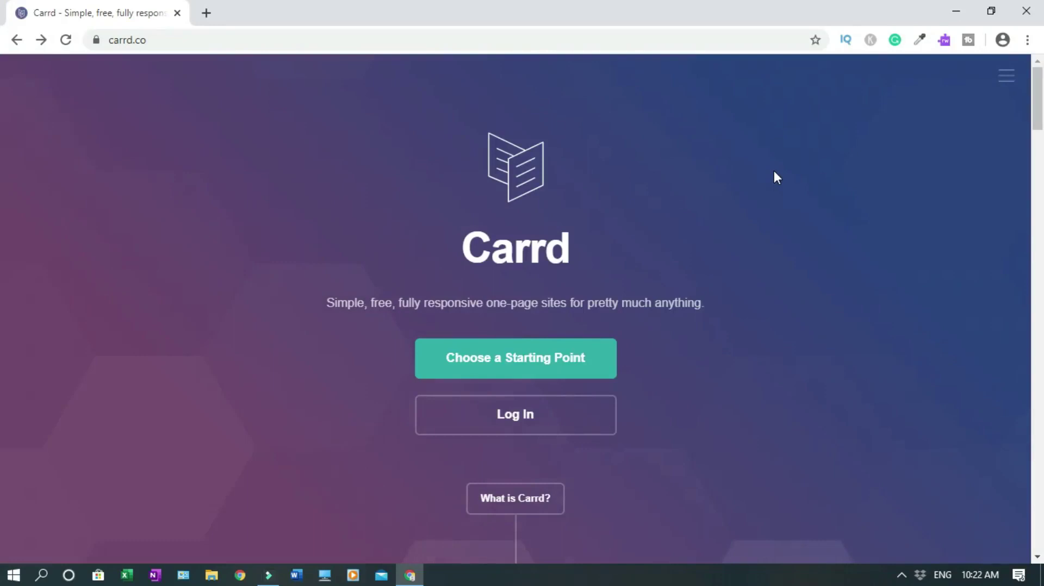
Sign up for a free Carrd account through the Sign Up form in the site menu.
{"action": "scroll", "coordinate": [2, 139], "scroll_direction": "down", "scroll_amount": 10}
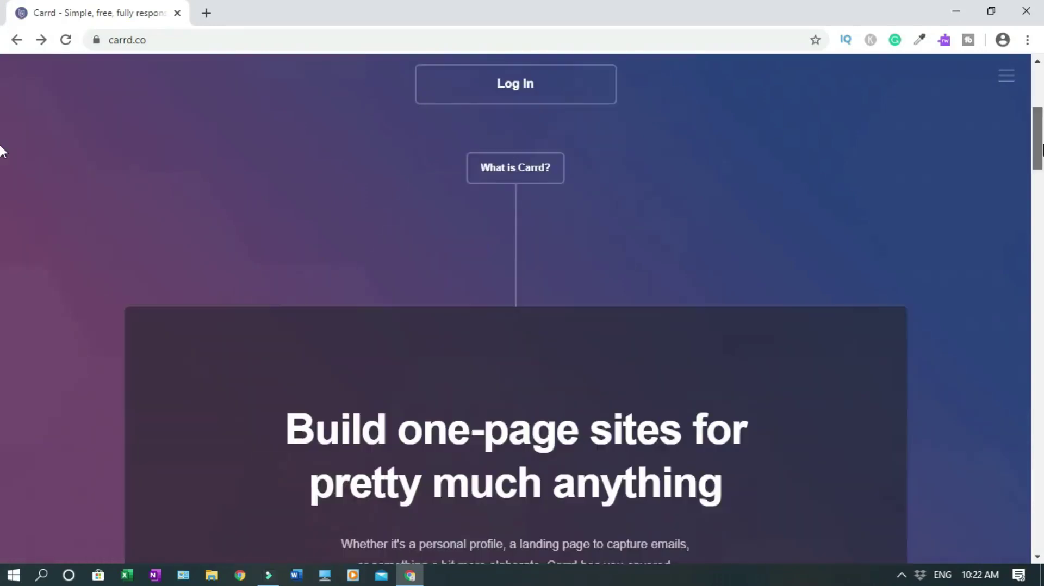
{"action": "scroll", "coordinate": [2, 184], "scroll_direction": "down", "scroll_amount": 15}
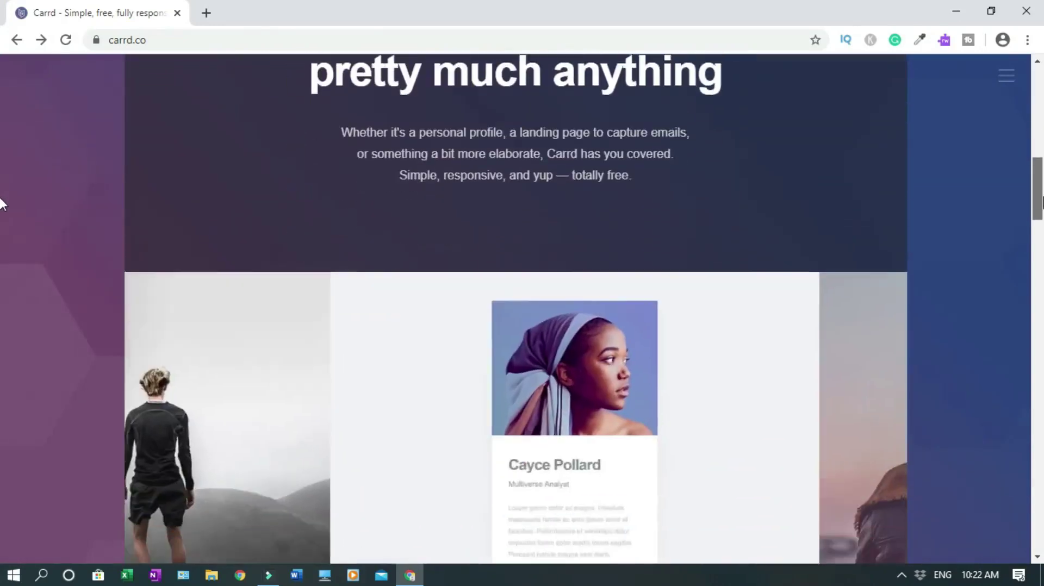
{"action": "scroll", "coordinate": [1, 317], "scroll_direction": "down", "scroll_amount": 10}
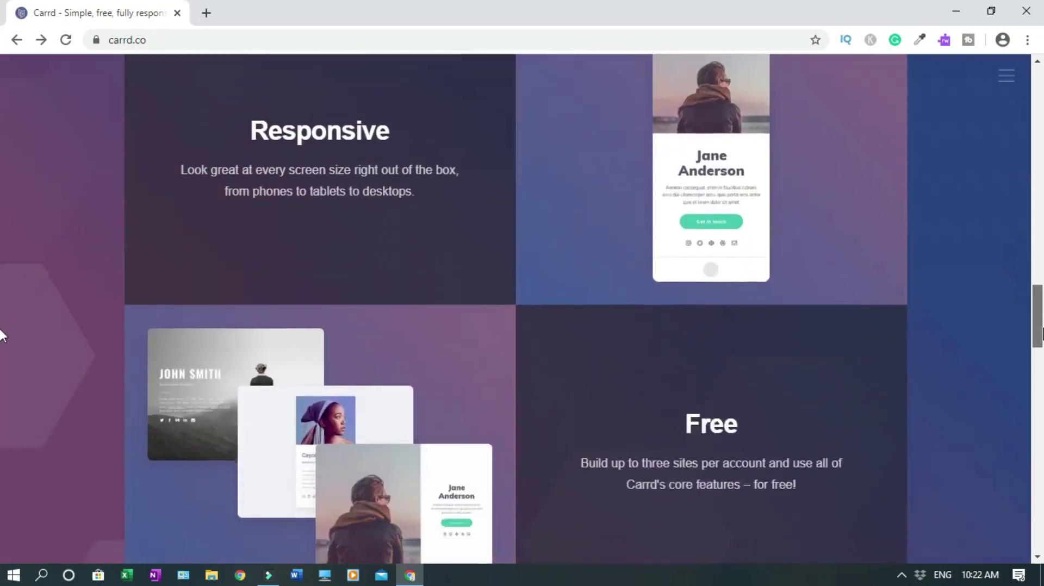
{"action": "scroll", "coordinate": [2, 381], "scroll_direction": "down", "scroll_amount": 10}
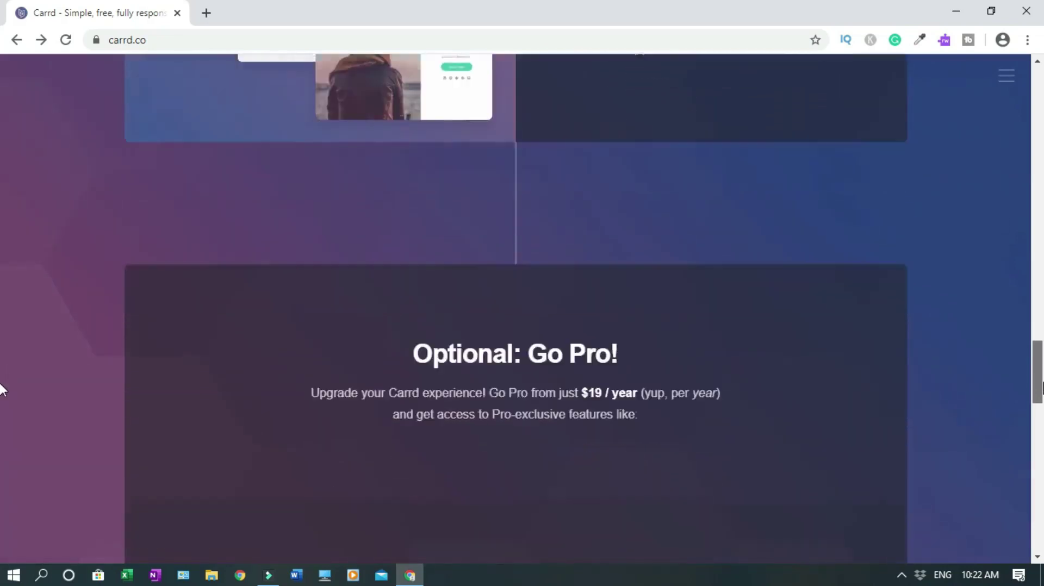
{"action": "left_click_drag", "start_coordinate": [1041, 443], "coordinate": [1040, 74]}
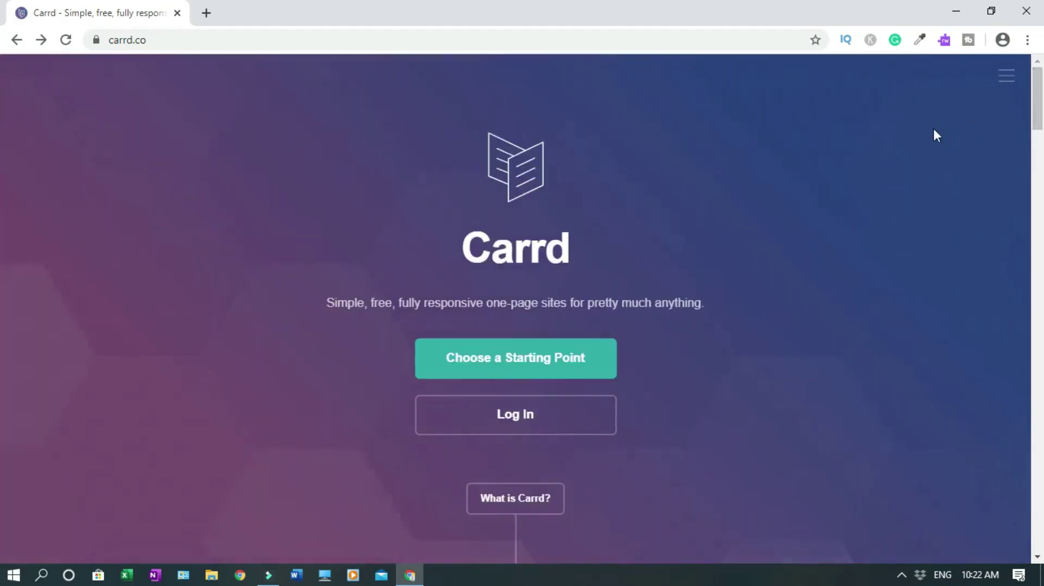
{"action": "left_click", "coordinate": [1006, 77]}
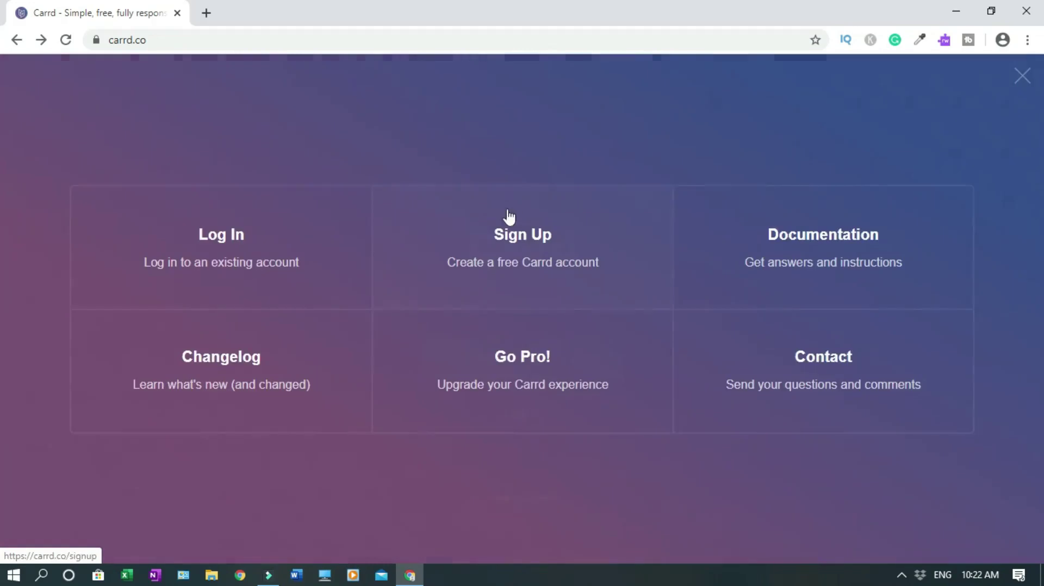
{"action": "left_click", "coordinate": [509, 254]}
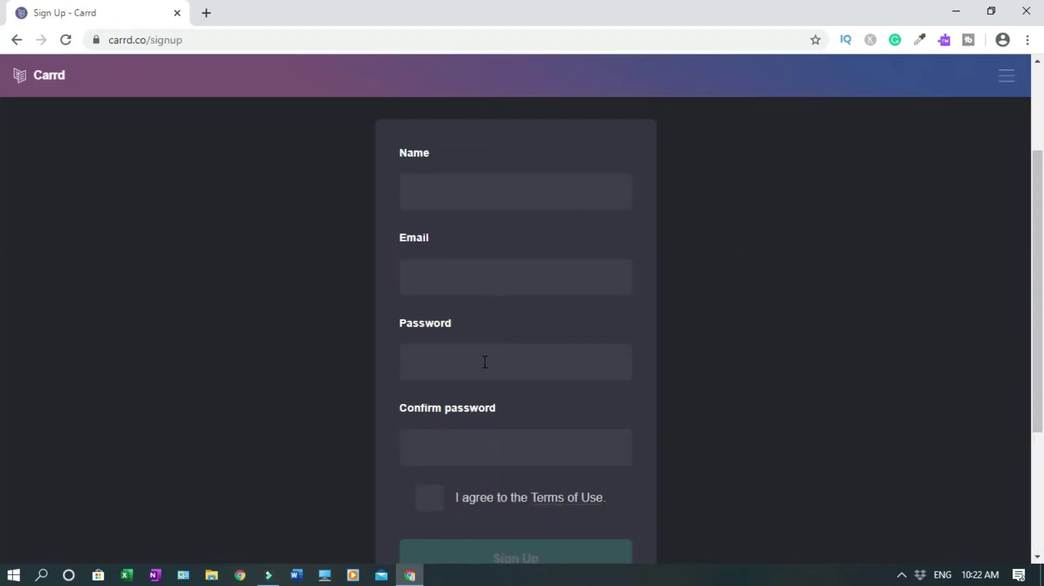
{"action": "scroll", "coordinate": [410, 378], "scroll_direction": "down", "scroll_amount": 2}
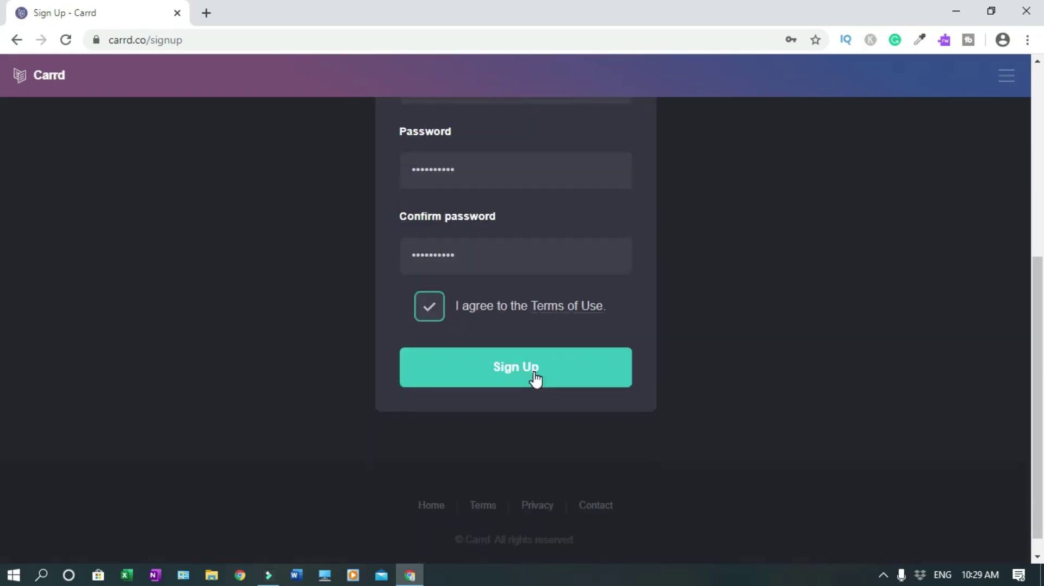
{"action": "left_click", "coordinate": [535, 377]}
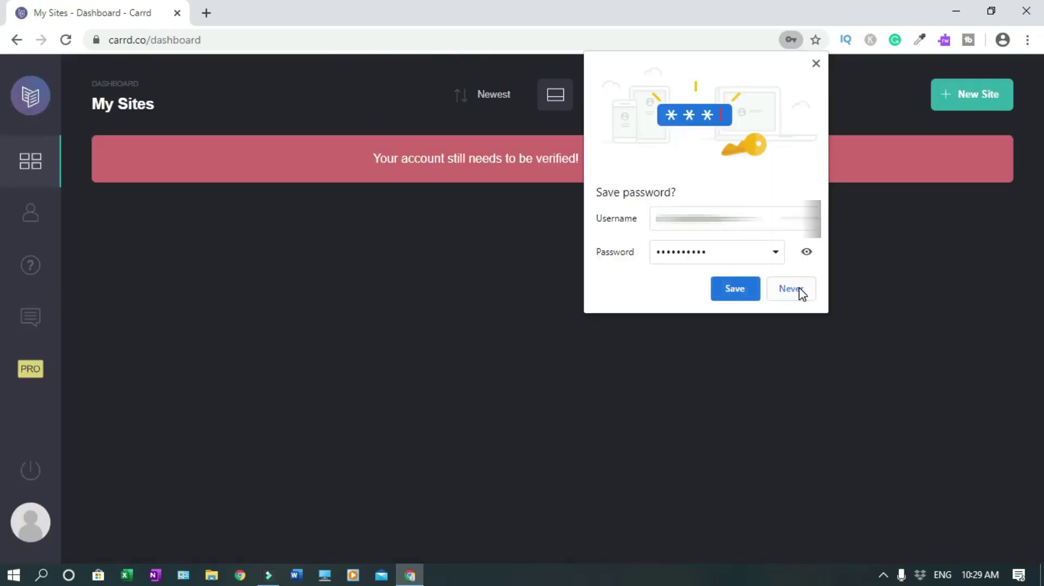
Skip saving the password, send the verification email, and begin a new site.
{"action": "left_click", "coordinate": [798, 289]}
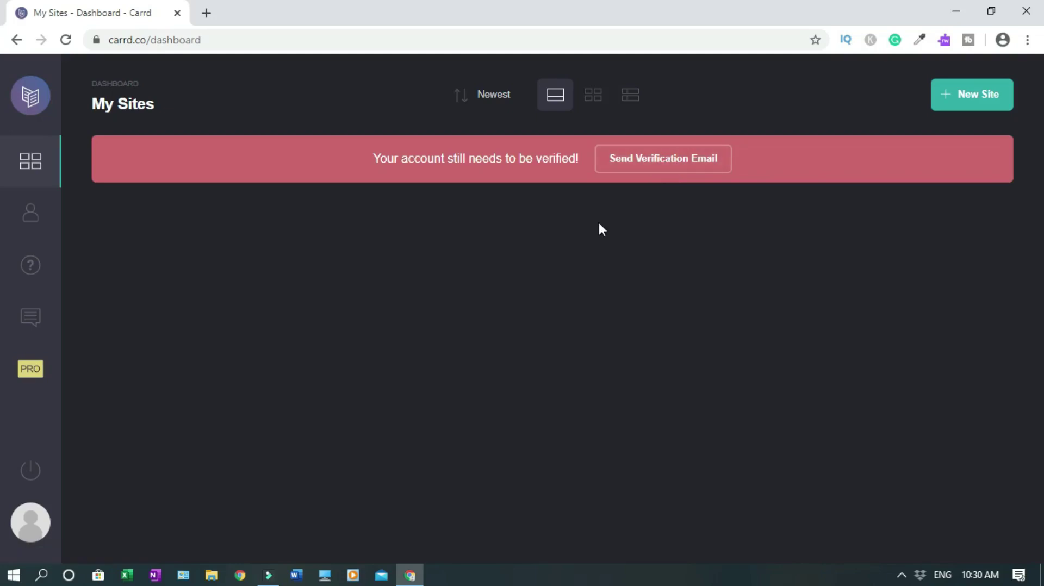
{"action": "left_click", "coordinate": [648, 157]}
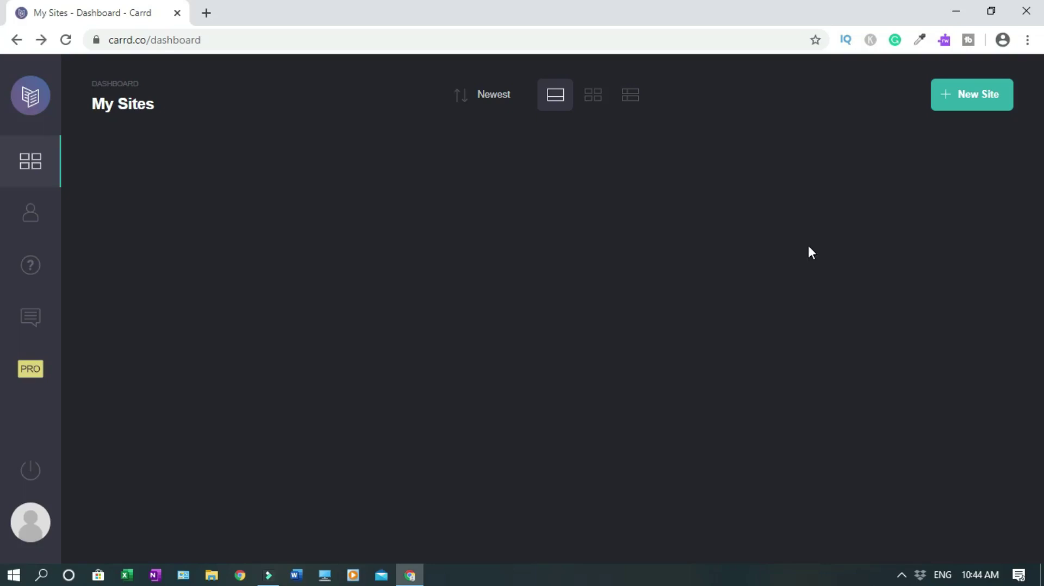
{"action": "left_click", "coordinate": [968, 108]}
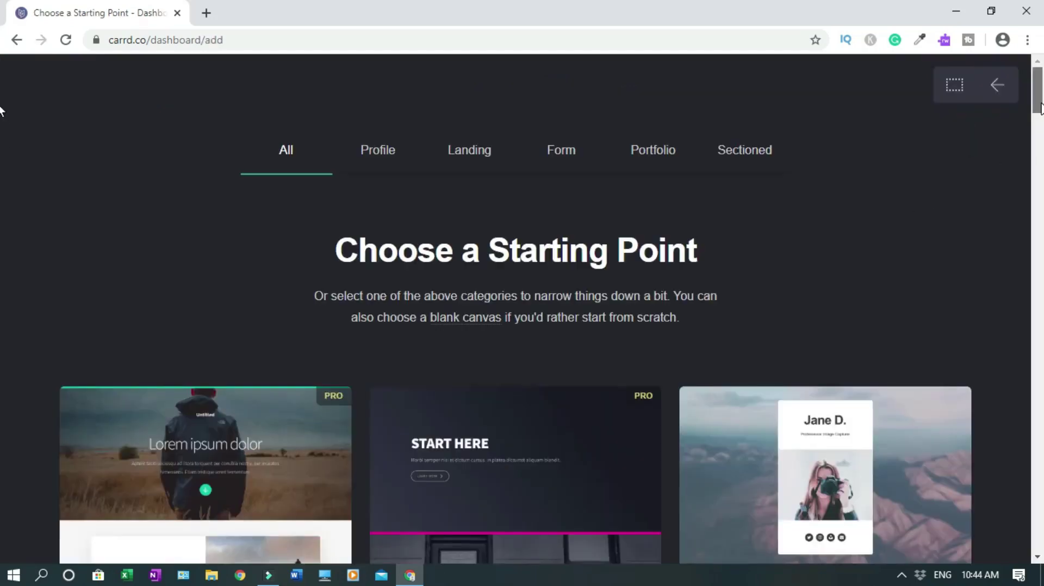
Filter the template gallery to Profile designs and scroll through them.
{"action": "left_click", "coordinate": [379, 158]}
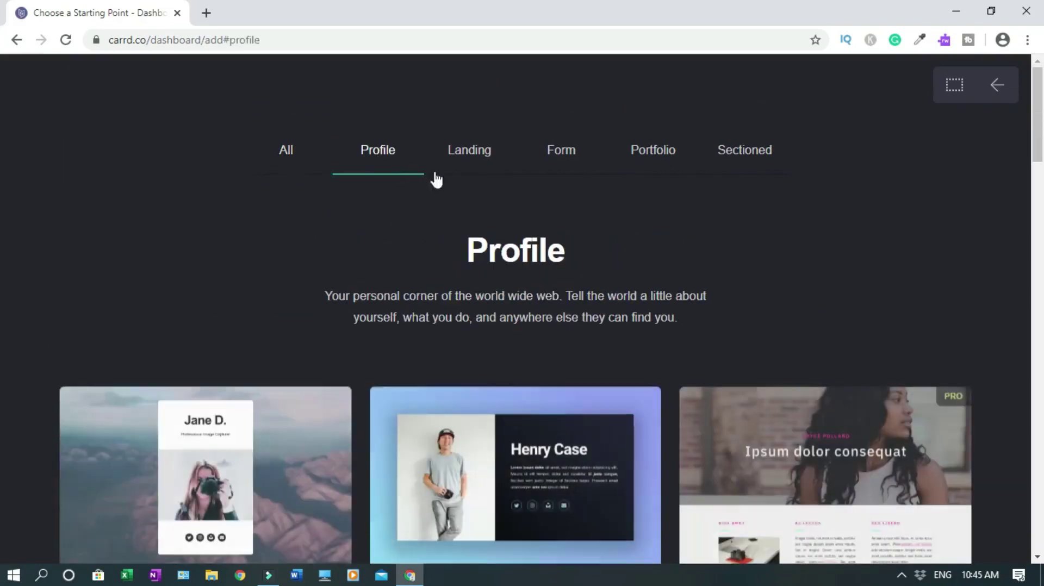
{"action": "scroll", "coordinate": [2, 158], "scroll_direction": "down", "scroll_amount": 3}
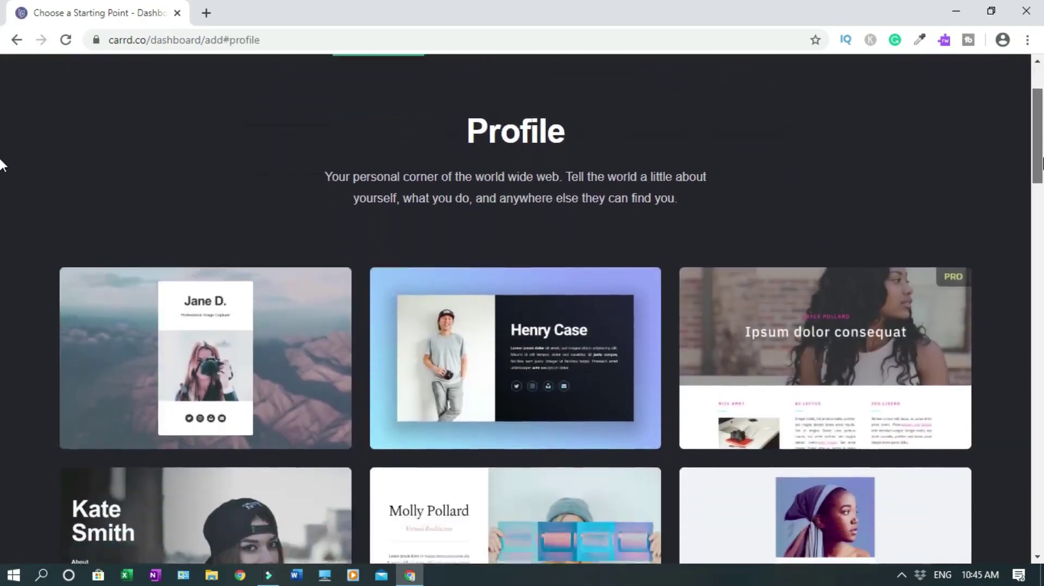
{"action": "scroll", "coordinate": [2, 163], "scroll_direction": "down", "scroll_amount": 10}
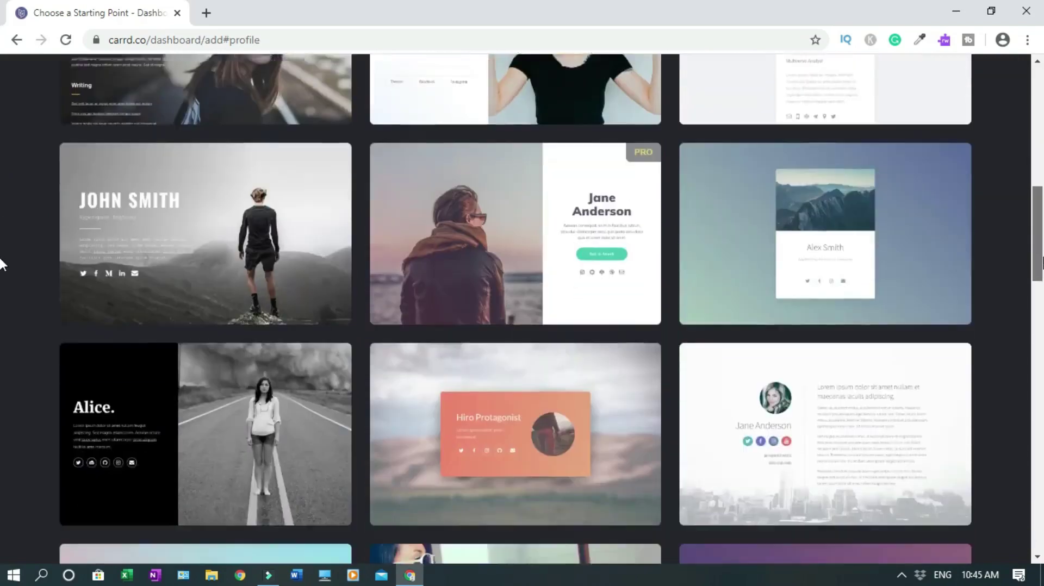
{"action": "scroll", "coordinate": [2, 265], "scroll_direction": "down", "scroll_amount": 11}
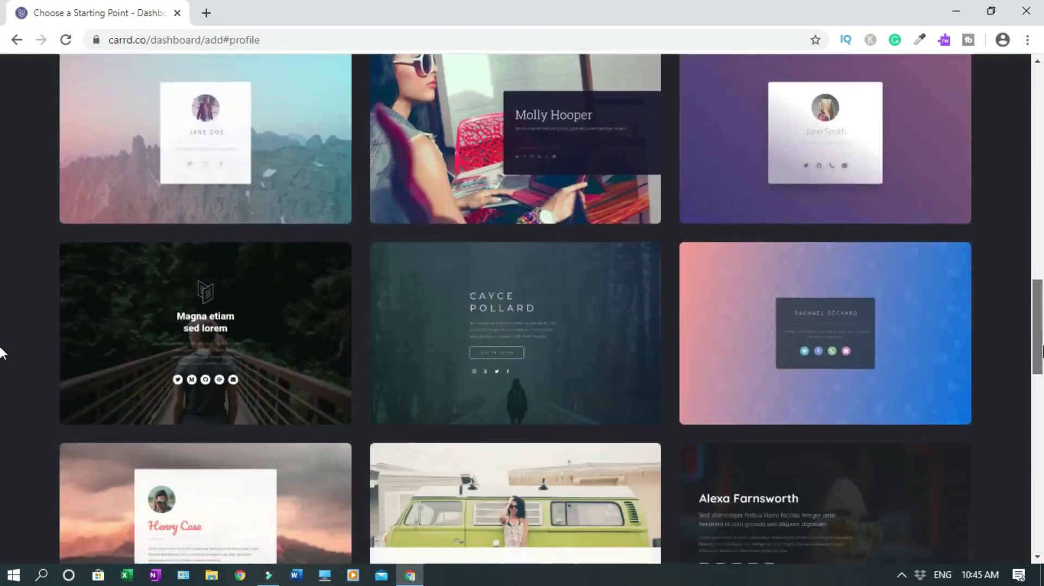
{"action": "scroll", "coordinate": [2, 408], "scroll_direction": "down", "scroll_amount": 9}
{"action": "scroll", "coordinate": [1, 248], "scroll_direction": "up", "scroll_amount": 13}
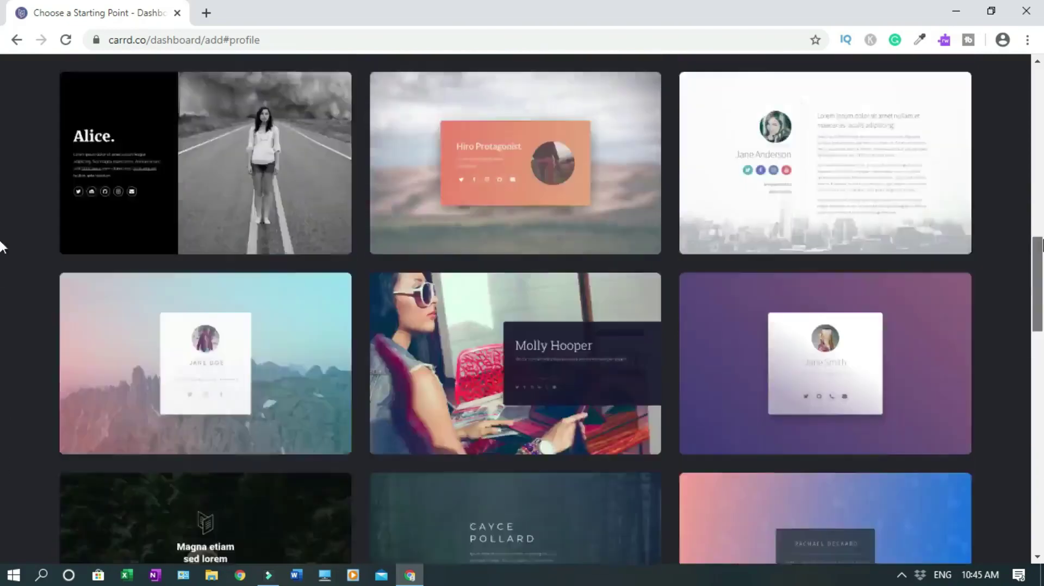
{"action": "scroll", "coordinate": [1, 247], "scroll_direction": "up", "scroll_amount": 15}
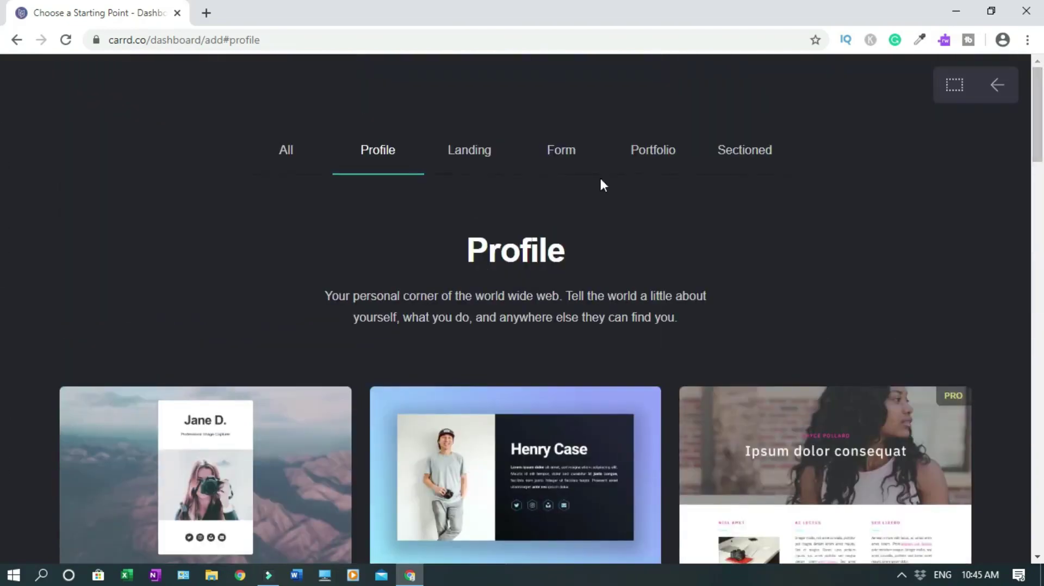
Switch to the Landing templates and browse their grid.
{"action": "left_click", "coordinate": [466, 161]}
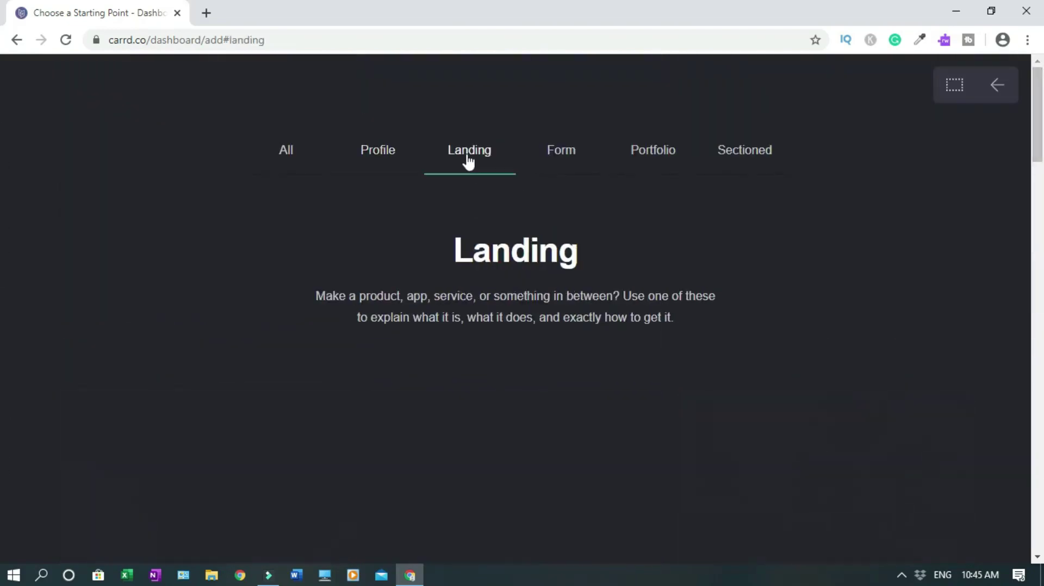
{"action": "scroll", "coordinate": [2, 207], "scroll_direction": "down", "scroll_amount": 3}
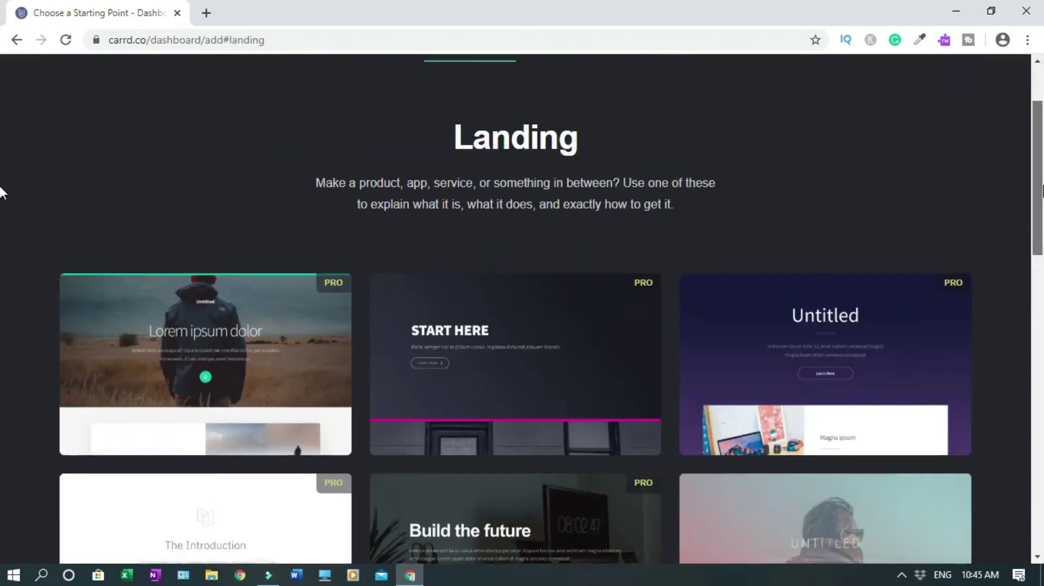
{"action": "scroll", "coordinate": [2, 225], "scroll_direction": "down", "scroll_amount": 6}
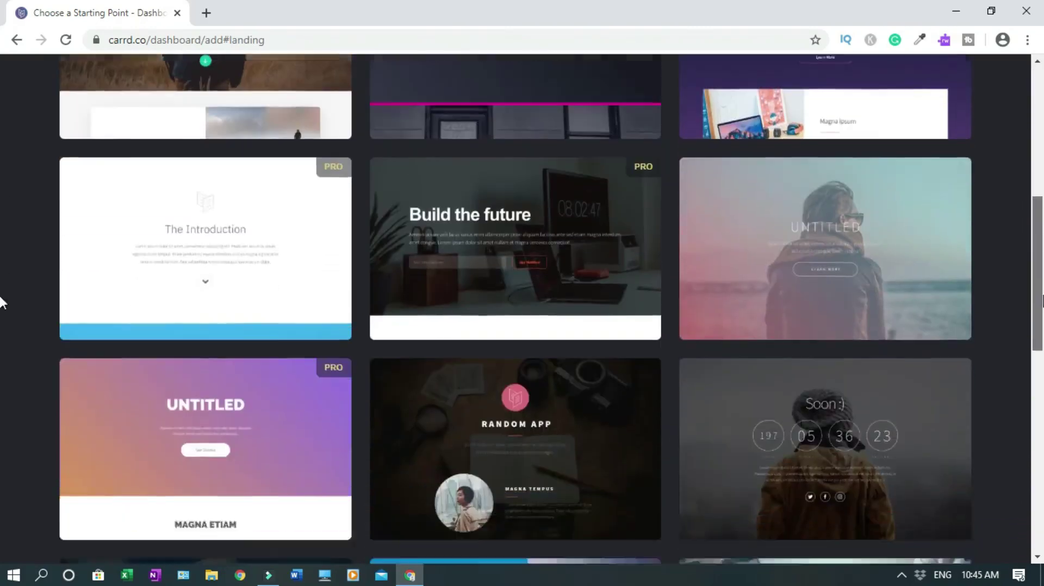
{"action": "scroll", "coordinate": [1, 298], "scroll_direction": "up", "scroll_amount": 9}
Show the Form templates and scroll through designs like 'Explore the multiverse'.
{"action": "left_click", "coordinate": [553, 153]}
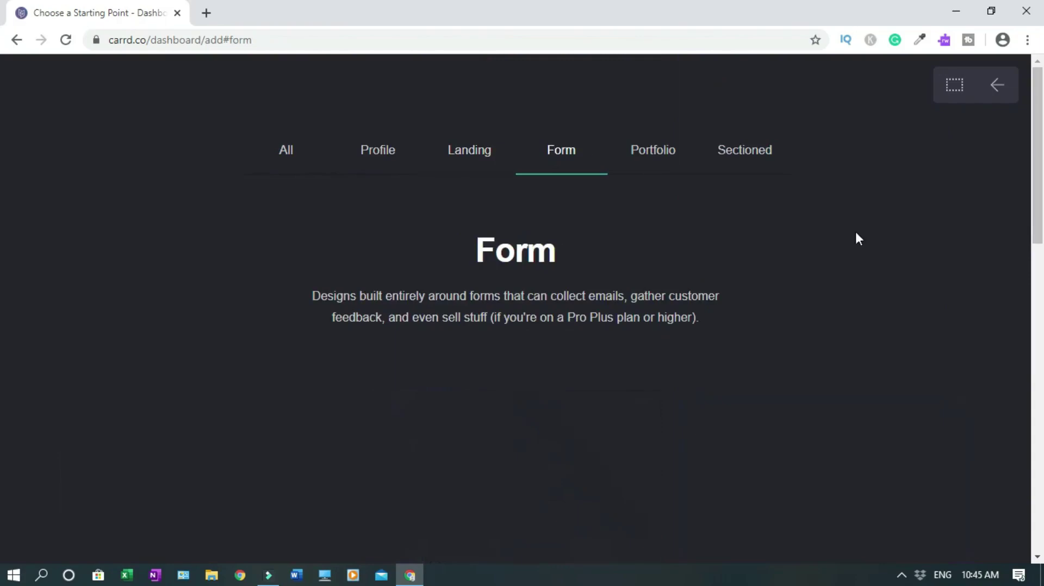
{"action": "scroll", "coordinate": [3, 163], "scroll_direction": "down", "scroll_amount": 1}
{"action": "scroll", "coordinate": [2, 217], "scroll_direction": "down", "scroll_amount": 10}
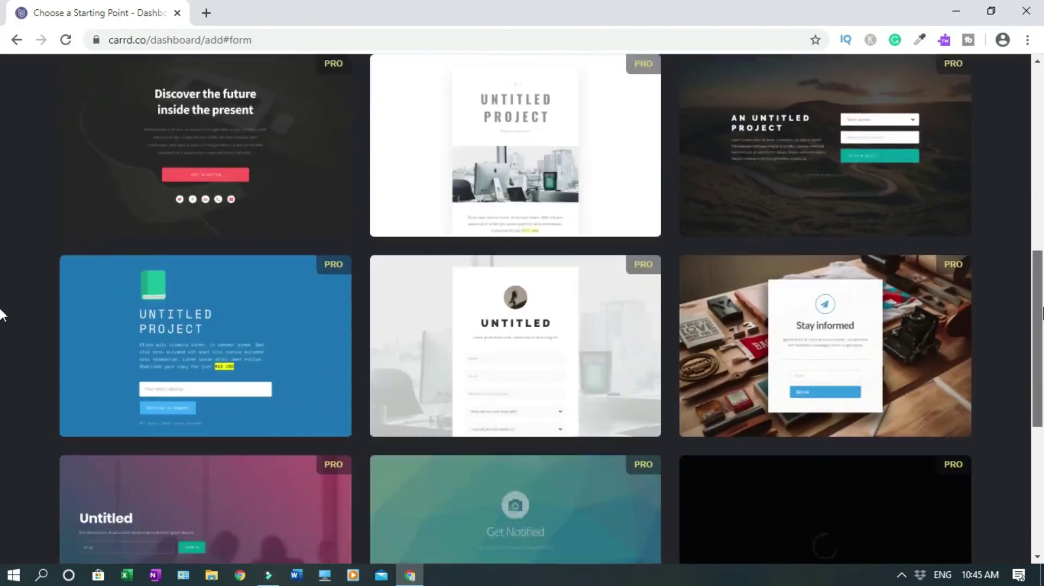
{"action": "scroll", "coordinate": [2, 348], "scroll_direction": "down", "scroll_amount": 4}
{"action": "left_click_drag", "start_coordinate": [1037, 370], "coordinate": [1037, 261]}
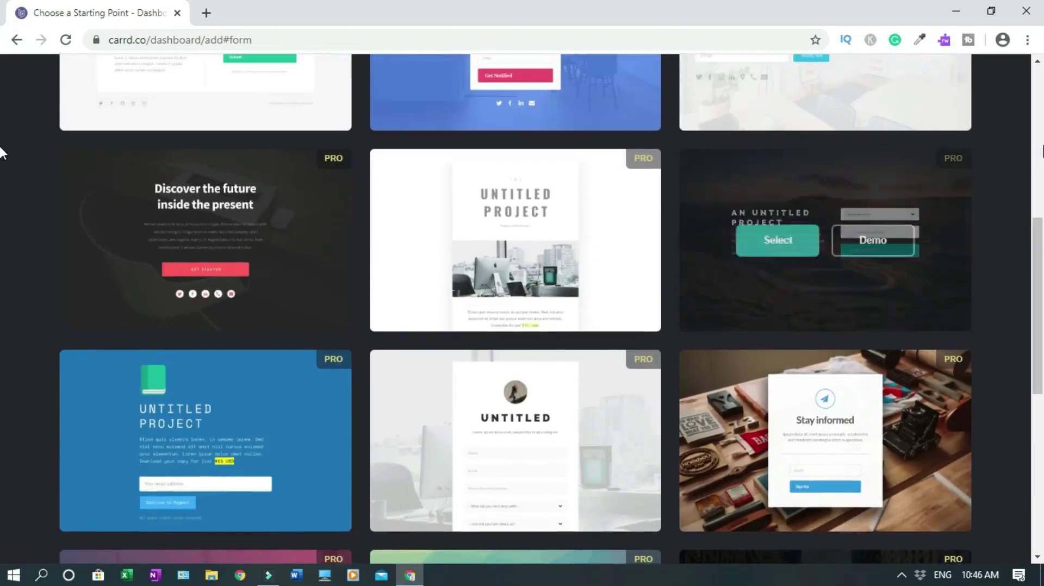
{"action": "scroll", "coordinate": [2, 220], "scroll_direction": "up", "scroll_amount": 3}
{"action": "scroll", "coordinate": [2, 206], "scroll_direction": "up", "scroll_amount": 4}
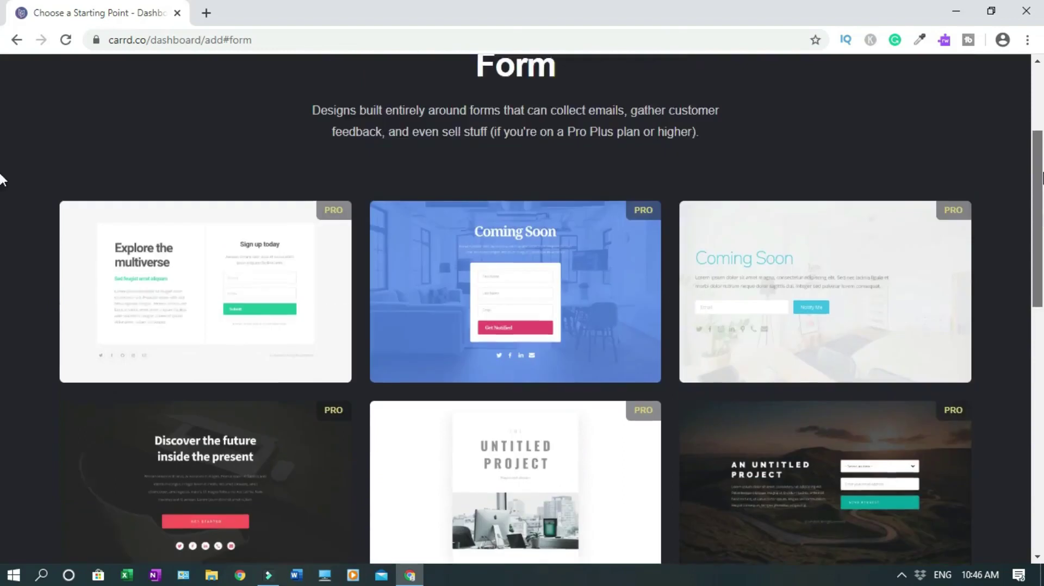
Filter the gallery to Portfolio templates and glance through them.
{"action": "left_click", "coordinate": [643, 119]}
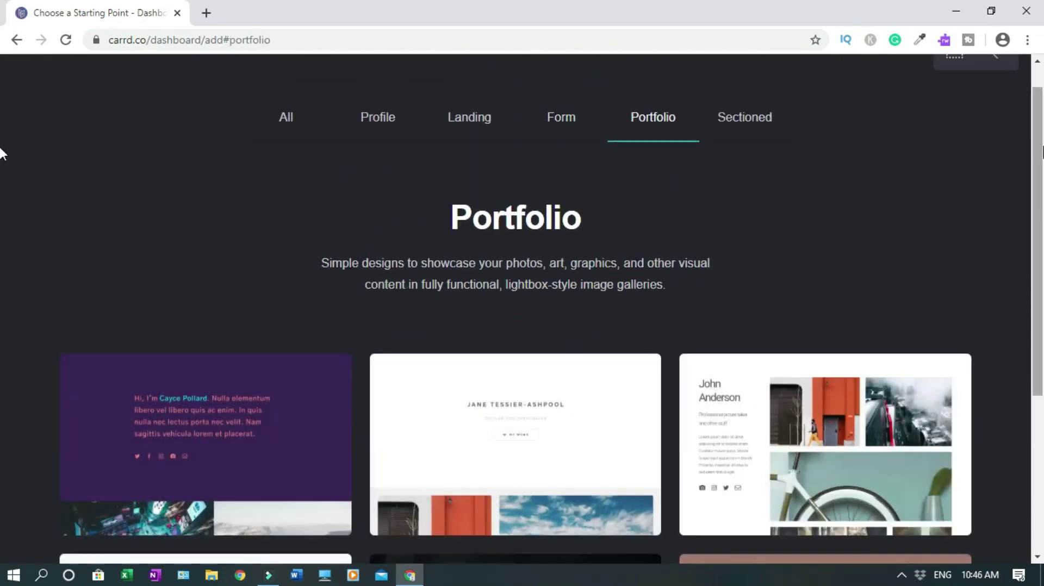
{"action": "scroll", "coordinate": [3, 212], "scroll_direction": "down", "scroll_amount": 5}
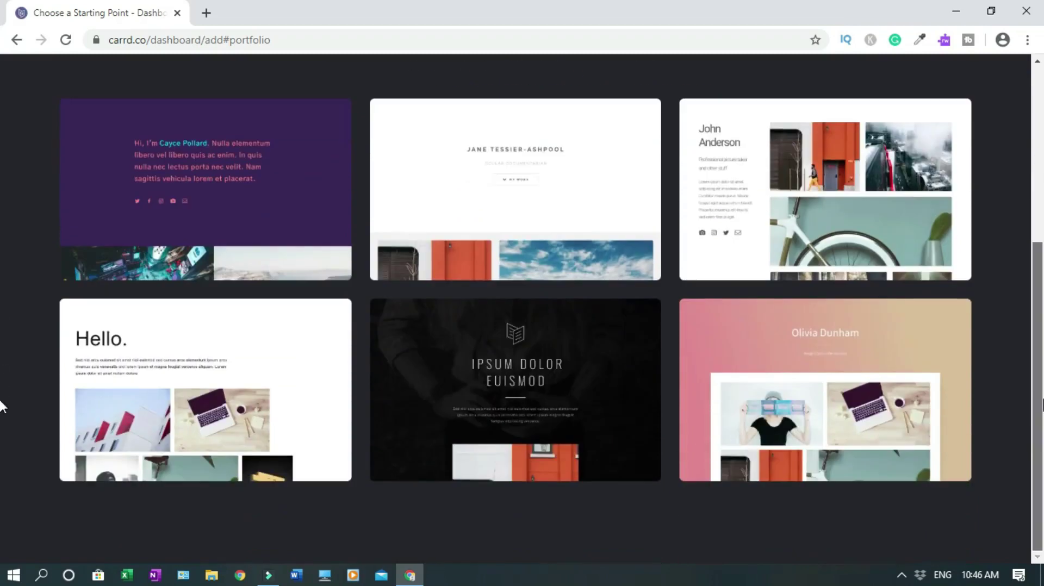
{"action": "scroll", "coordinate": [1, 405], "scroll_direction": "up", "scroll_amount": 5}
Show the Sectioned templates and scroll to the bottom row with the Samantha Carter card.
{"action": "left_click", "coordinate": [727, 110]}
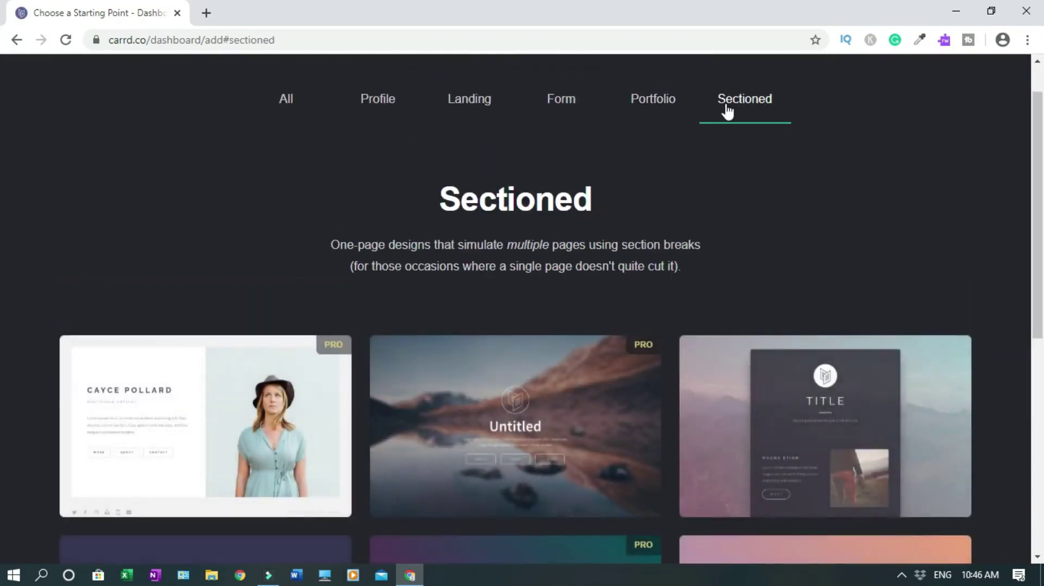
{"action": "scroll", "coordinate": [1, 196], "scroll_direction": "down", "scroll_amount": 2}
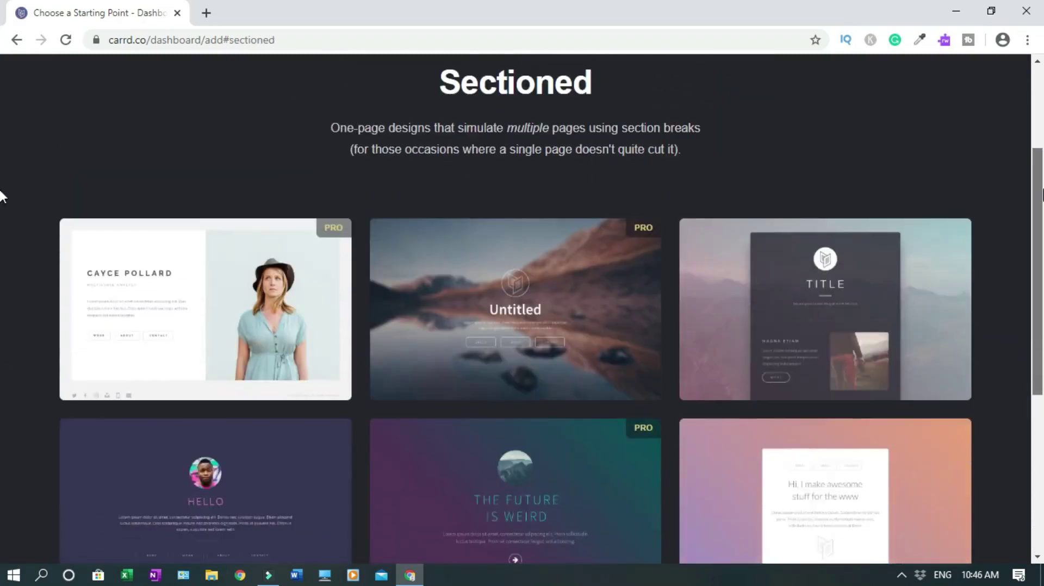
{"action": "scroll", "coordinate": [1, 196], "scroll_direction": "down", "scroll_amount": 6}
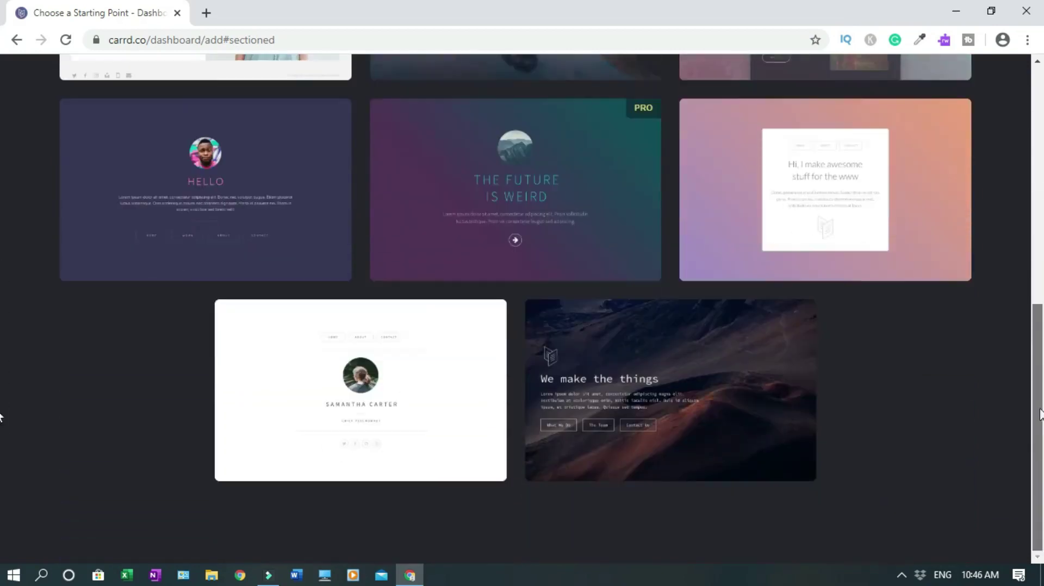
{"action": "left_click_drag", "start_coordinate": [1039, 415], "coordinate": [1040, 71]}
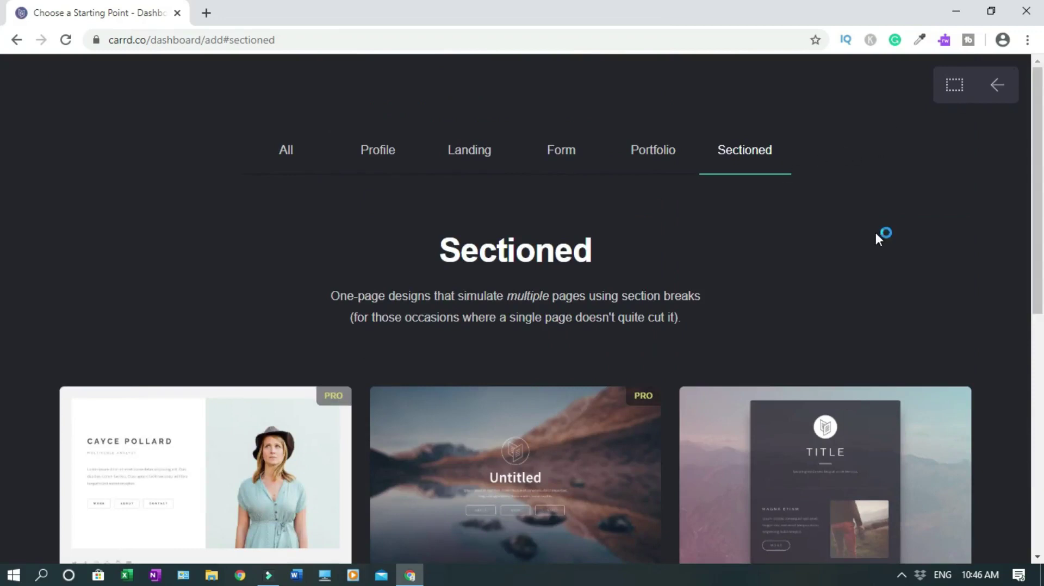
{"action": "scroll", "coordinate": [2, 389], "scroll_direction": "down", "scroll_amount": 9}
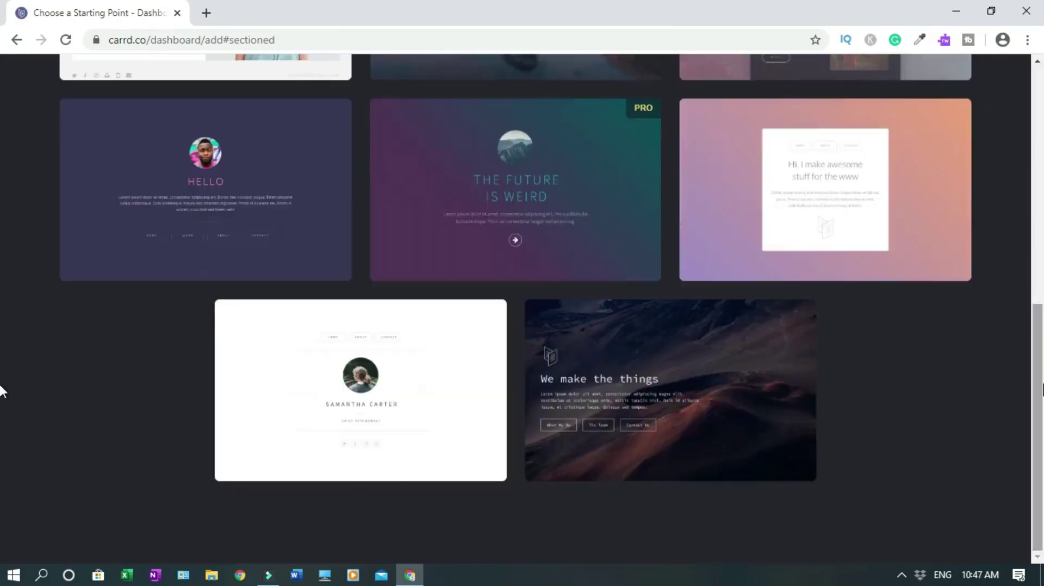
{"action": "mouse_move", "coordinate": [759, 382]}
{"action": "mouse_move", "coordinate": [480, 410]}
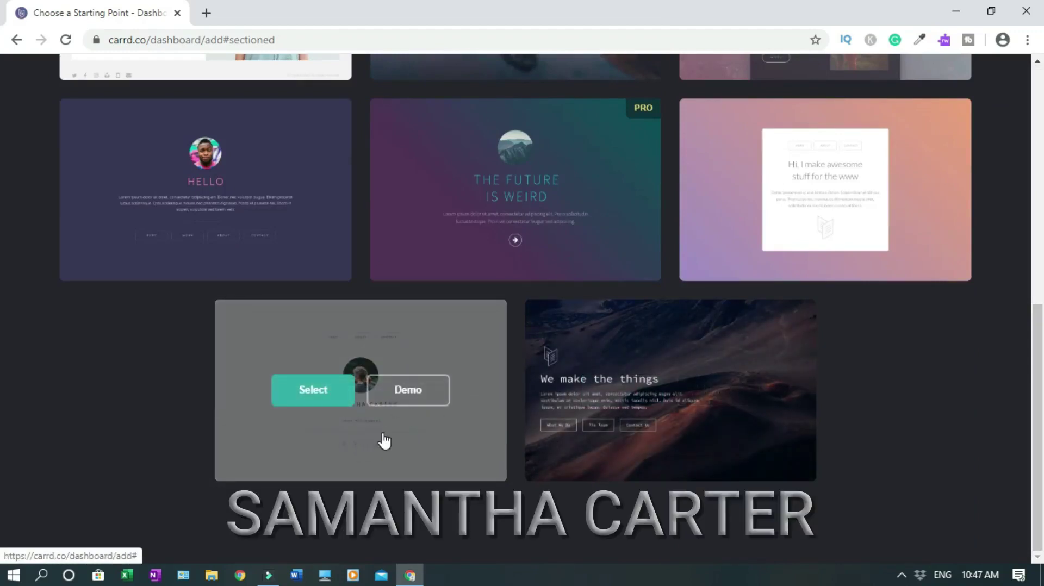
{"action": "left_click", "coordinate": [407, 390]}
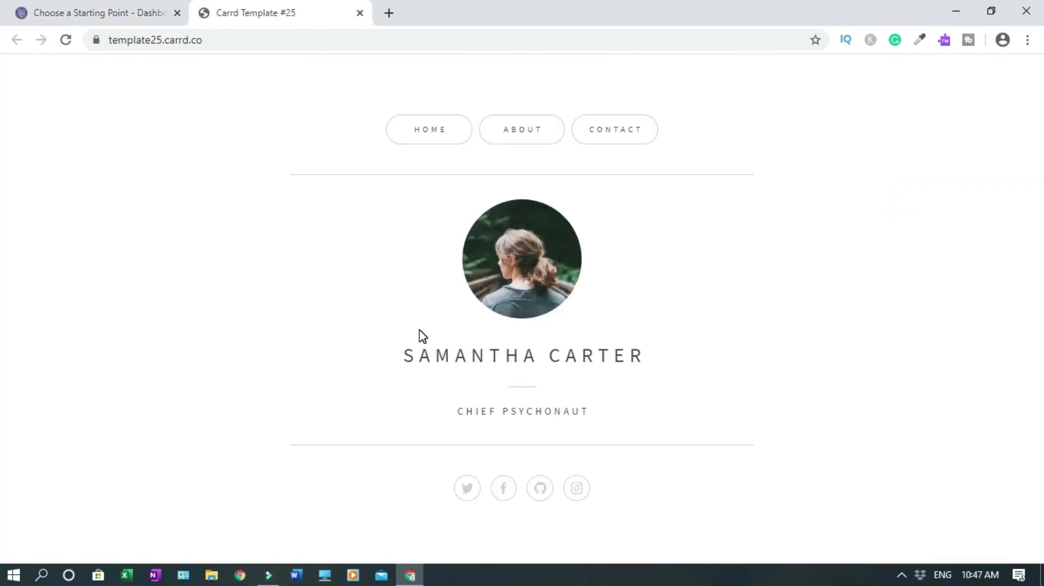
{"action": "left_click", "coordinate": [531, 142]}
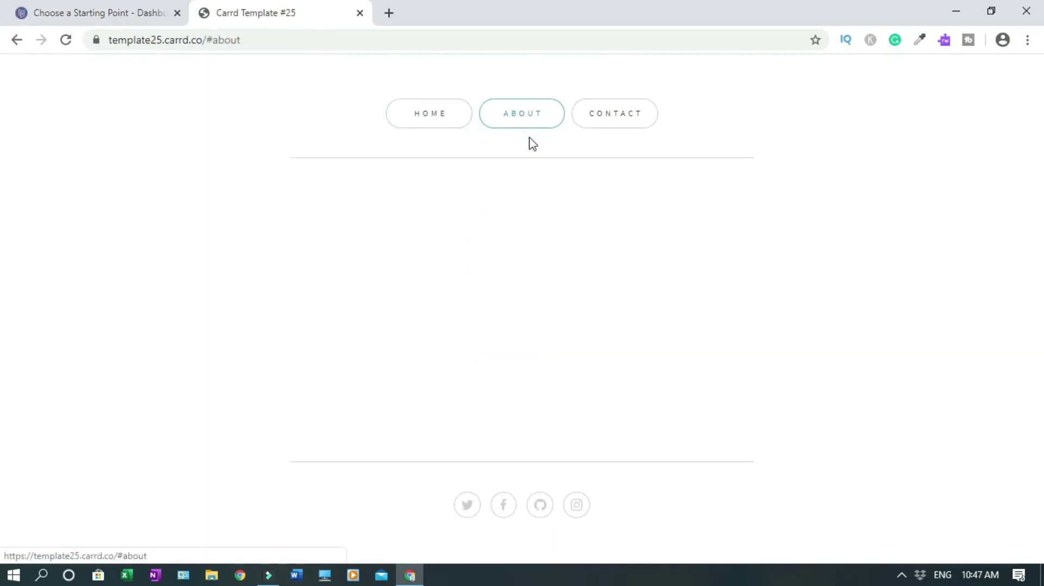
{"action": "left_click", "coordinate": [622, 108]}
{"action": "left_click", "coordinate": [431, 130]}
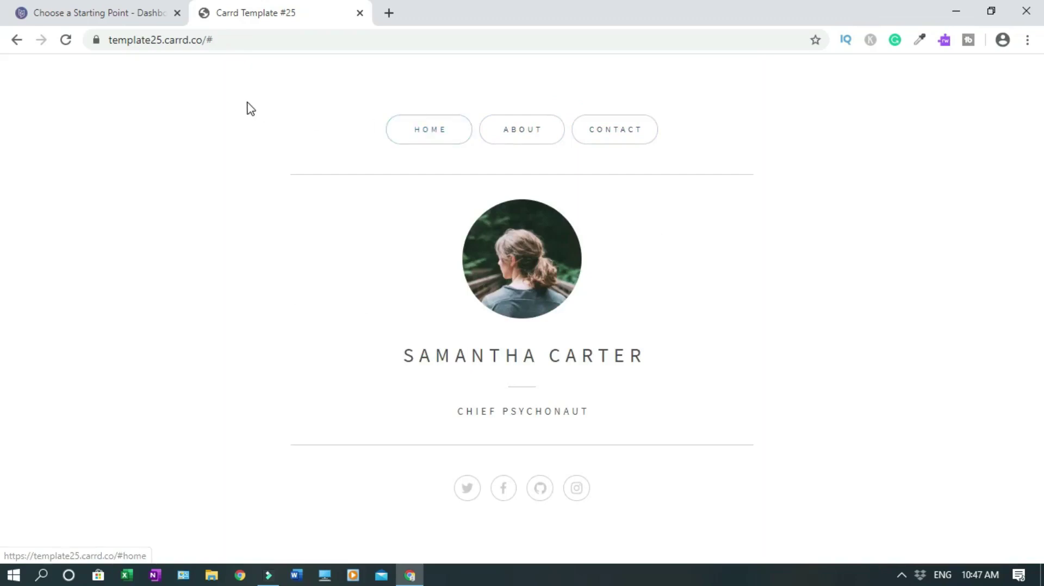
{"action": "left_click", "coordinate": [360, 13]}
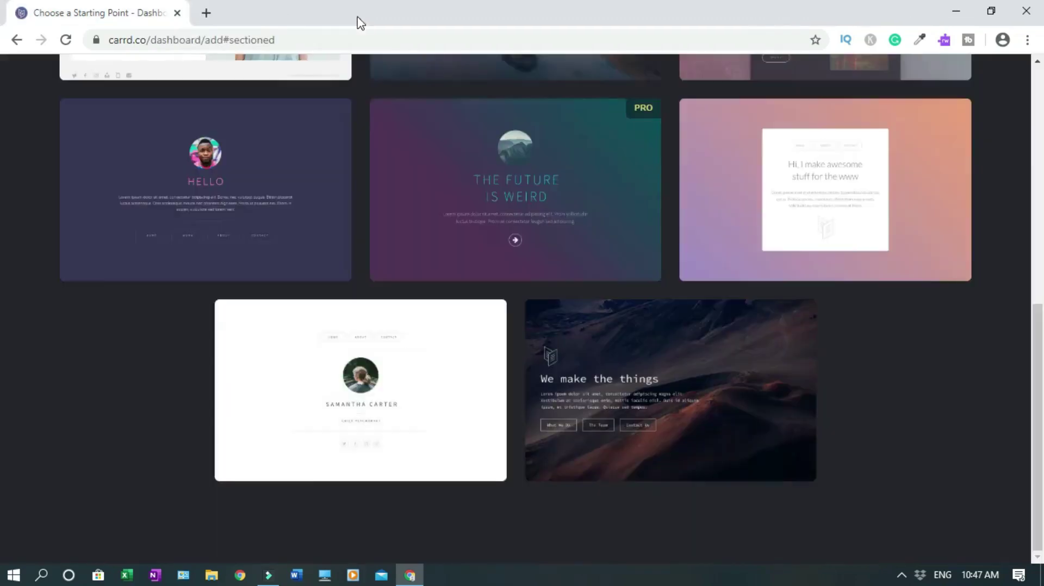
Select the Samantha Carter template, dismiss the editor instructions, and scroll through the new page.
{"action": "left_click", "coordinate": [315, 399]}
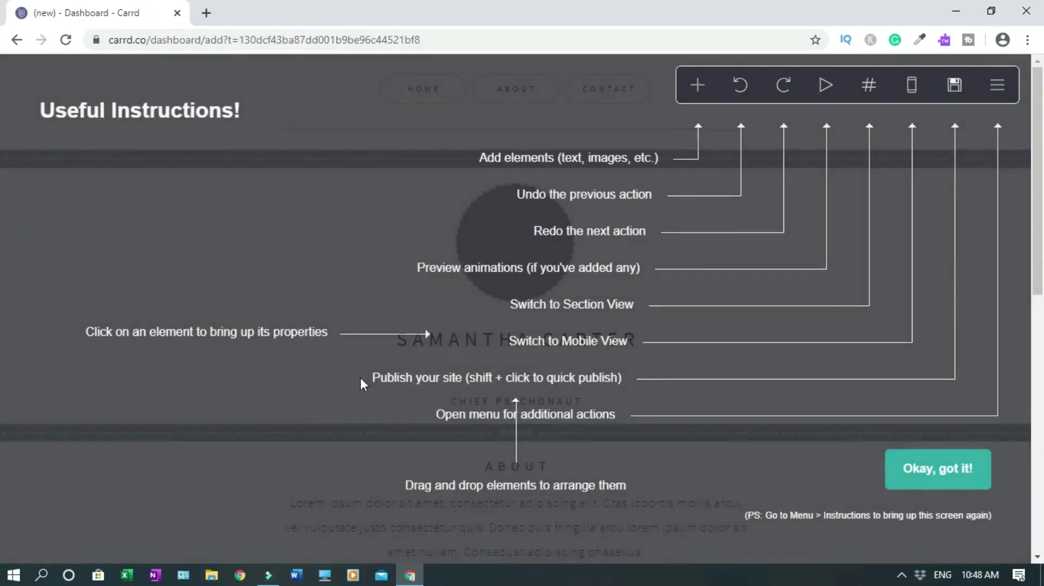
{"action": "left_click", "coordinate": [917, 484]}
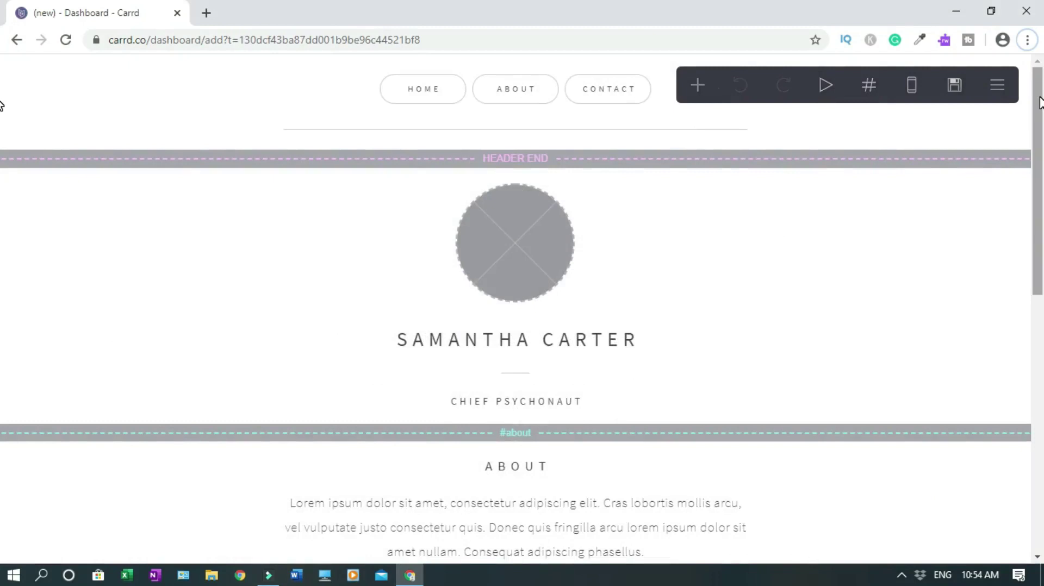
{"action": "left_click_drag", "start_coordinate": [1040, 101], "coordinate": [1041, 362]}
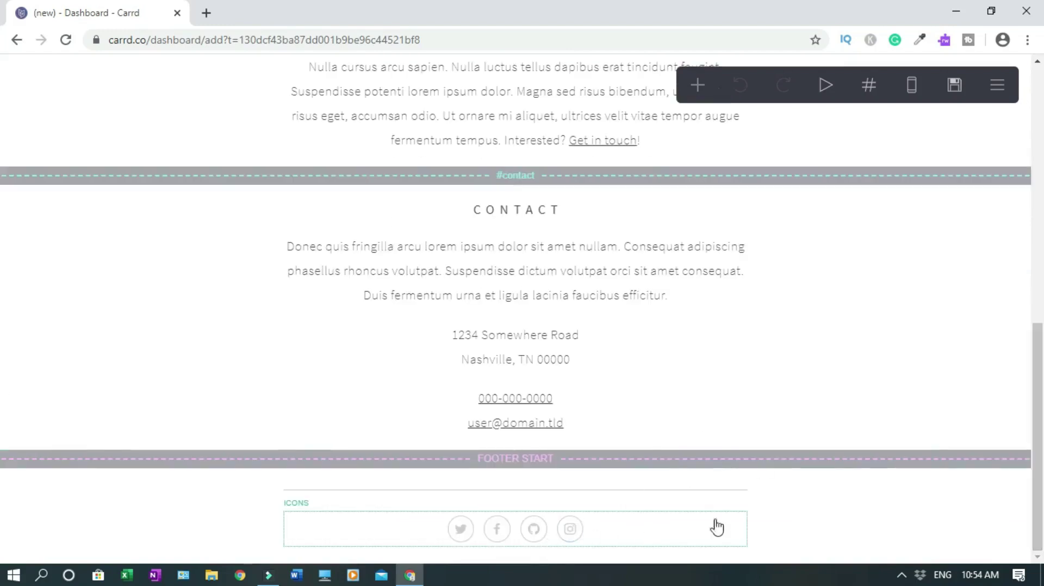
{"action": "left_click_drag", "start_coordinate": [1041, 505], "coordinate": [1041, 230]}
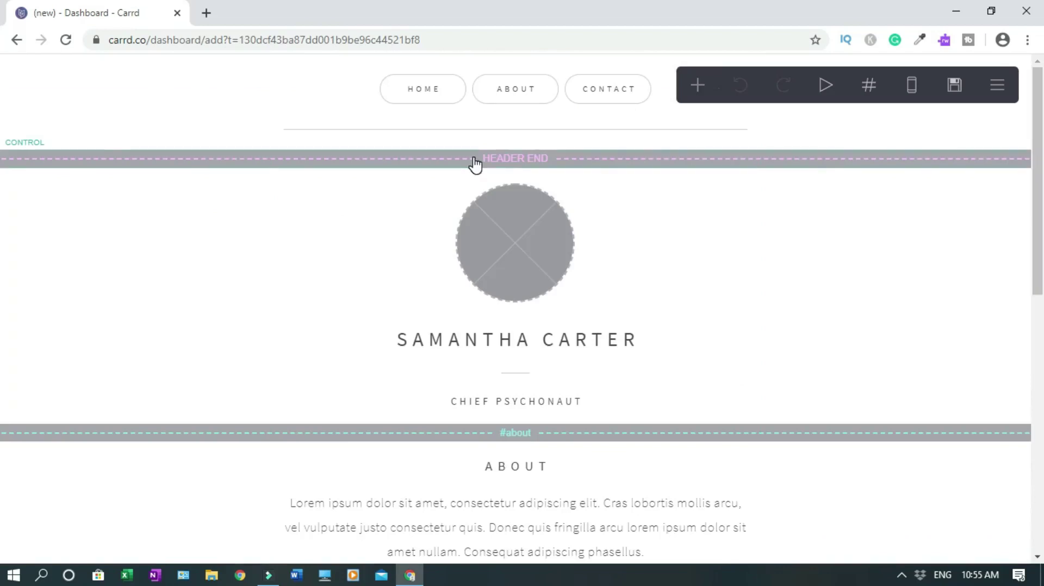
Add a fourth navigation button labelled YouTube after Home, About and Contact.
{"action": "left_click", "coordinate": [330, 96]}
{"action": "left_click", "coordinate": [133, 328]}
{"action": "double_click", "coordinate": [70, 393]}
{"action": "type", "text": "YouT"}
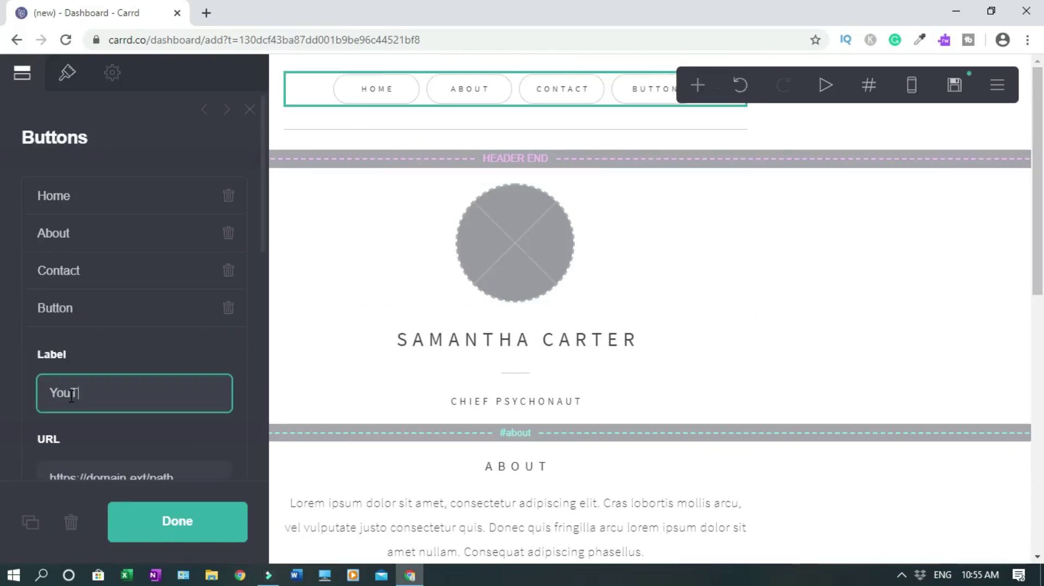
{"action": "type", "text": "tube"}
{"action": "scroll", "coordinate": [145, 387], "scroll_direction": "down", "scroll_amount": 2}
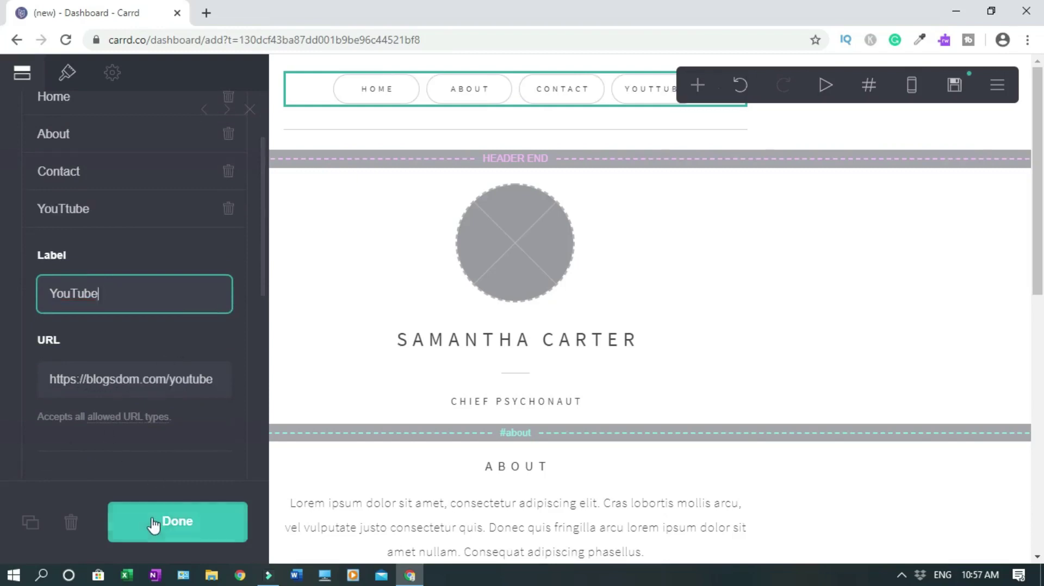
{"action": "left_click", "coordinate": [151, 530]}
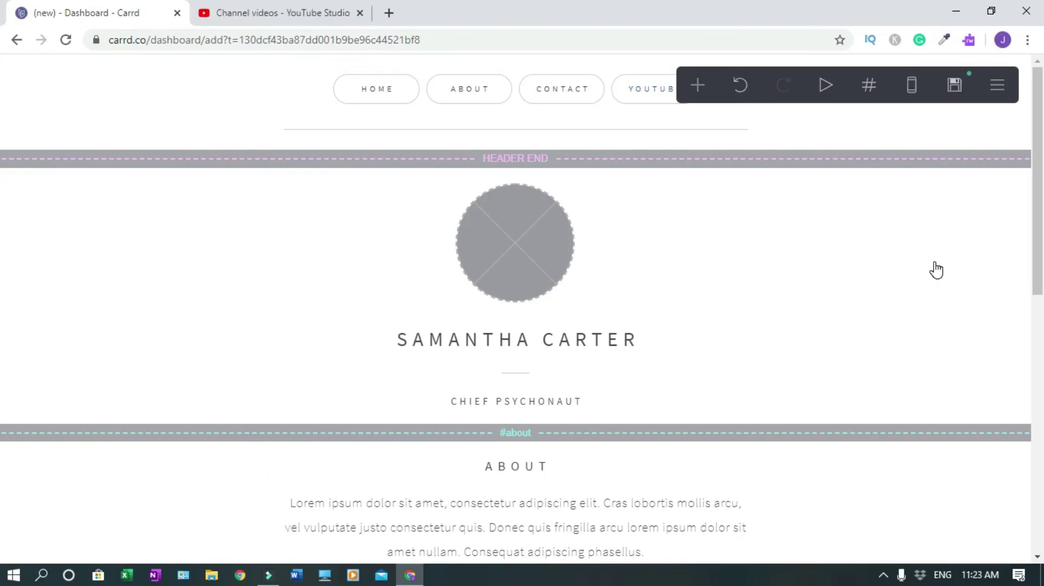
Upload Blogsdom logo.png in place of the placeholder profile image.
{"action": "left_click", "coordinate": [514, 255]}
{"action": "left_click", "coordinate": [137, 249]}
{"action": "left_click", "coordinate": [226, 108]}
{"action": "left_click", "coordinate": [390, 341]}
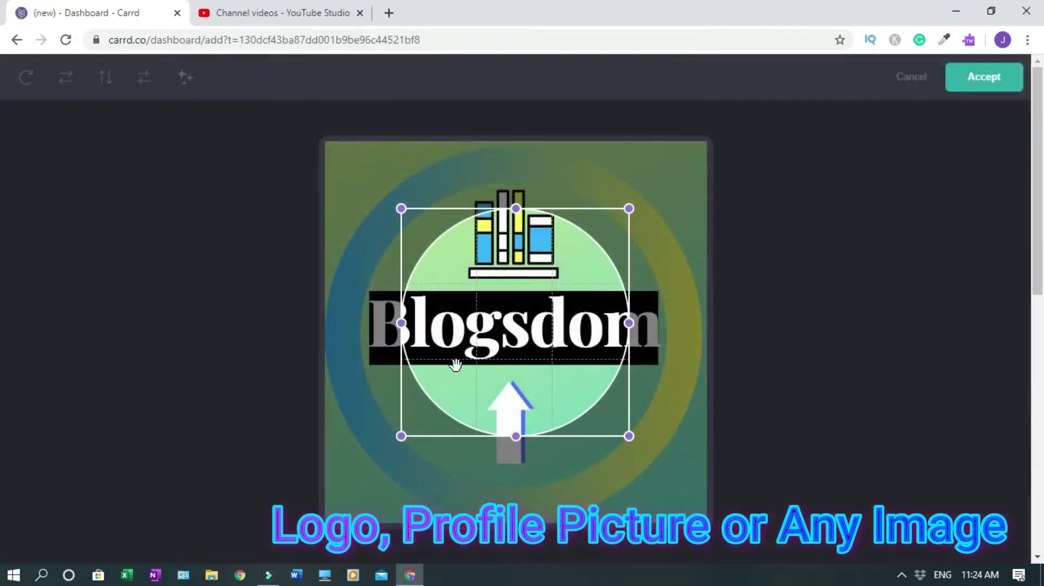
Crop the logo so the whole thing is framed, then accept it.
{"action": "left_click_drag", "start_coordinate": [400, 323], "coordinate": [305, 338]}
{"action": "left_click_drag", "start_coordinate": [630, 333], "coordinate": [699, 317]}
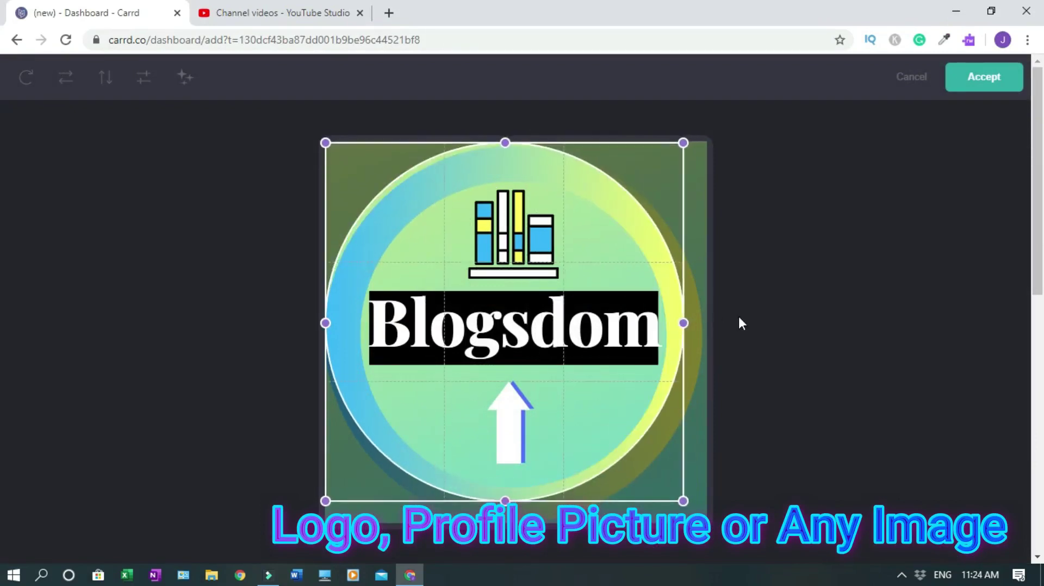
{"action": "left_click_drag", "start_coordinate": [523, 321], "coordinate": [530, 331]}
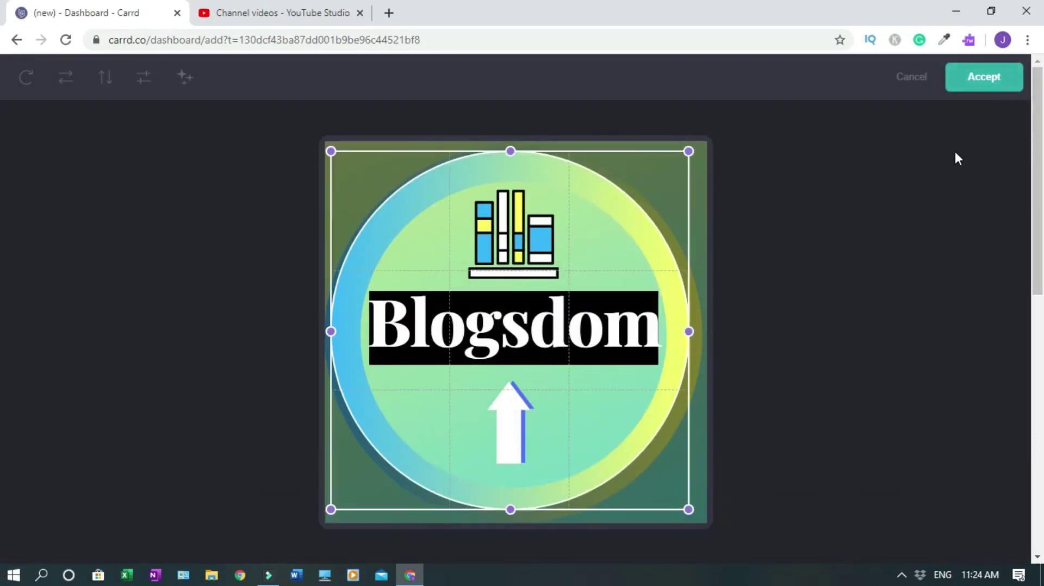
{"action": "left_click", "coordinate": [979, 86]}
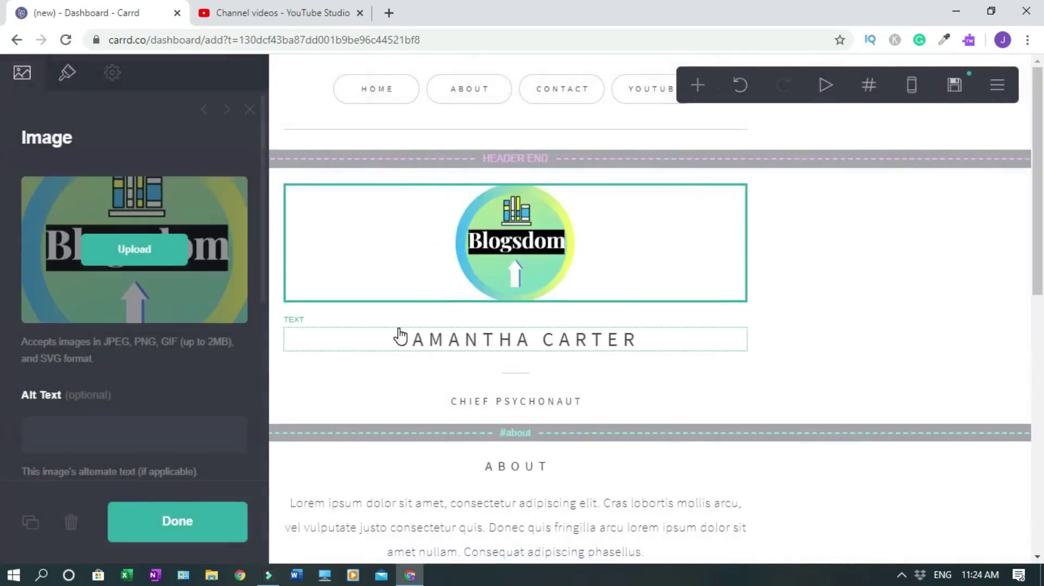
{"action": "left_click", "coordinate": [169, 528]}
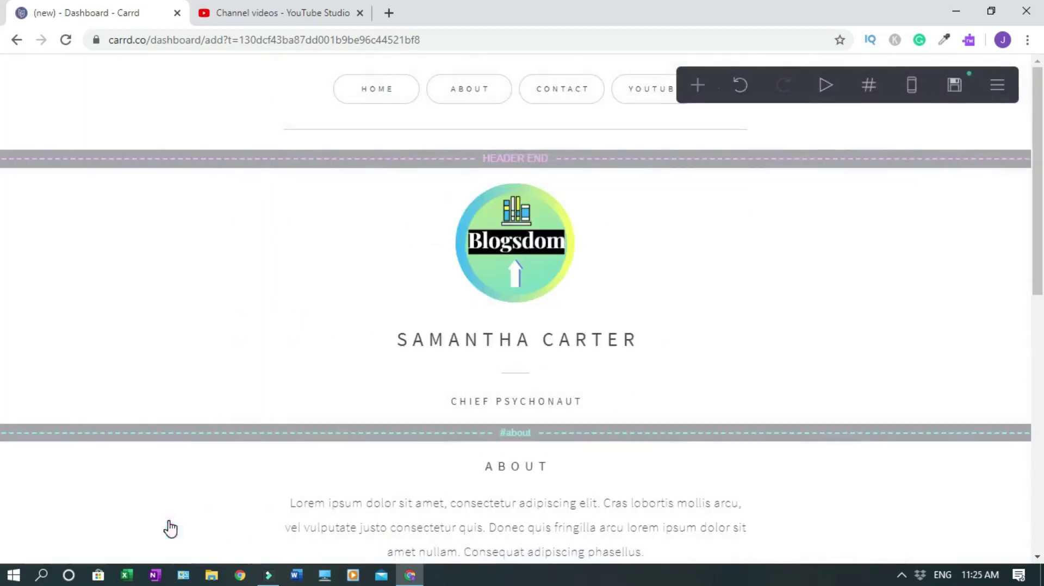
Replace the SAMANTHA CARTER heading text with Blogsdom.
{"action": "left_click", "coordinate": [588, 339]}
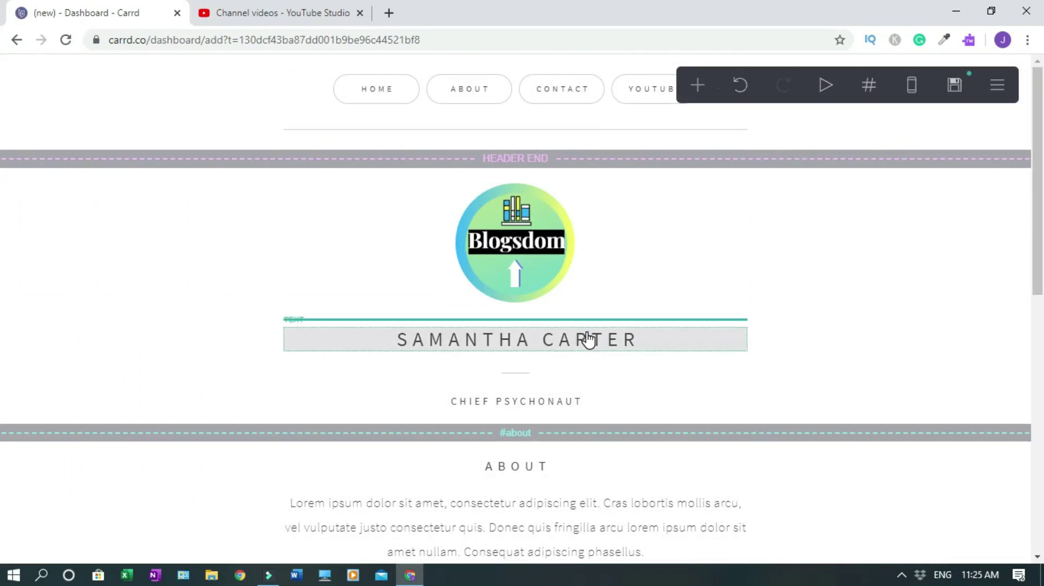
{"action": "triple_click", "coordinate": [95, 195]}
{"action": "type", "text": "B"}
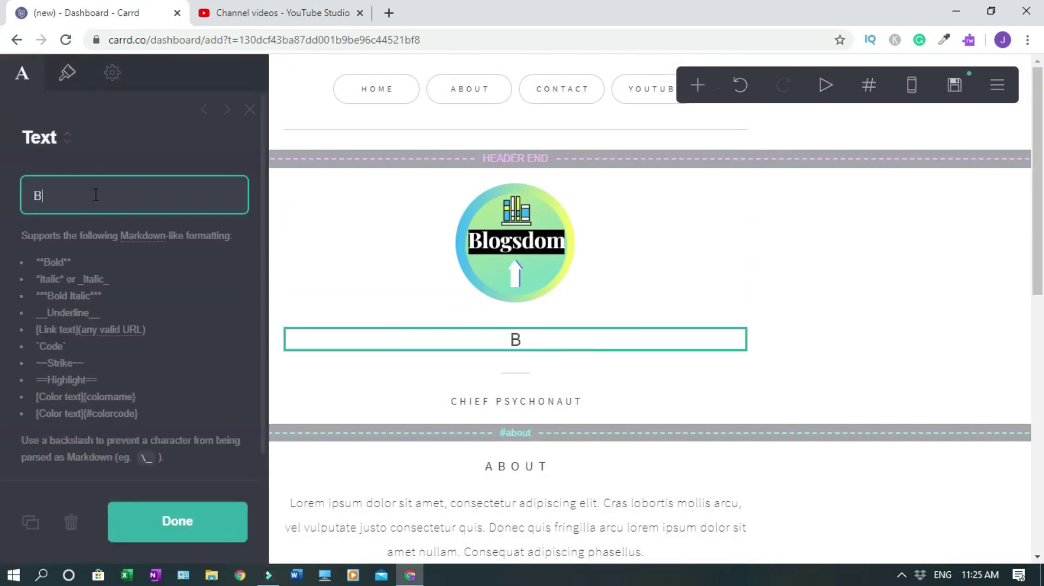
{"action": "type", "text": "logsdom"}
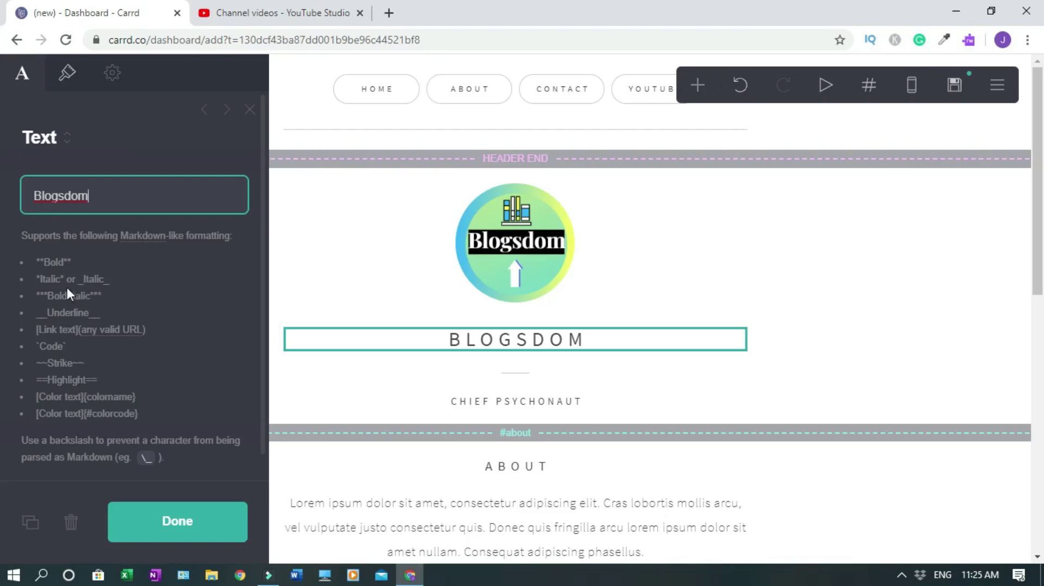
Try ** italics around Blogsdom, then remove the asterisks to keep it plain.
{"action": "left_click", "coordinate": [35, 195]}
{"action": "type", "text": "*"}
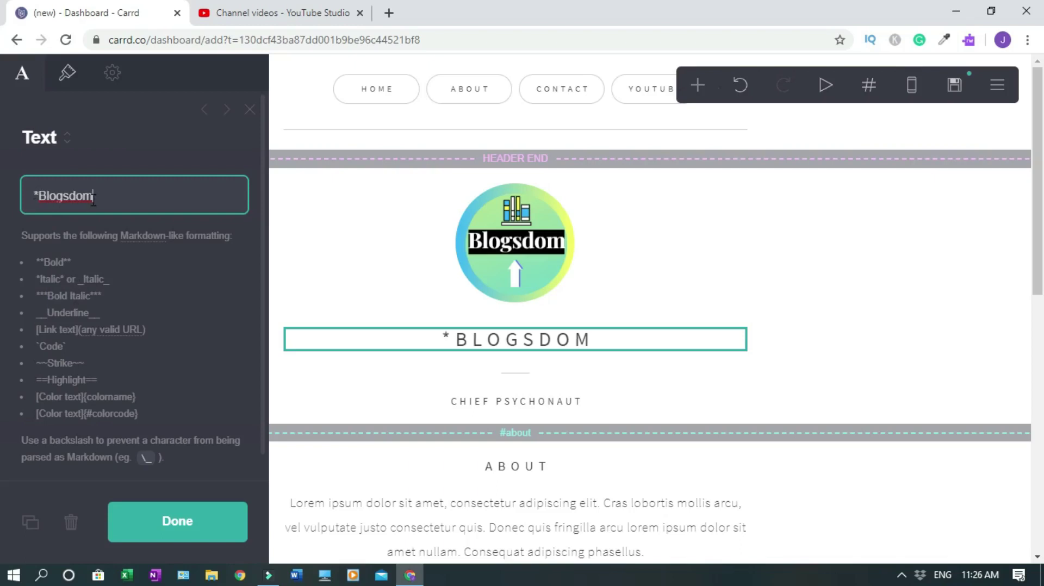
{"action": "type", "text": "*"}
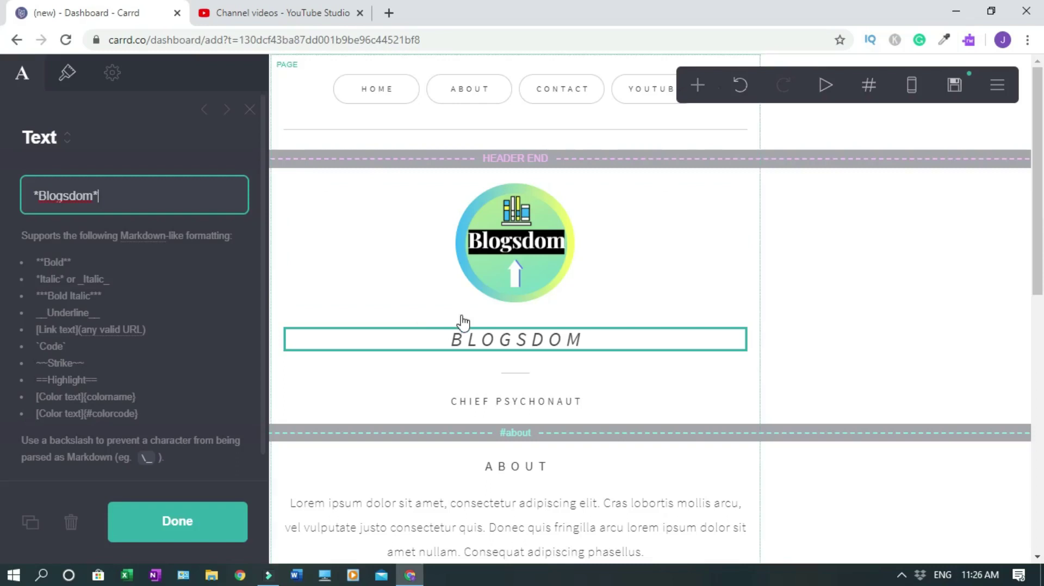
{"action": "left_click", "coordinate": [39, 187]}
{"action": "key", "text": "BackSpace"}
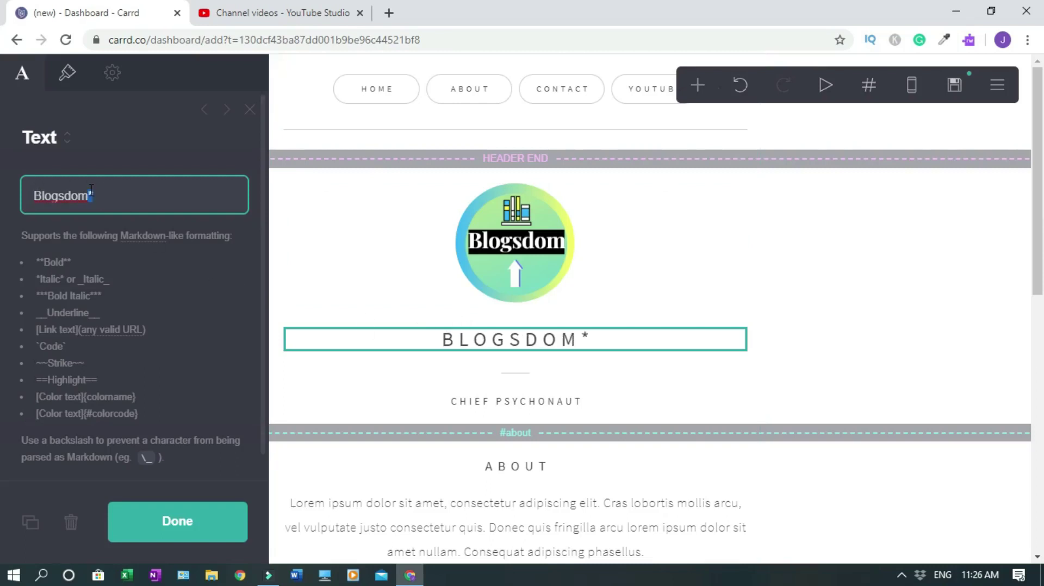
{"action": "key", "text": "BackSpace"}
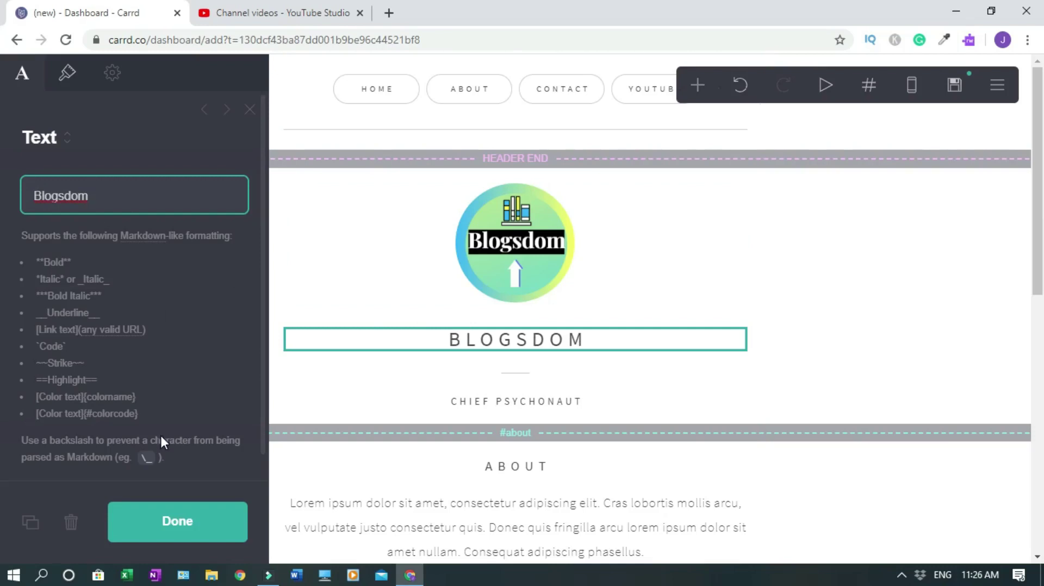
{"action": "left_click", "coordinate": [172, 535]}
Replace the CHIEF PSYCHONAUT subtitle with 'Digital Marketing & Web Design'.
{"action": "scroll", "coordinate": [584, 300], "scroll_direction": "down", "scroll_amount": 1}
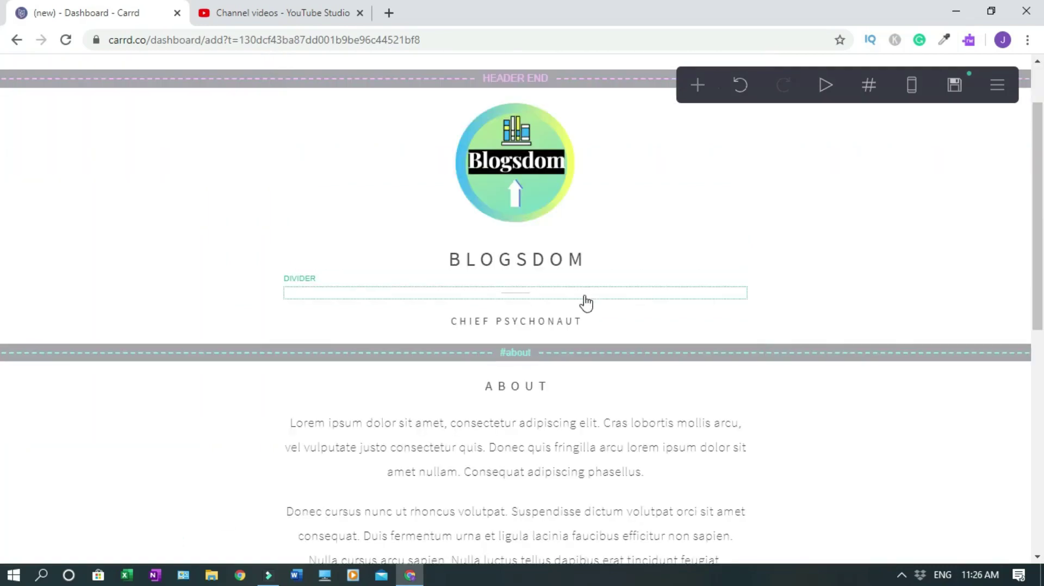
{"action": "left_click", "coordinate": [552, 326]}
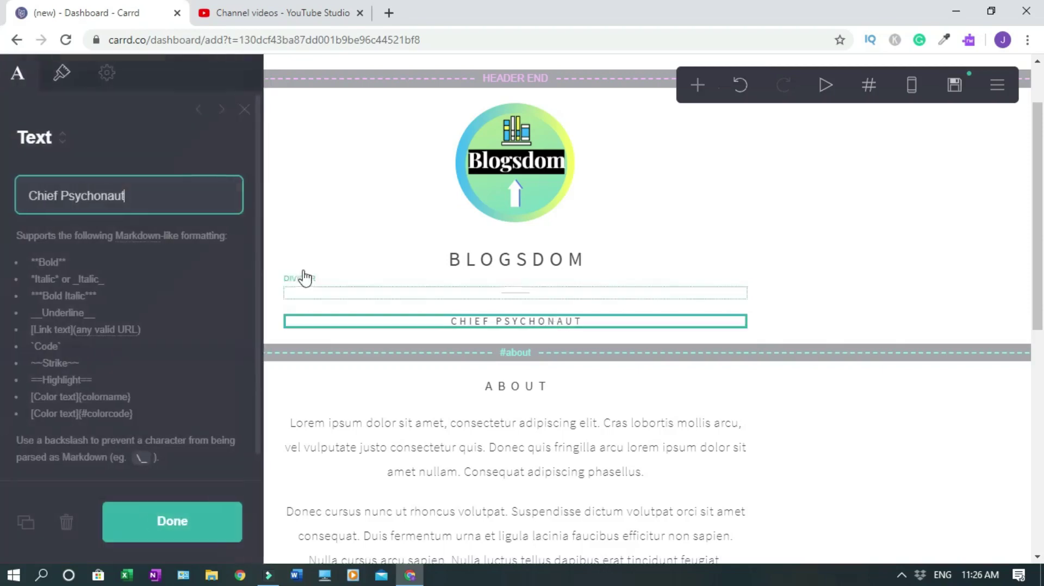
{"action": "triple_click", "coordinate": [101, 196]}
{"action": "type", "text": "Dig"}
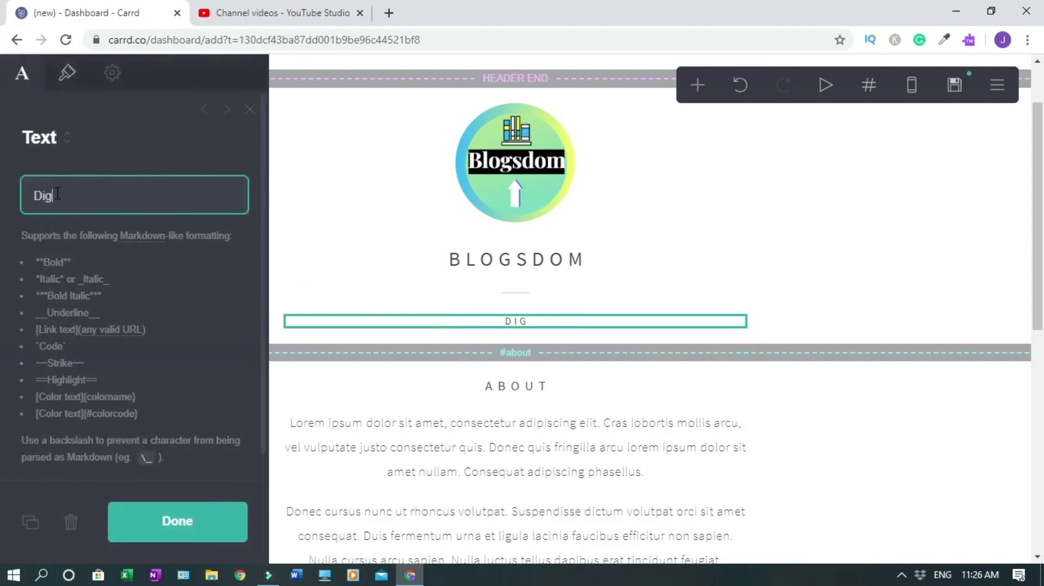
{"action": "type", "text": "ital Marketing"}
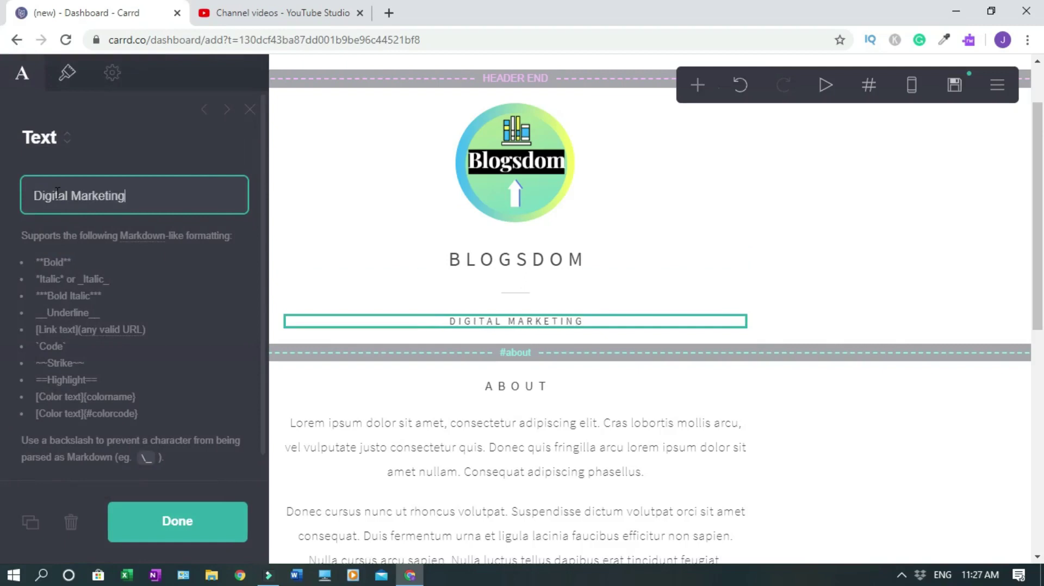
{"action": "type", "text": " & Web Design"}
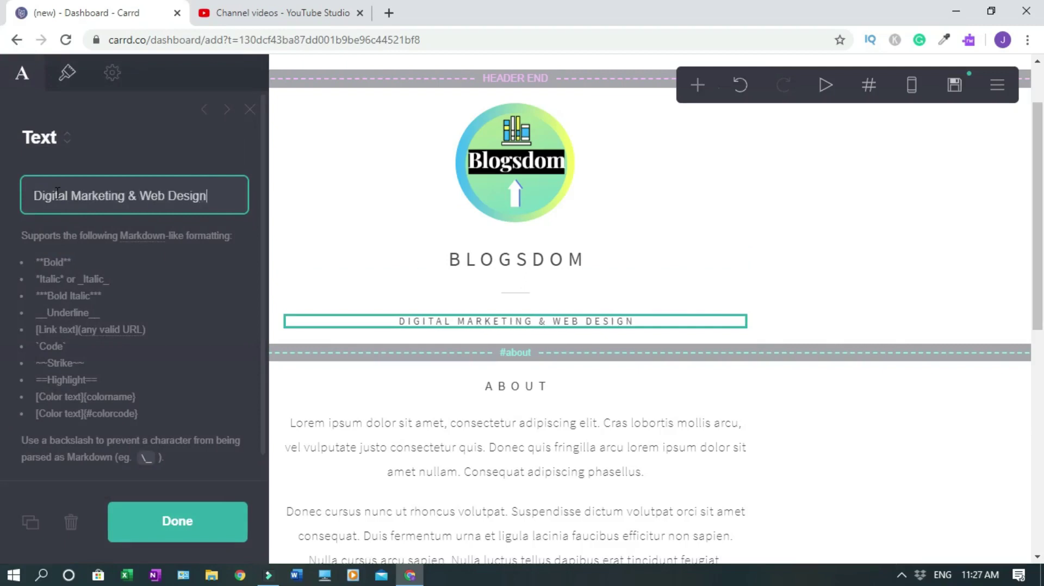
{"action": "left_click", "coordinate": [171, 524]}
{"action": "scroll", "coordinate": [904, 367], "scroll_direction": "down", "scroll_amount": 2}
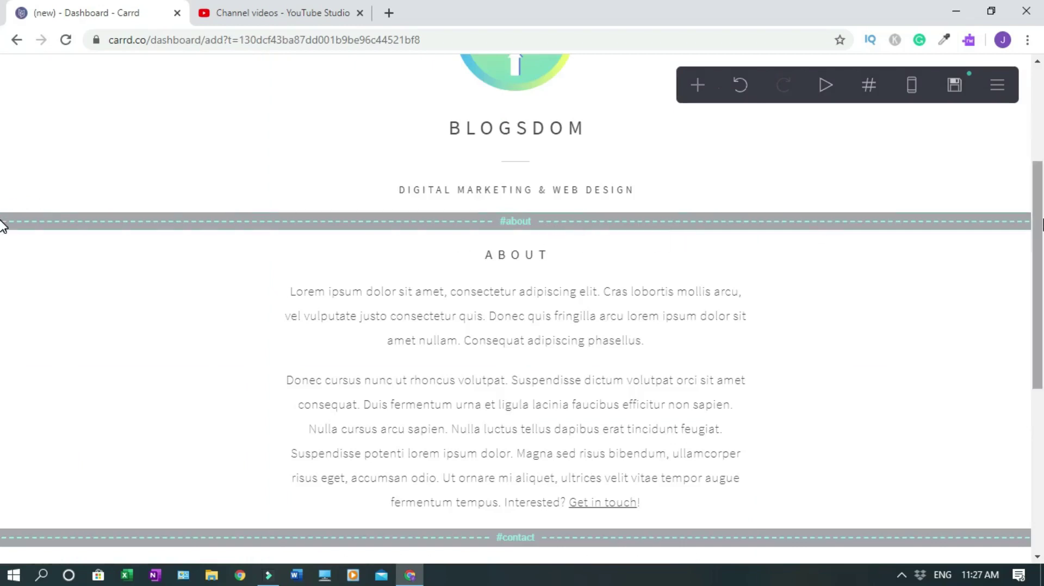
Open the About text block and select its lorem ipsum placeholder text.
{"action": "left_click_drag", "start_coordinate": [1040, 225], "coordinate": [1036, 108]}
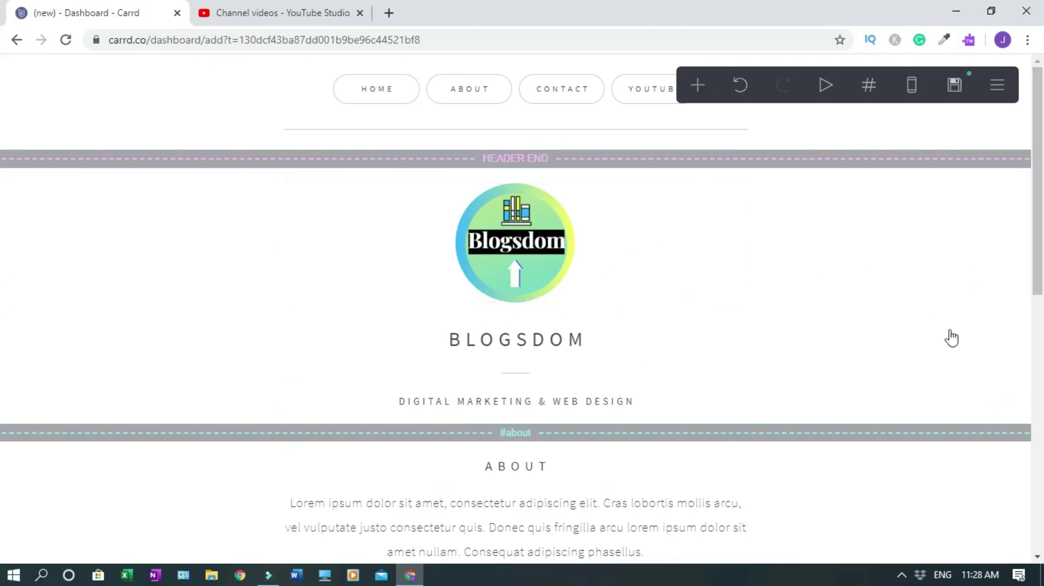
{"action": "scroll", "coordinate": [615, 196], "scroll_direction": "down", "scroll_amount": 5}
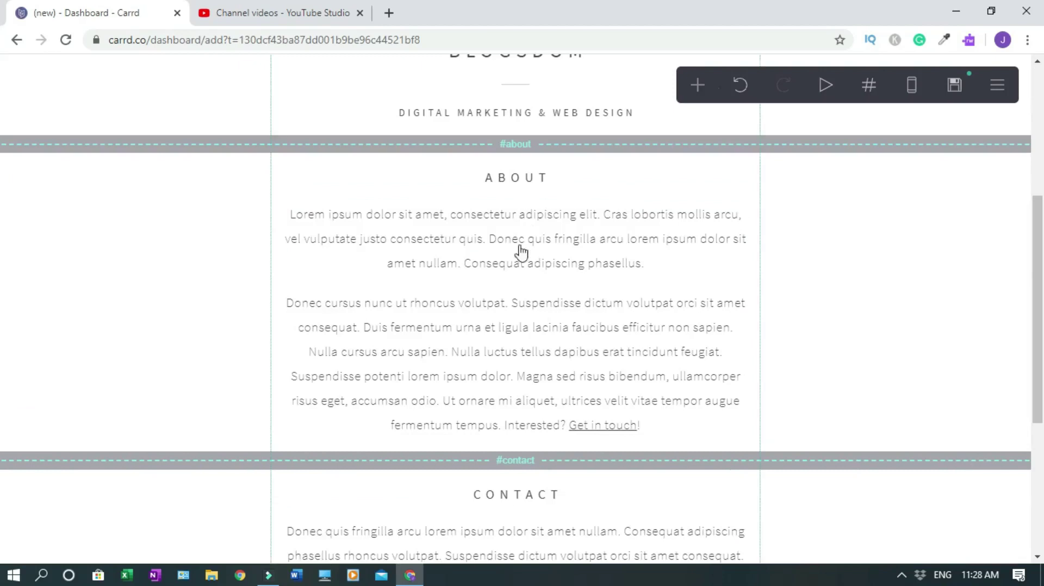
{"action": "left_click", "coordinate": [517, 288]}
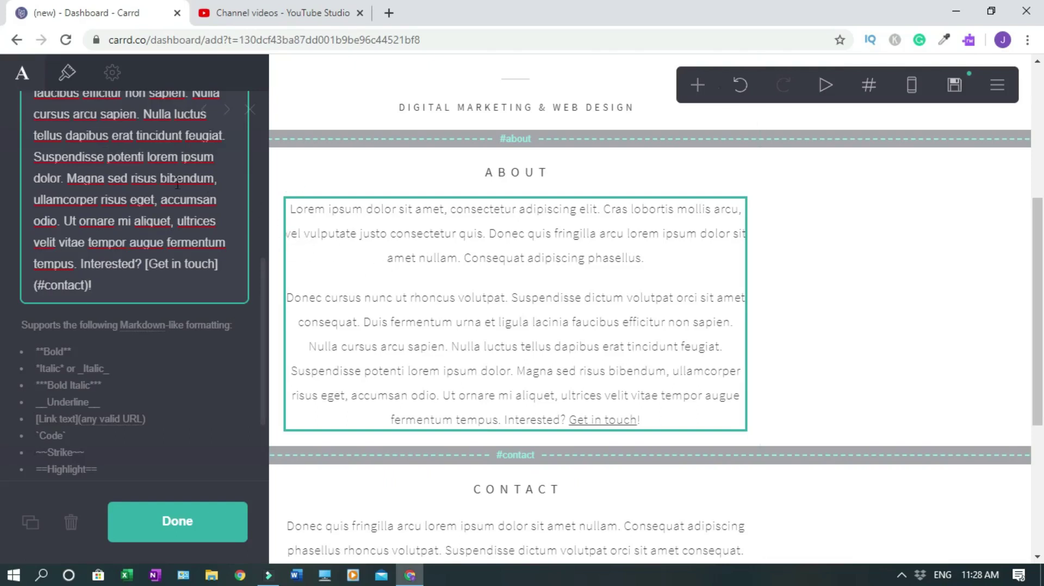
{"action": "triple_click", "coordinate": [95, 149]}
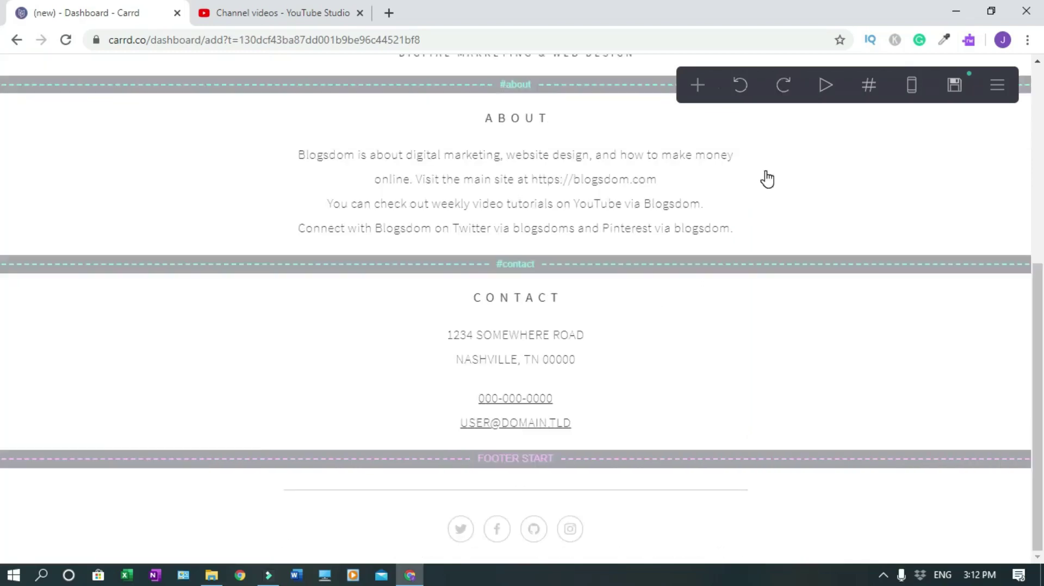
Delete the address and phone text, the CONTACT heading, and the #contact section break.
{"action": "left_click", "coordinate": [599, 343]}
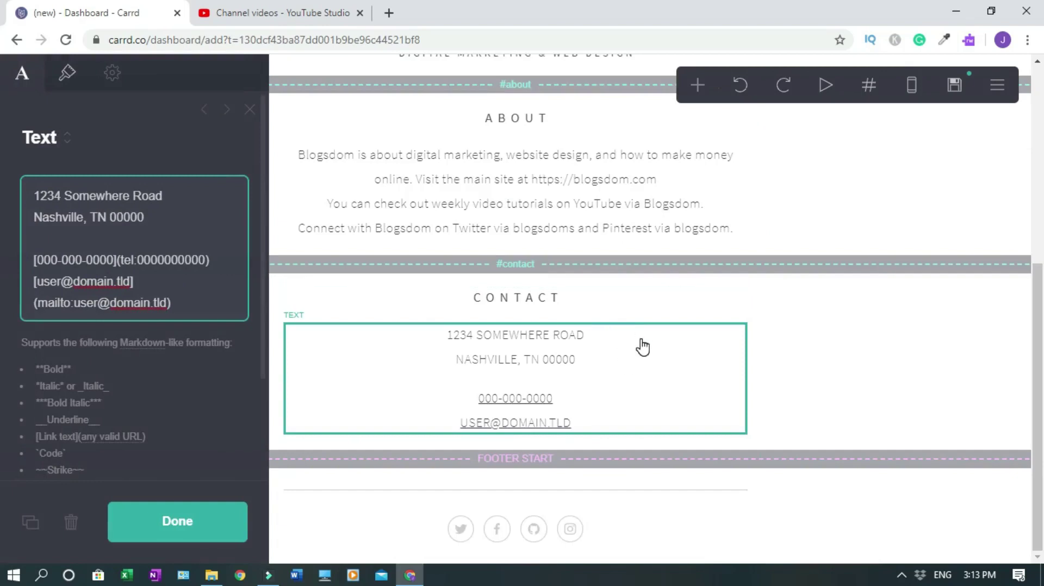
{"action": "left_click", "coordinate": [72, 523]}
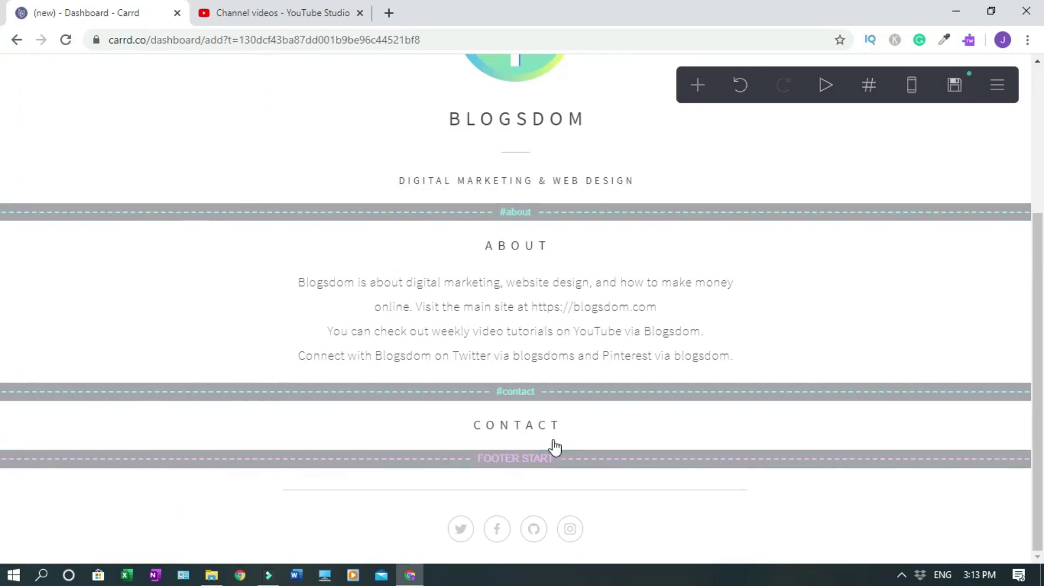
{"action": "left_click", "coordinate": [530, 431]}
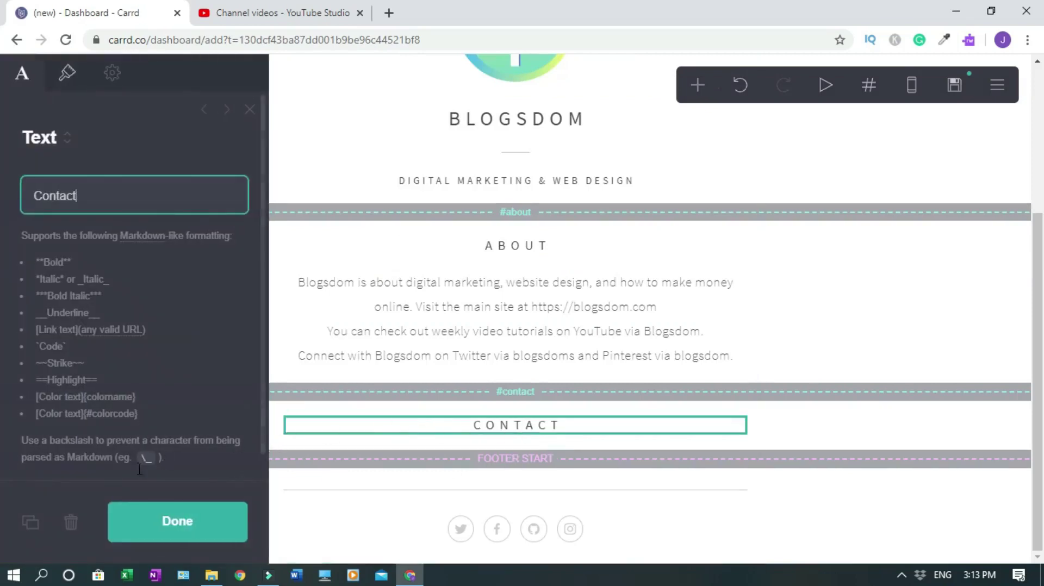
{"action": "left_click", "coordinate": [69, 523]}
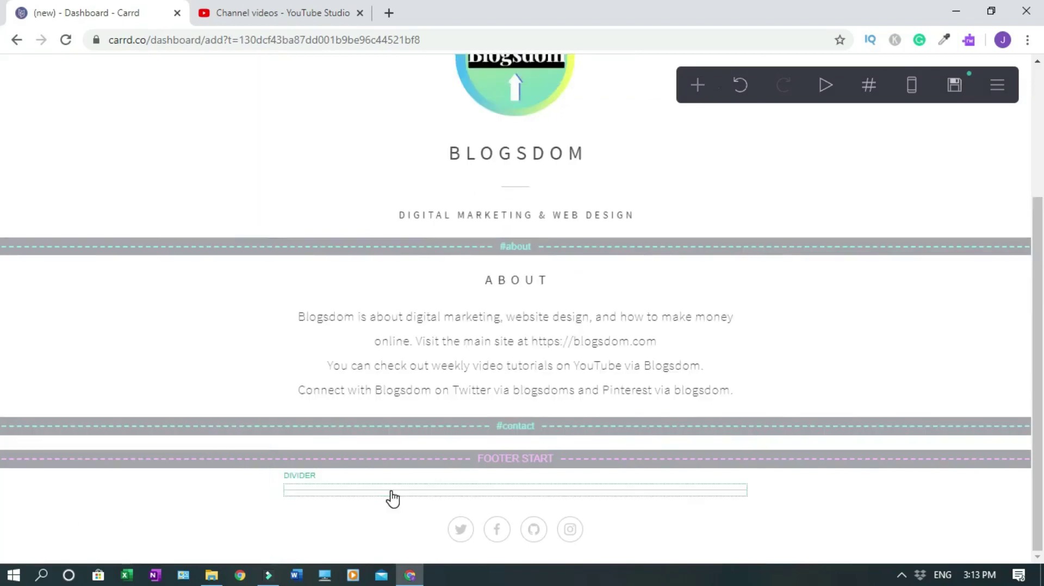
{"action": "left_click", "coordinate": [509, 433]}
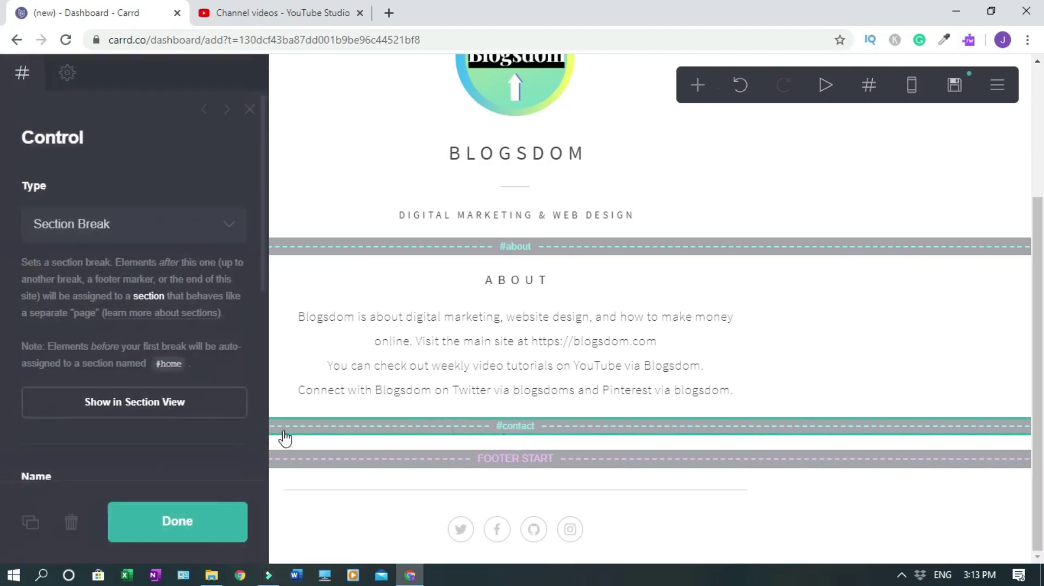
{"action": "left_click", "coordinate": [70, 524]}
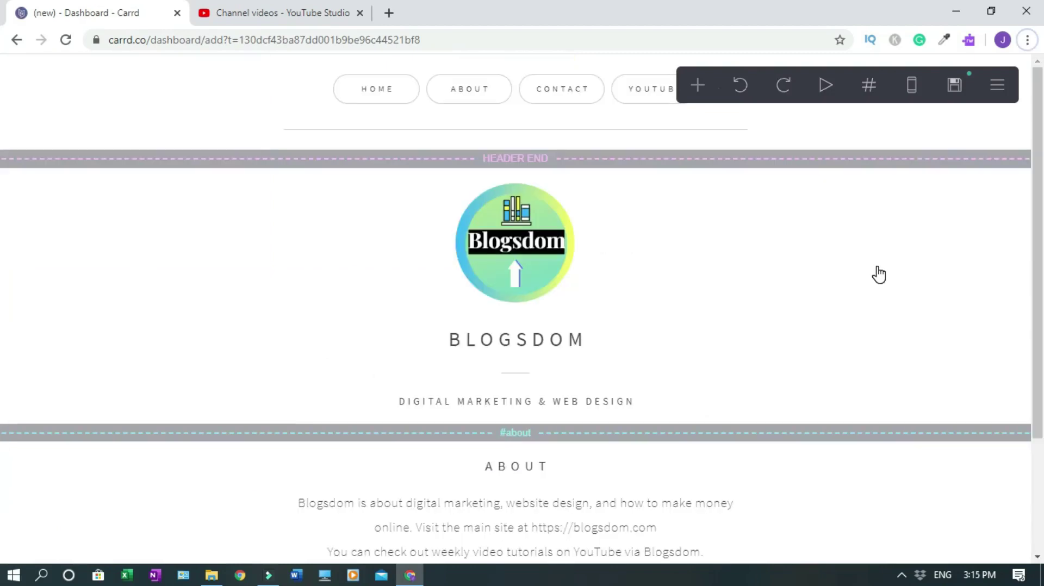
Delete the Contact button from the header navigation buttons.
{"action": "left_click", "coordinate": [580, 104]}
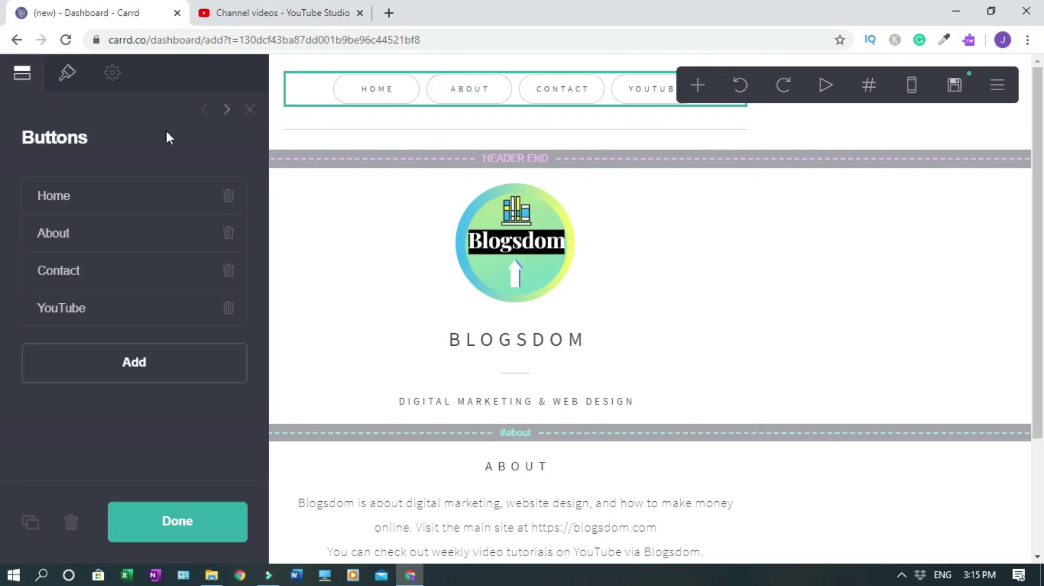
{"action": "left_click", "coordinate": [228, 272]}
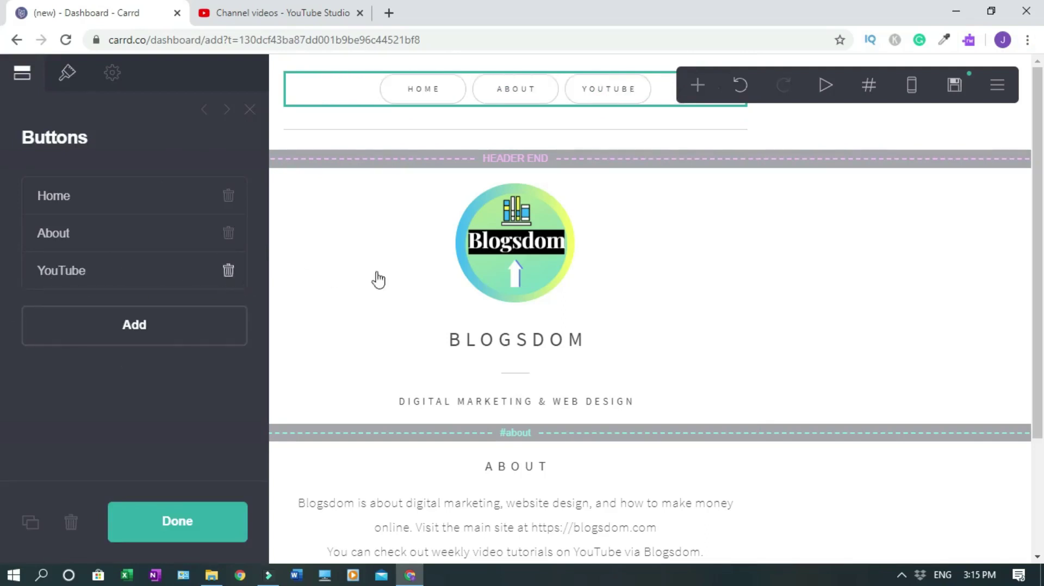
{"action": "left_click", "coordinate": [143, 531]}
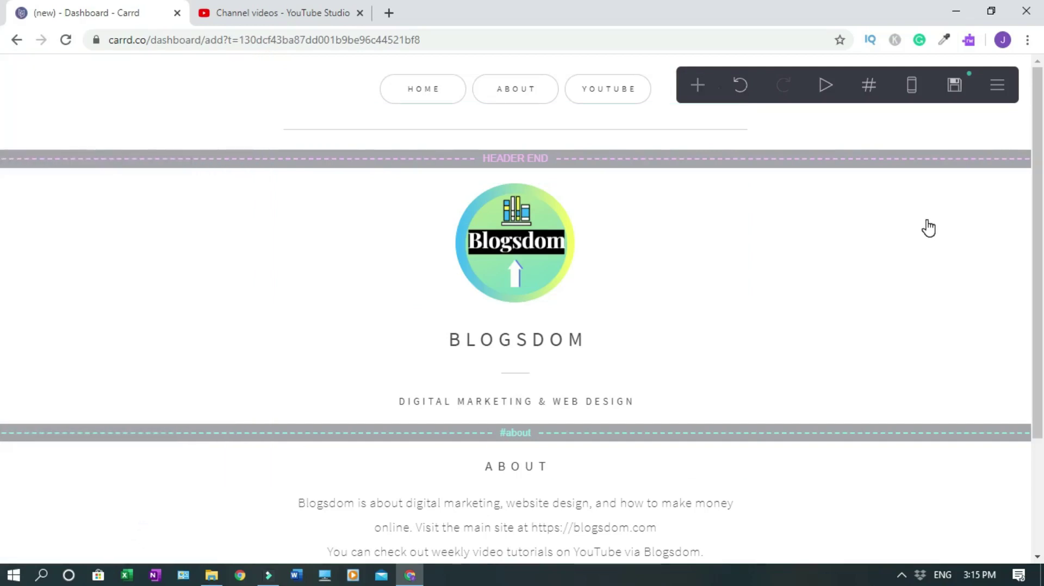
Add a fourth navigation button after YouTube labelled 'Sites'.
{"action": "left_click", "coordinate": [326, 102]}
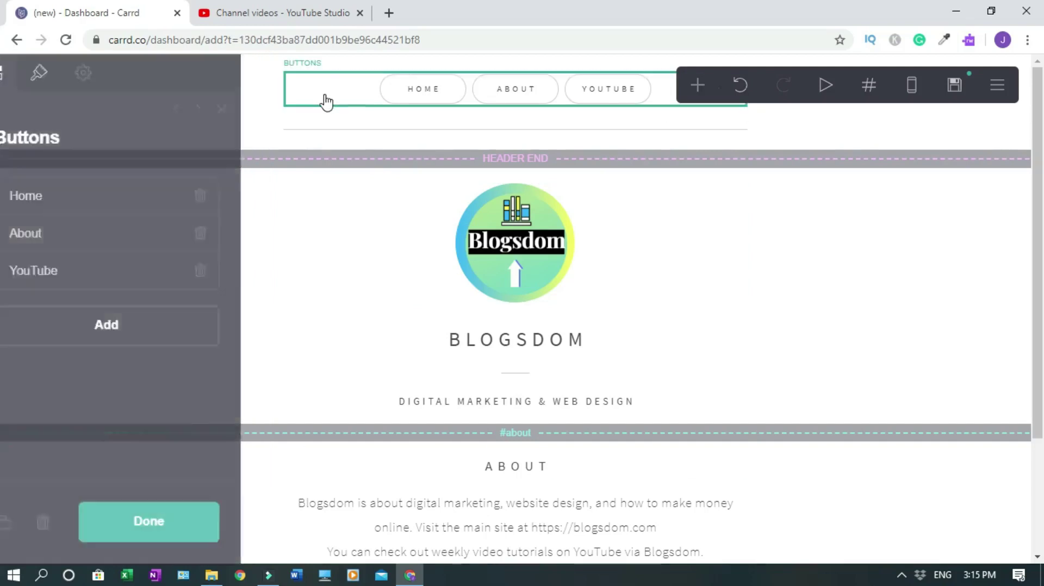
{"action": "left_click", "coordinate": [158, 329]}
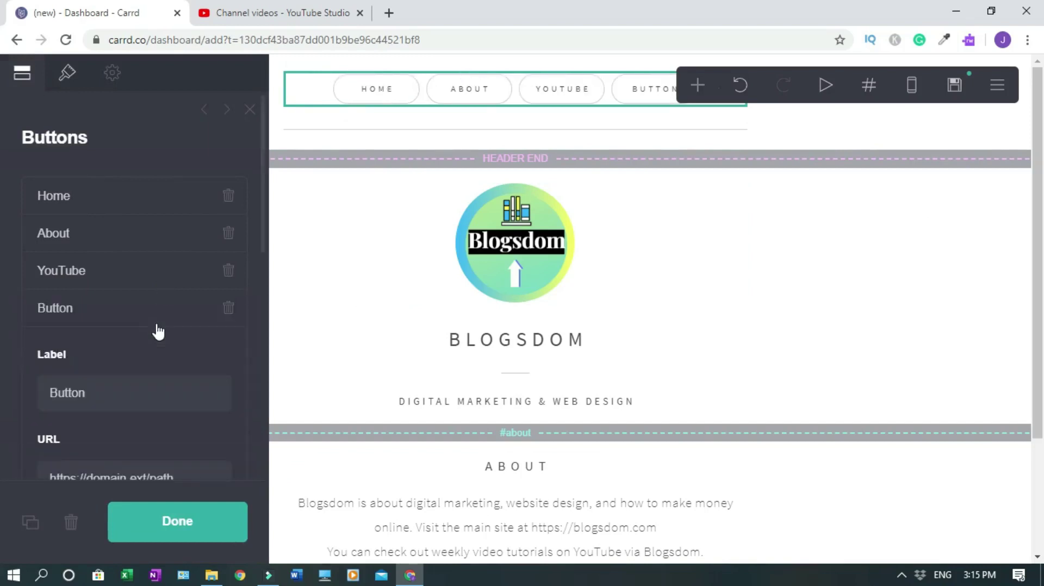
{"action": "double_click", "coordinate": [68, 393]}
{"action": "key", "text": "BackSpace"}
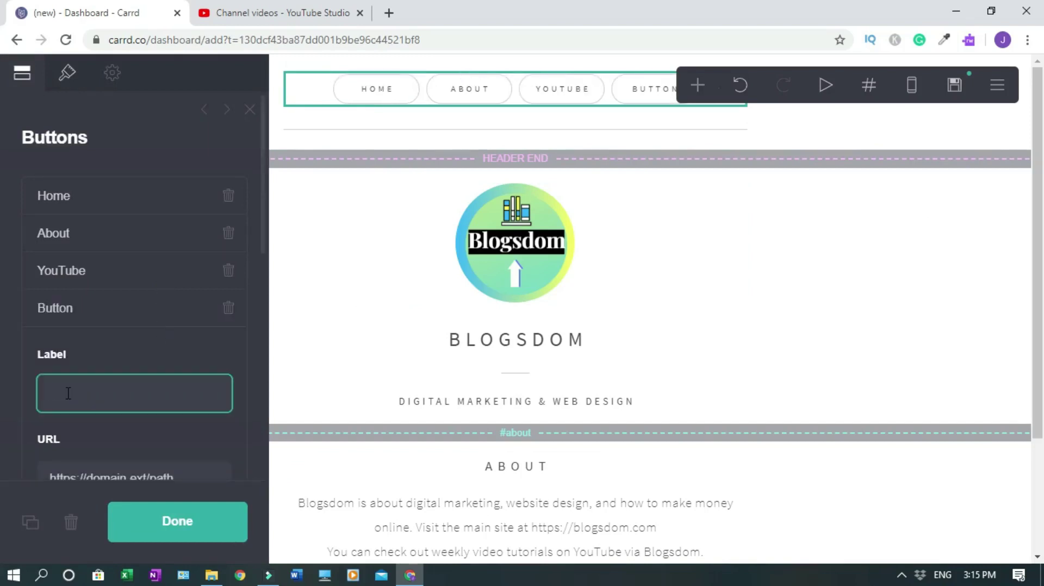
{"action": "type", "text": "Sites"}
{"action": "scroll", "coordinate": [267, 321], "scroll_direction": "down", "scroll_amount": 6}
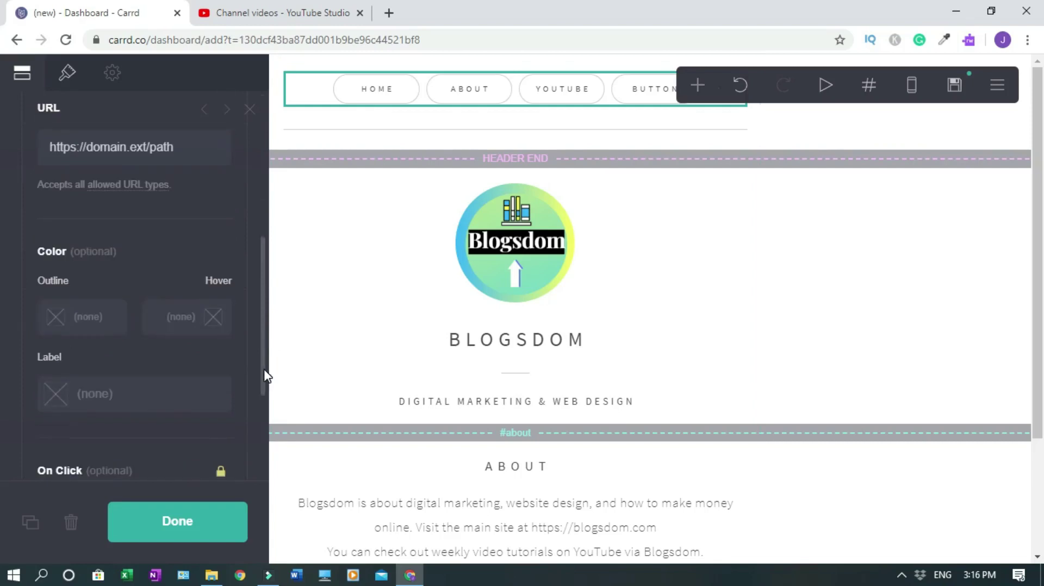
{"action": "left_click", "coordinate": [177, 519]}
Add a Section Break control at the page bottom, renaming section01 to 'sites'.
{"action": "scroll", "coordinate": [2, 381], "scroll_direction": "down", "scroll_amount": 3}
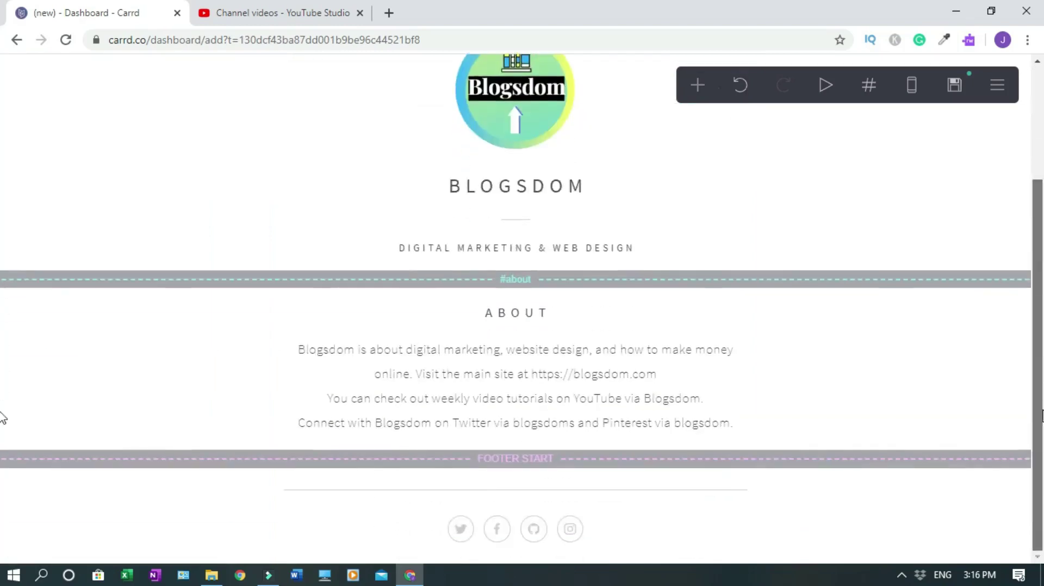
{"action": "scroll", "coordinate": [570, 497], "scroll_direction": "up", "scroll_amount": 3}
{"action": "left_click", "coordinate": [697, 87]}
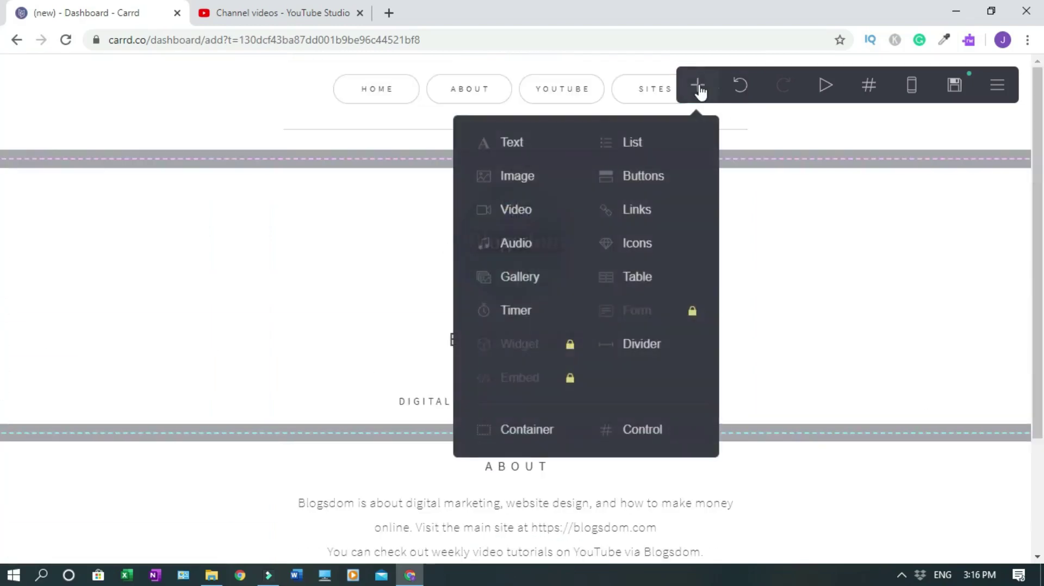
{"action": "left_click", "coordinate": [642, 431]}
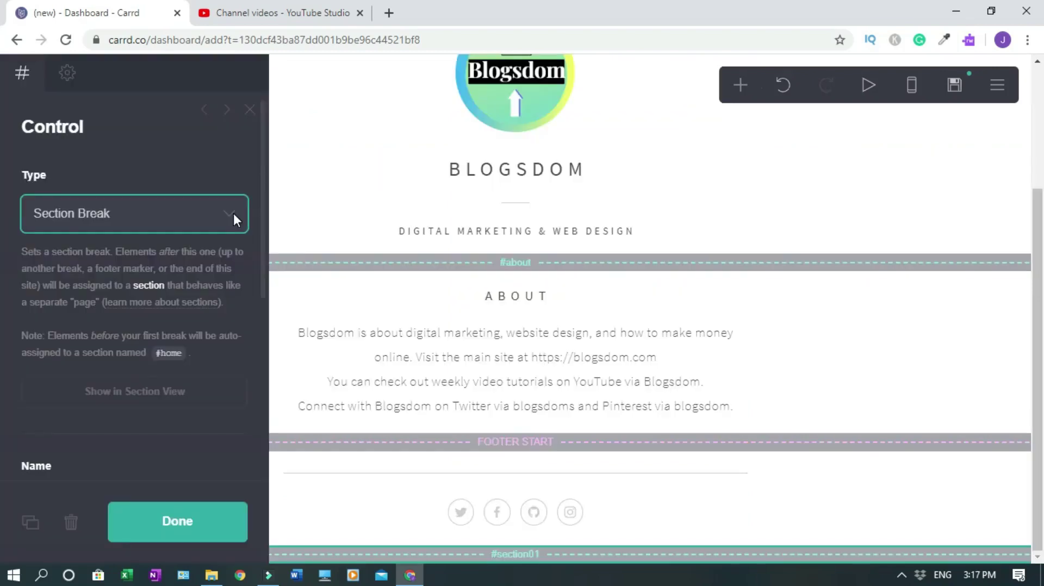
{"action": "left_click", "coordinate": [229, 216]}
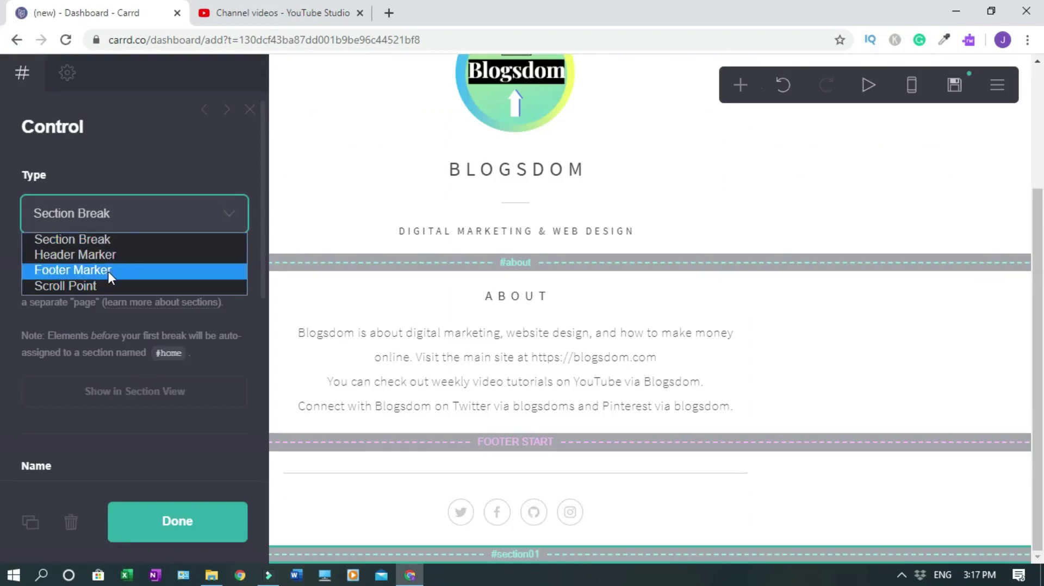
{"action": "left_click", "coordinate": [138, 239]}
{"action": "scroll", "coordinate": [636, 112], "scroll_direction": "up", "scroll_amount": 3}
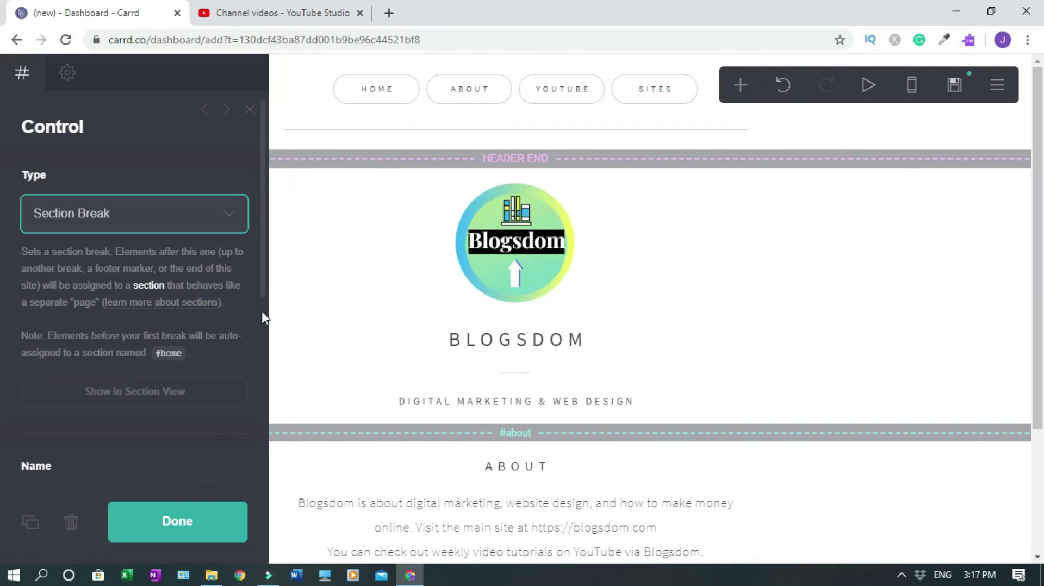
{"action": "scroll", "coordinate": [262, 281], "scroll_direction": "down", "scroll_amount": 4}
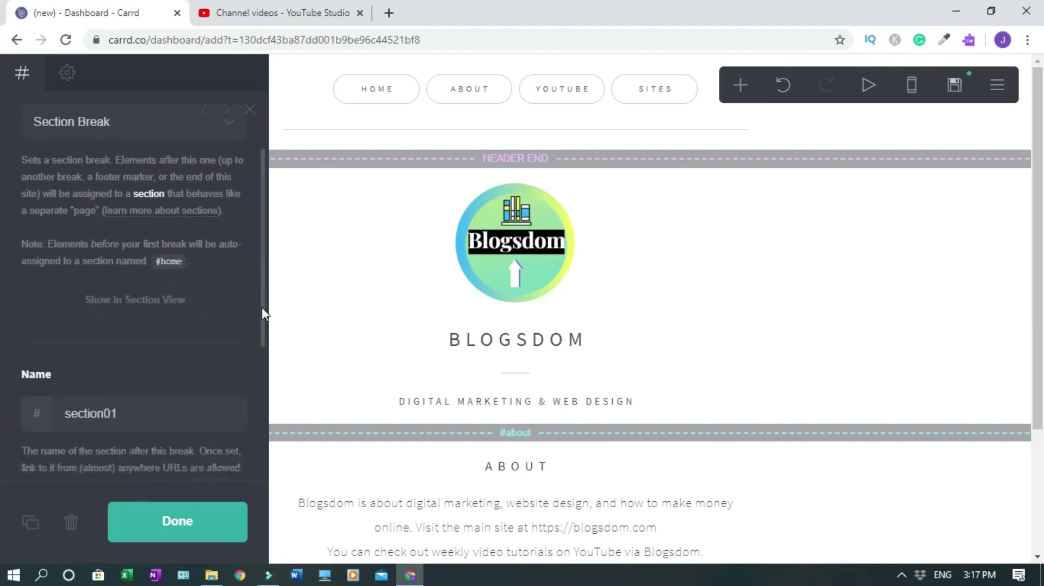
{"action": "left_click_drag", "start_coordinate": [66, 301], "coordinate": [120, 301]}
{"action": "type", "text": "site"}
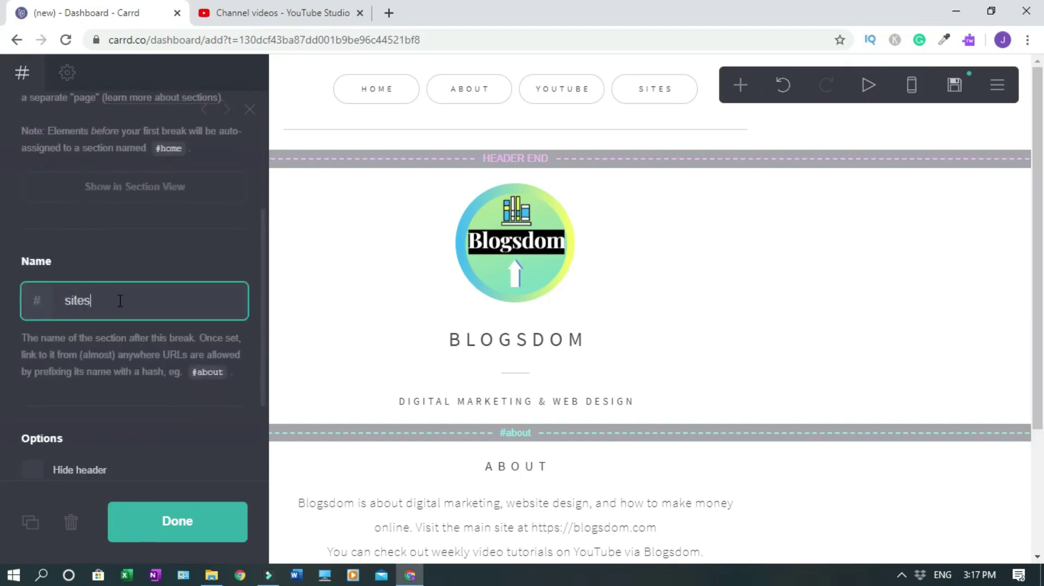
{"action": "type", "text": "s"}
{"action": "scroll", "coordinate": [163, 435], "scroll_direction": "up", "scroll_amount": 1}
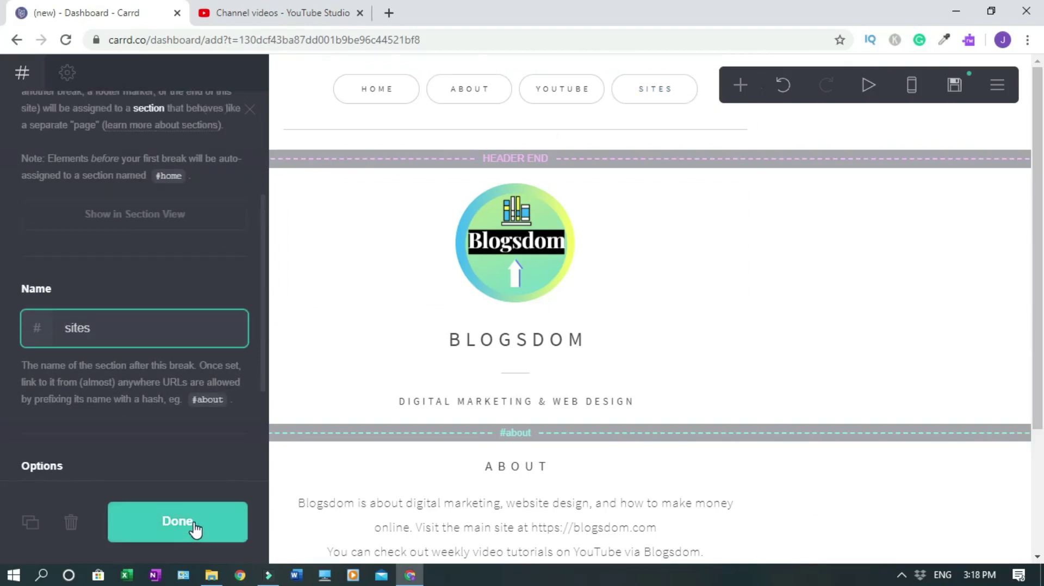
{"action": "left_click", "coordinate": [194, 524]}
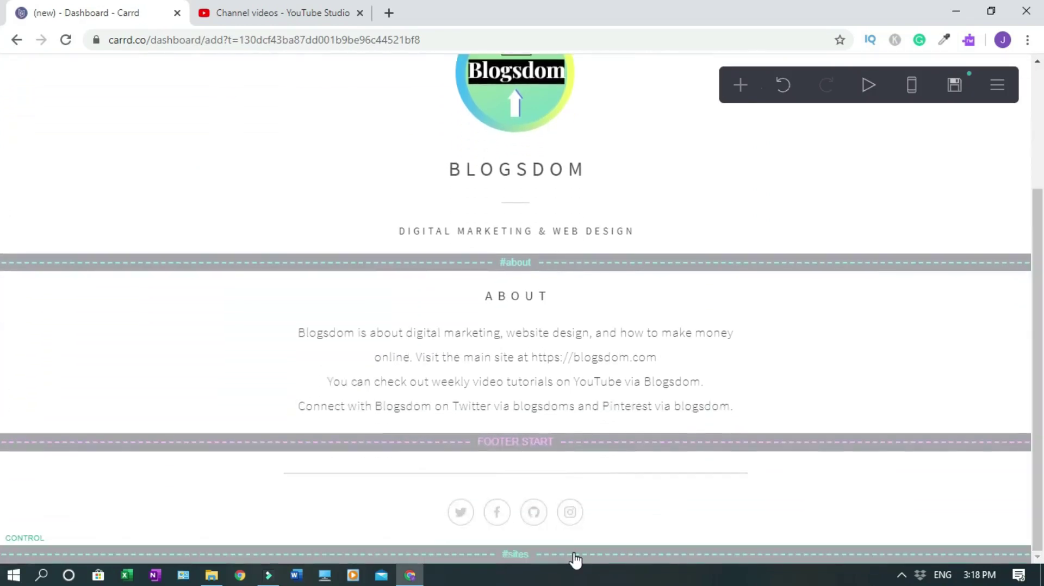
Drag the #sites section break up to just above the FOOTER START marker.
{"action": "left_click_drag", "start_coordinate": [578, 559], "coordinate": [584, 426]}
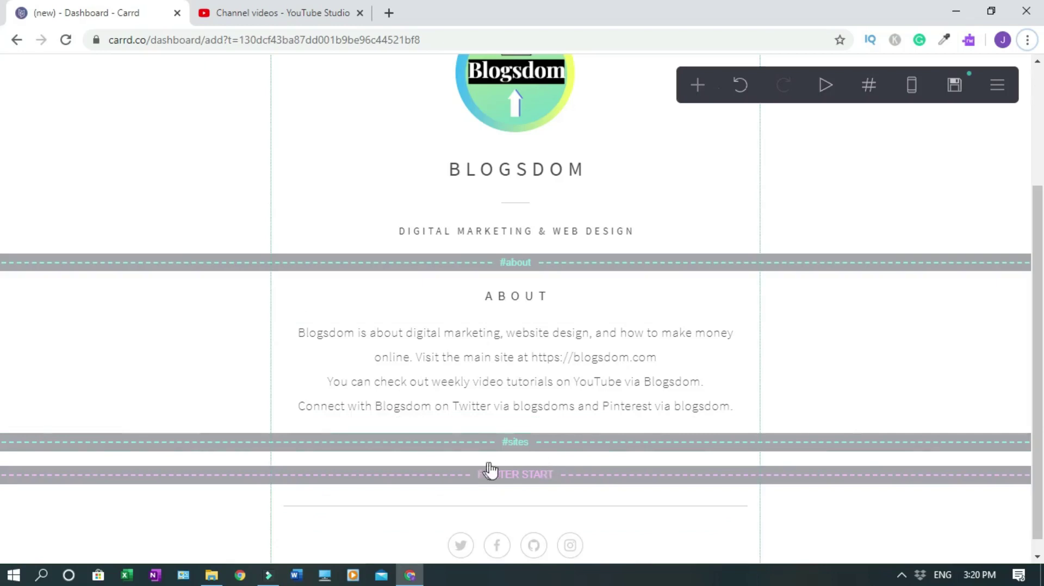
{"action": "scroll", "coordinate": [524, 460], "scroll_direction": "up", "scroll_amount": 3}
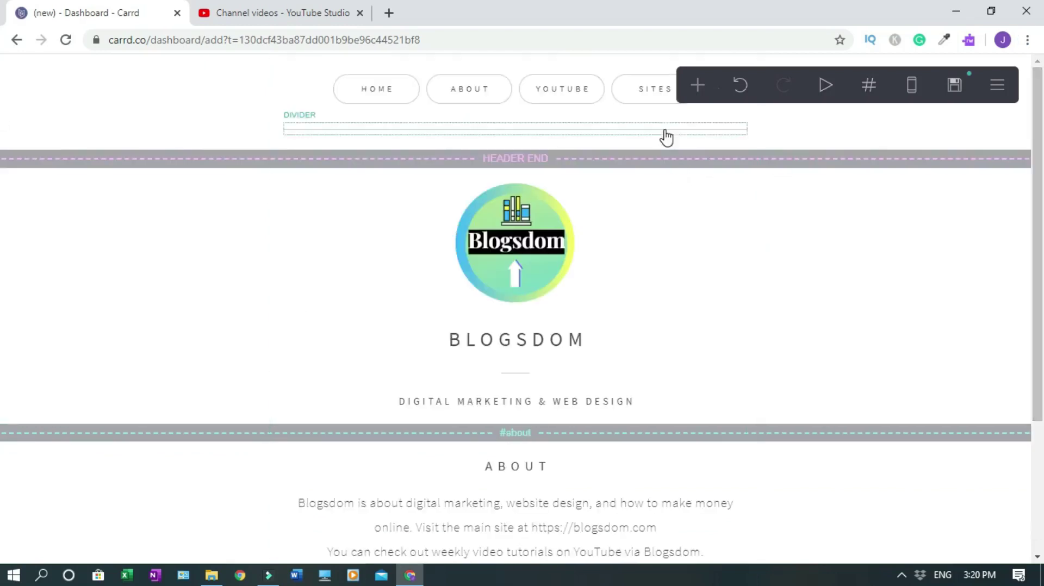
{"action": "scroll", "coordinate": [565, 434], "scroll_direction": "down", "scroll_amount": 3}
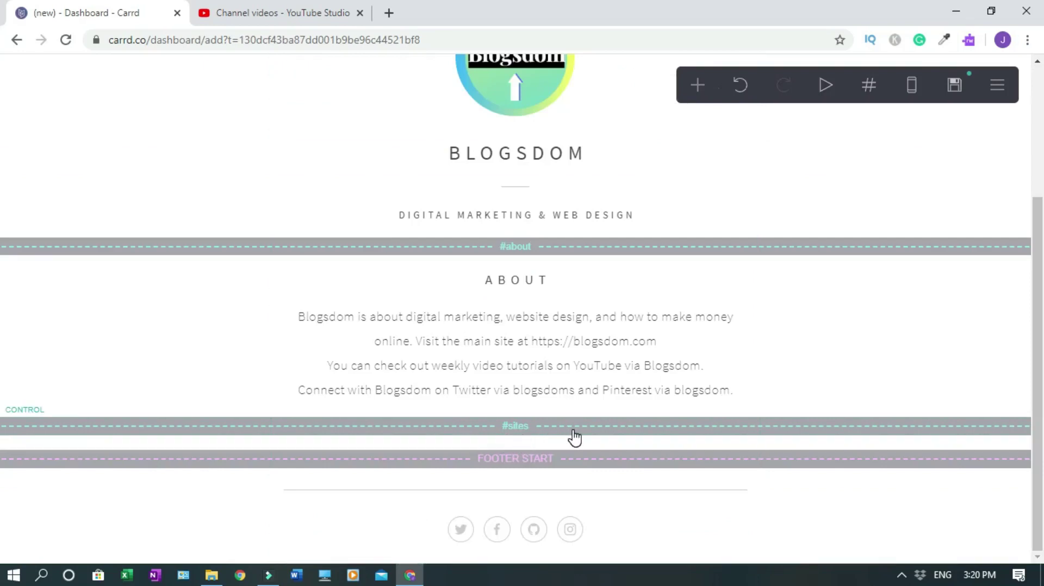
Add a text element reading 'Sites' and drag it up just below the #sites break.
{"action": "left_click", "coordinate": [698, 87]}
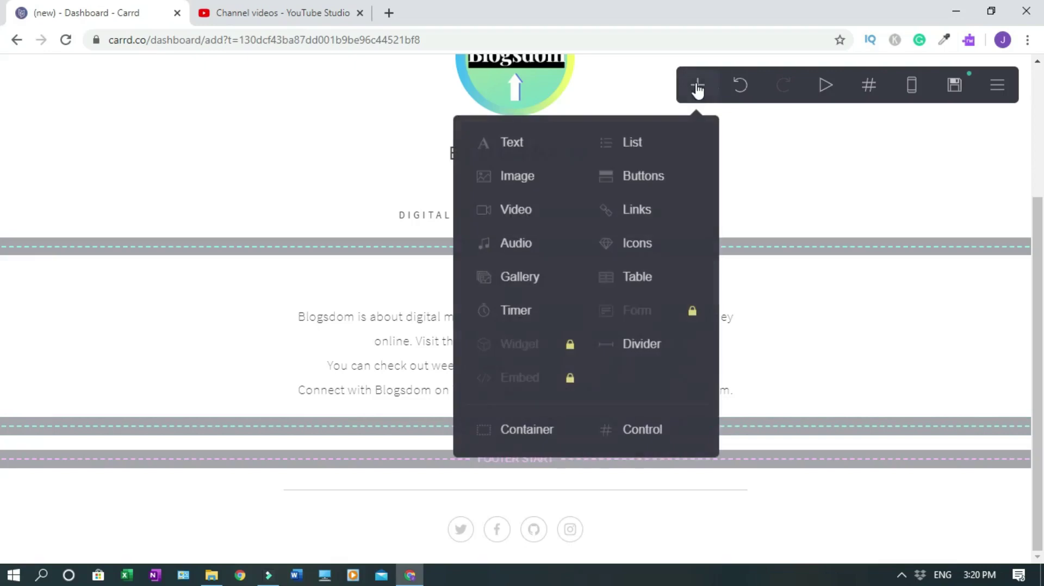
{"action": "left_click", "coordinate": [518, 158]}
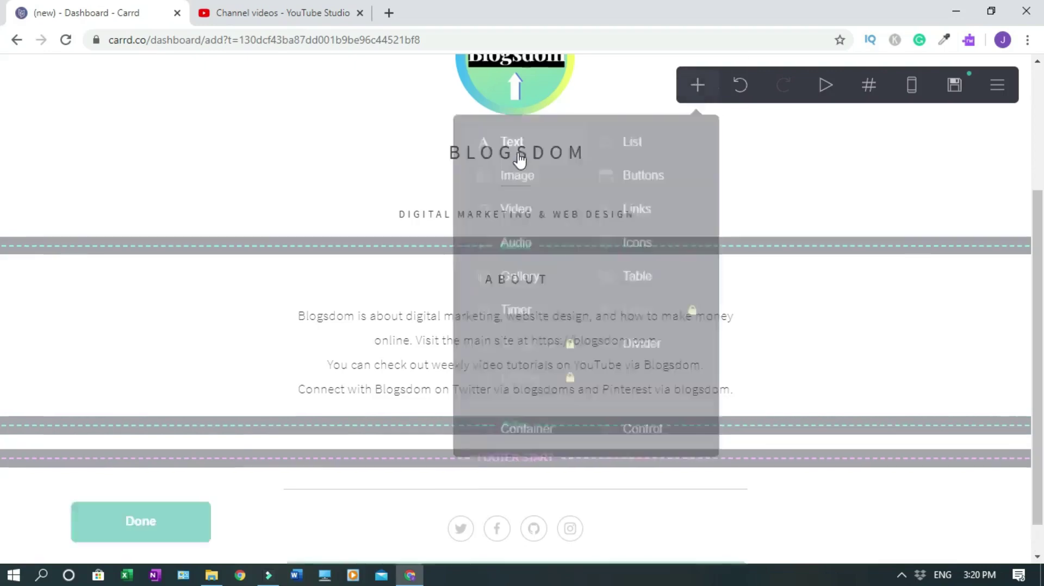
{"action": "type", "text": "Sites"}
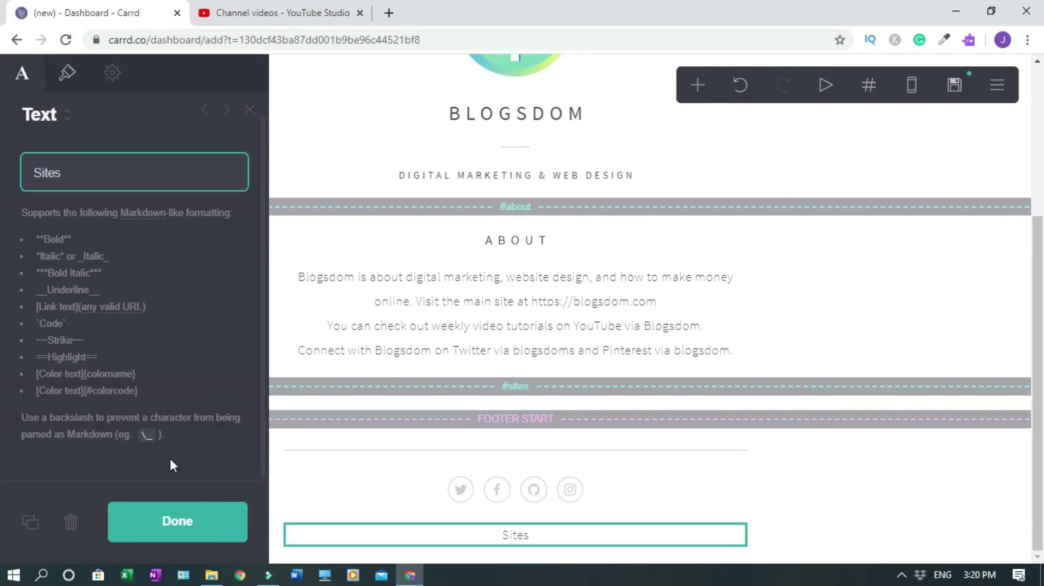
{"action": "left_click", "coordinate": [184, 522]}
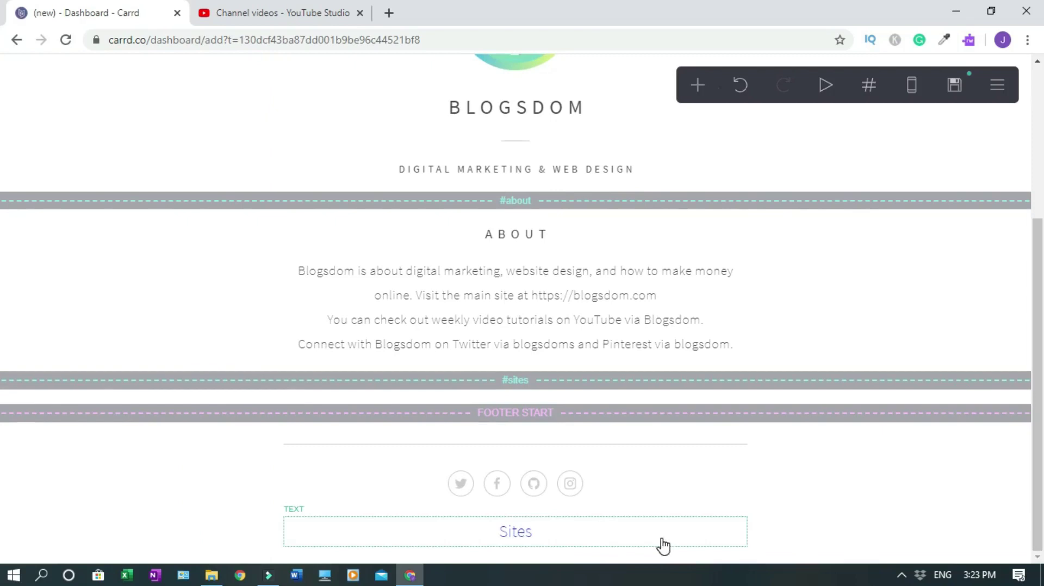
{"action": "left_click_drag", "start_coordinate": [531, 533], "coordinate": [530, 391]}
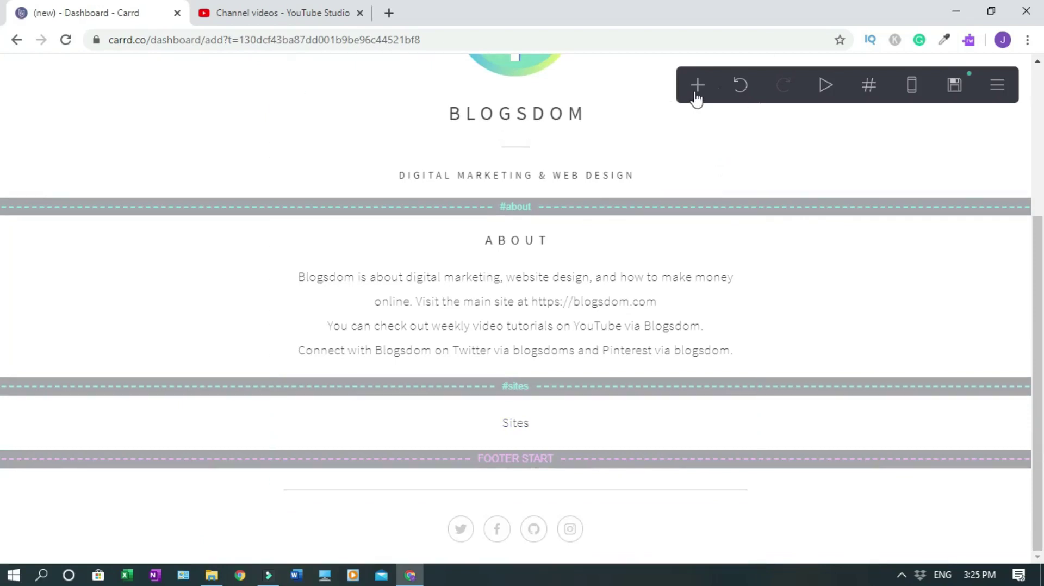
Add a Columns-type container with two 50% columns and drag it under the Sites heading.
{"action": "left_click", "coordinate": [695, 92]}
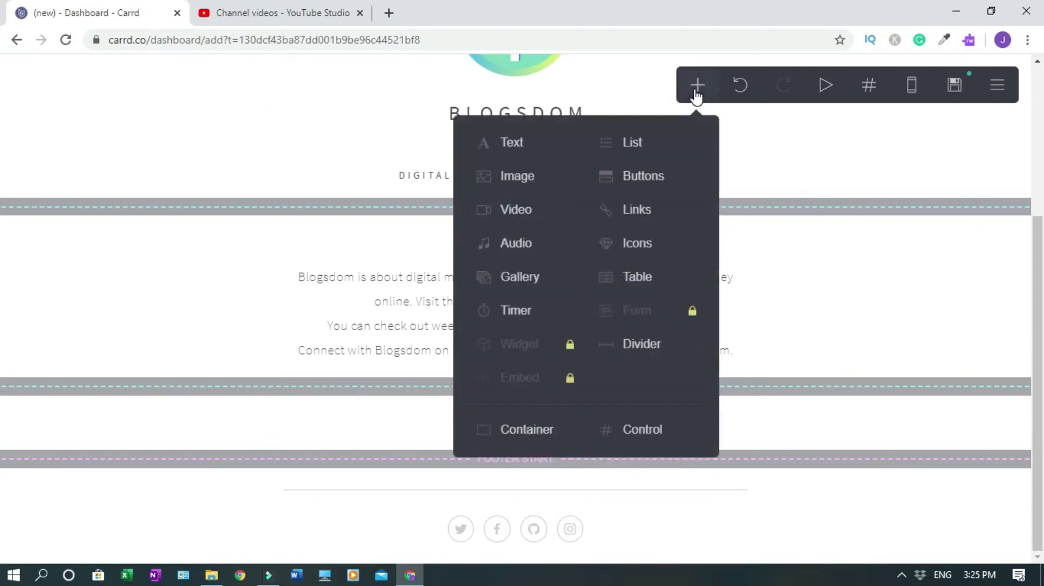
{"action": "left_click", "coordinate": [528, 429]}
{"action": "left_click", "coordinate": [224, 221]}
{"action": "left_click", "coordinate": [102, 264]}
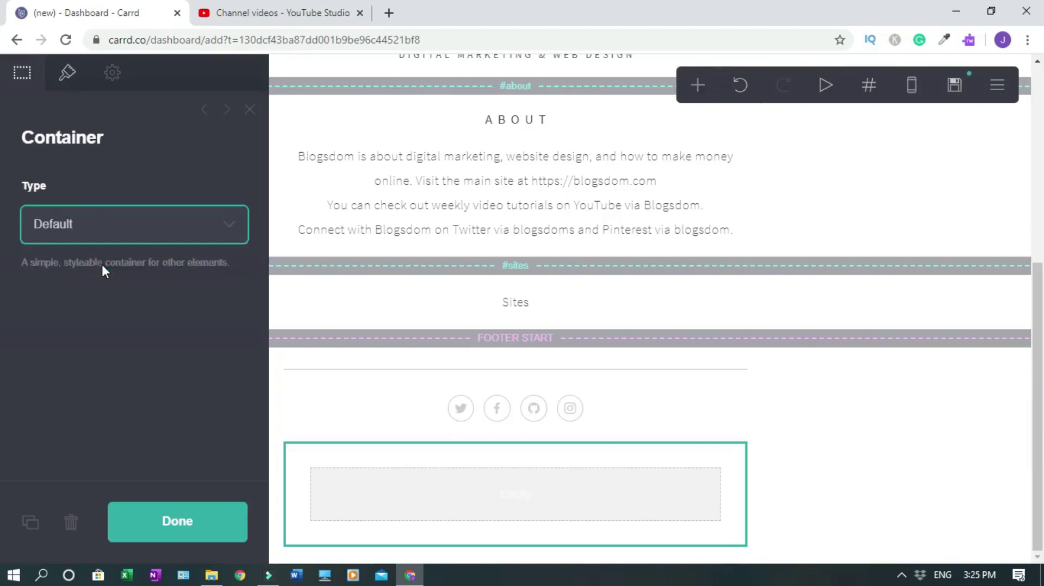
{"action": "left_click", "coordinate": [174, 525]}
{"action": "left_click_drag", "start_coordinate": [544, 505], "coordinate": [569, 340]}
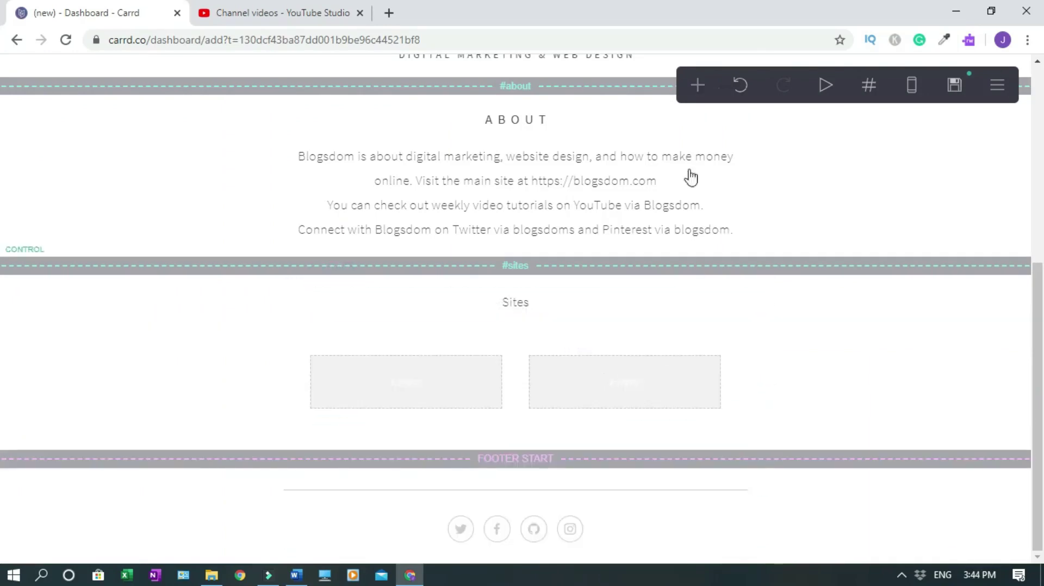
Add an image element, duplicate it, and add a video element.
{"action": "left_click", "coordinate": [699, 85]}
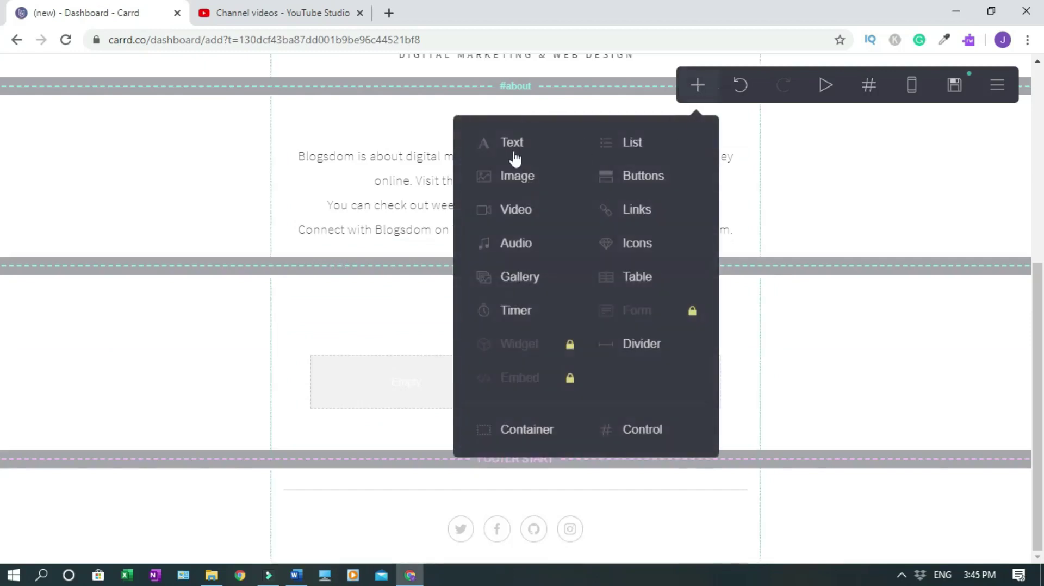
{"action": "left_click", "coordinate": [526, 183]}
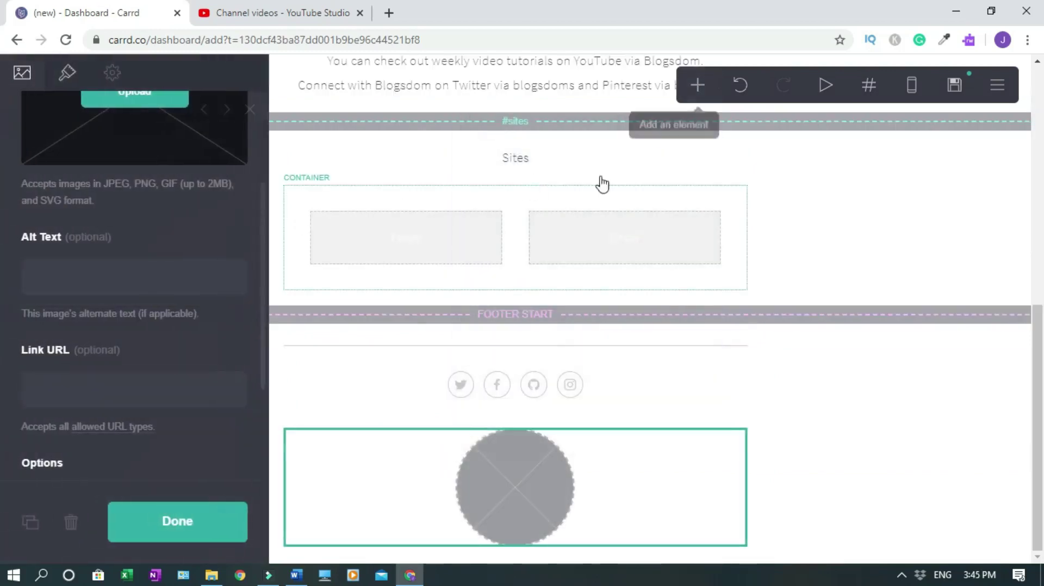
{"action": "left_click", "coordinate": [697, 87]}
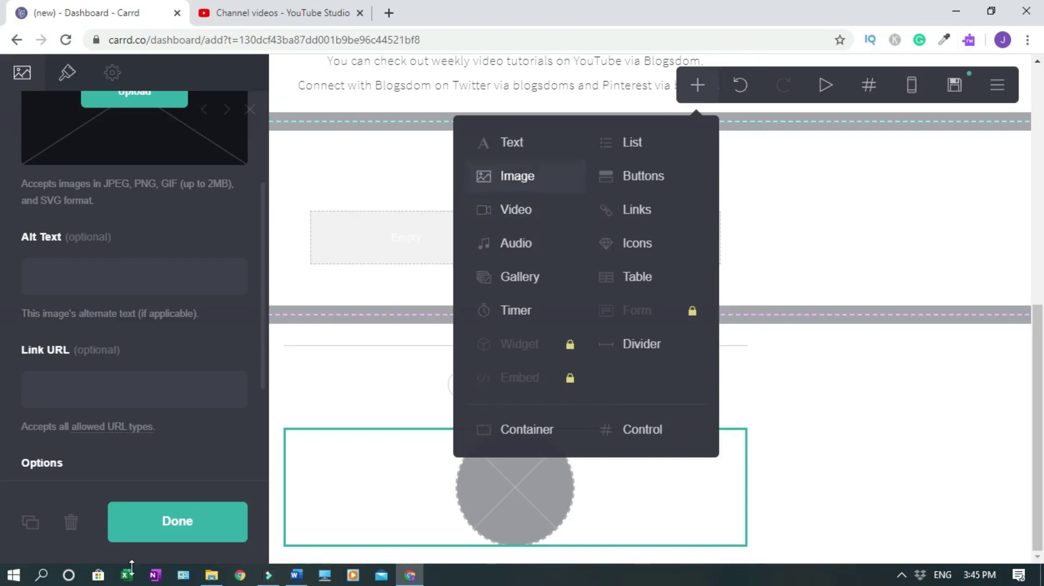
{"action": "left_click", "coordinate": [30, 524]}
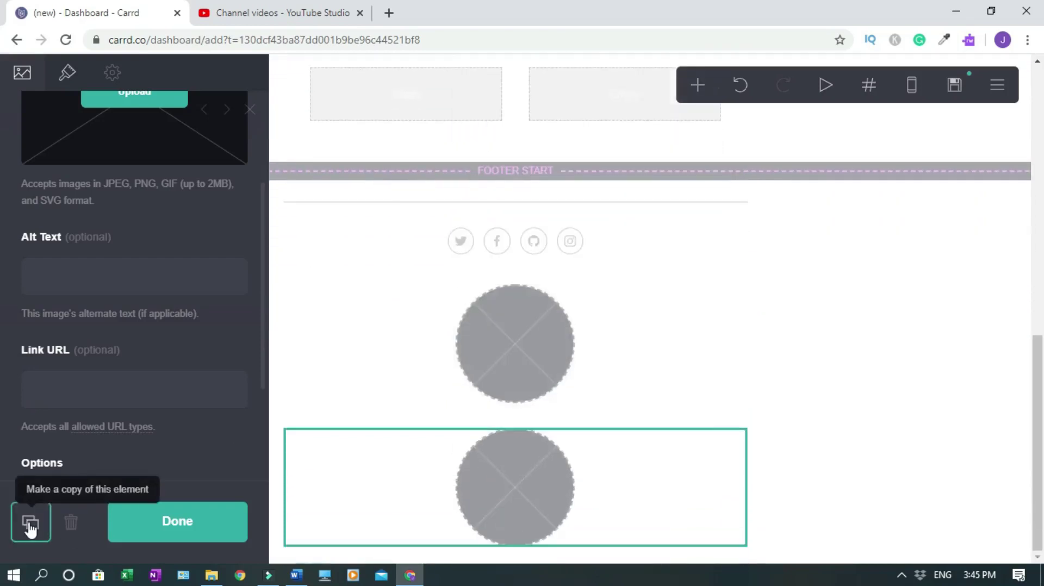
{"action": "left_click", "coordinate": [695, 87]}
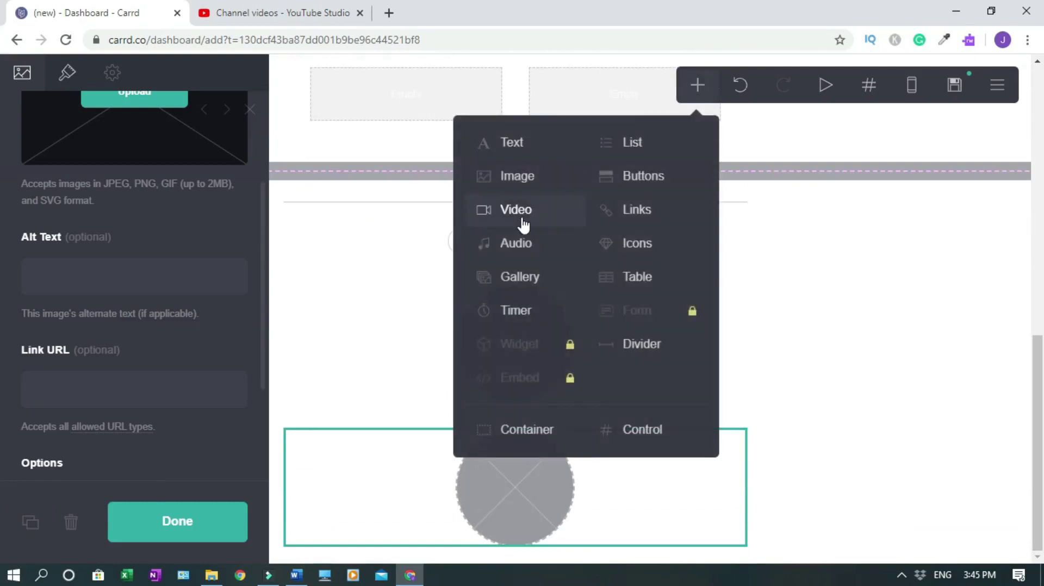
{"action": "left_click", "coordinate": [515, 210]}
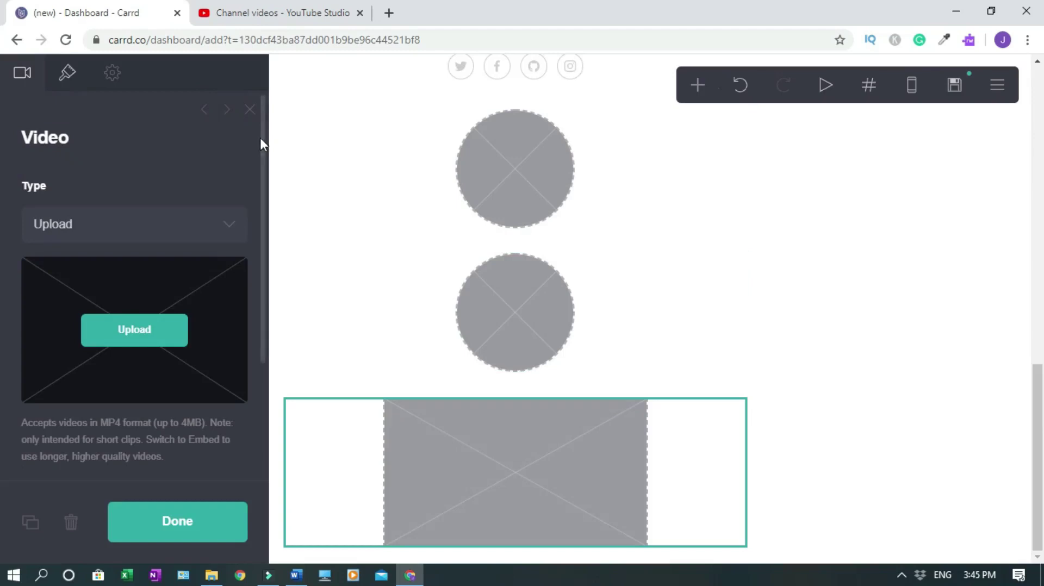
{"action": "left_click", "coordinate": [249, 109]}
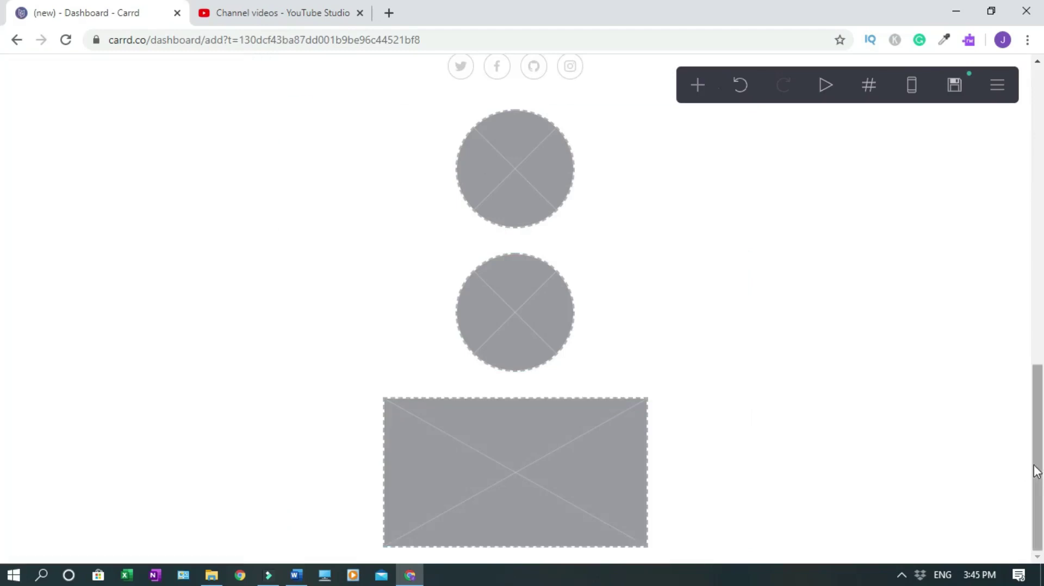
{"action": "left_click_drag", "start_coordinate": [1038, 475], "coordinate": [1038, 364]}
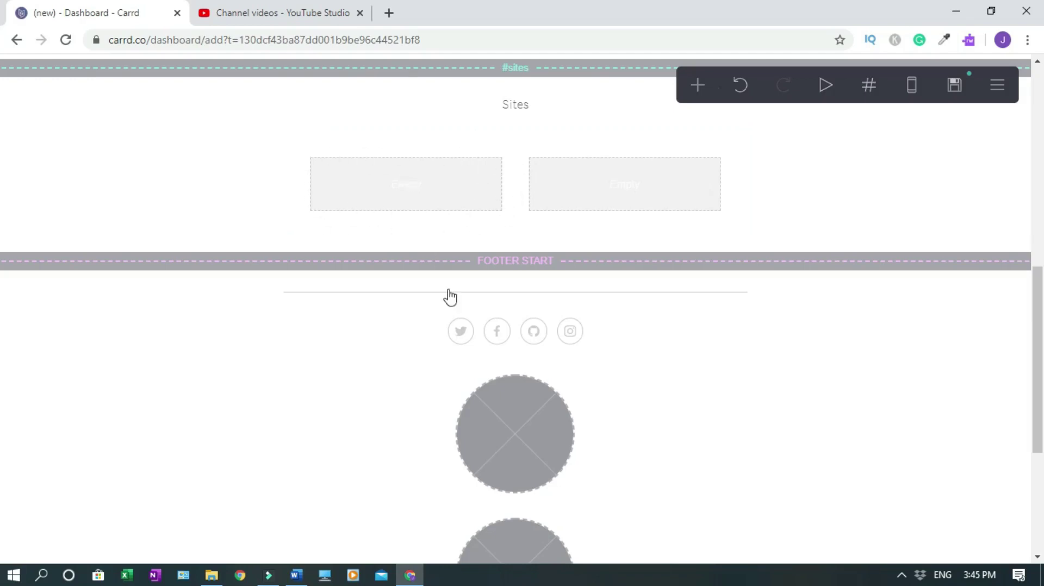
Drag the two images into the left and right columns and the video beneath them.
{"action": "left_click_drag", "start_coordinate": [524, 436], "coordinate": [408, 191]}
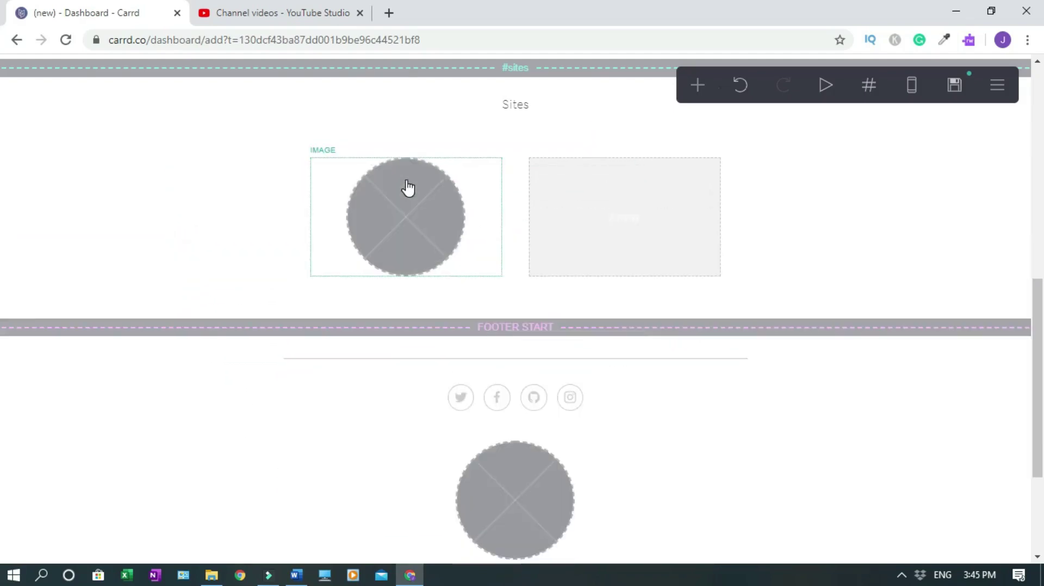
{"action": "left_click", "coordinate": [503, 508]}
{"action": "left_click_drag", "start_coordinate": [501, 512], "coordinate": [639, 223]}
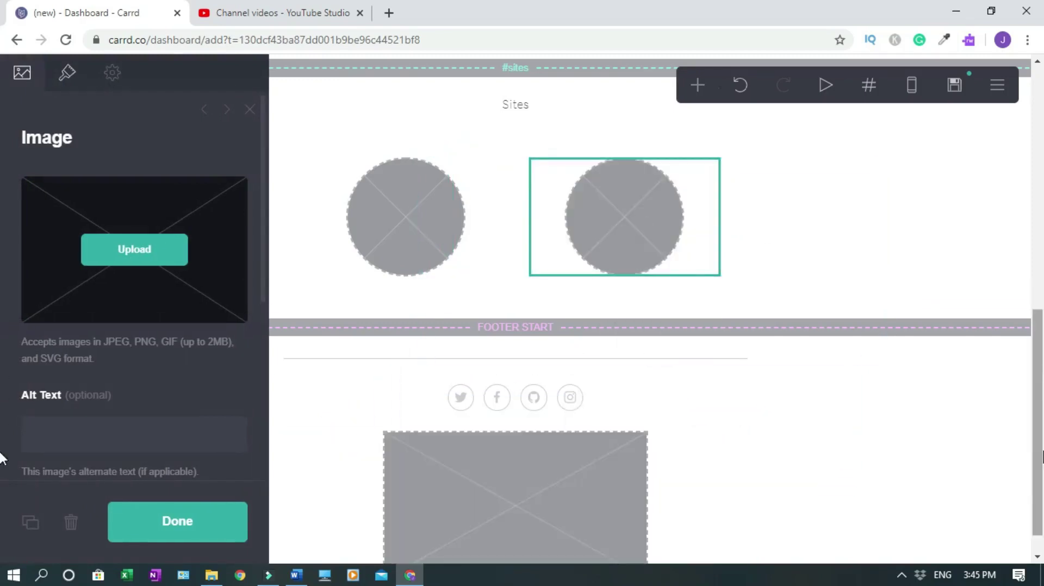
{"action": "left_click_drag", "start_coordinate": [557, 489], "coordinate": [556, 309]}
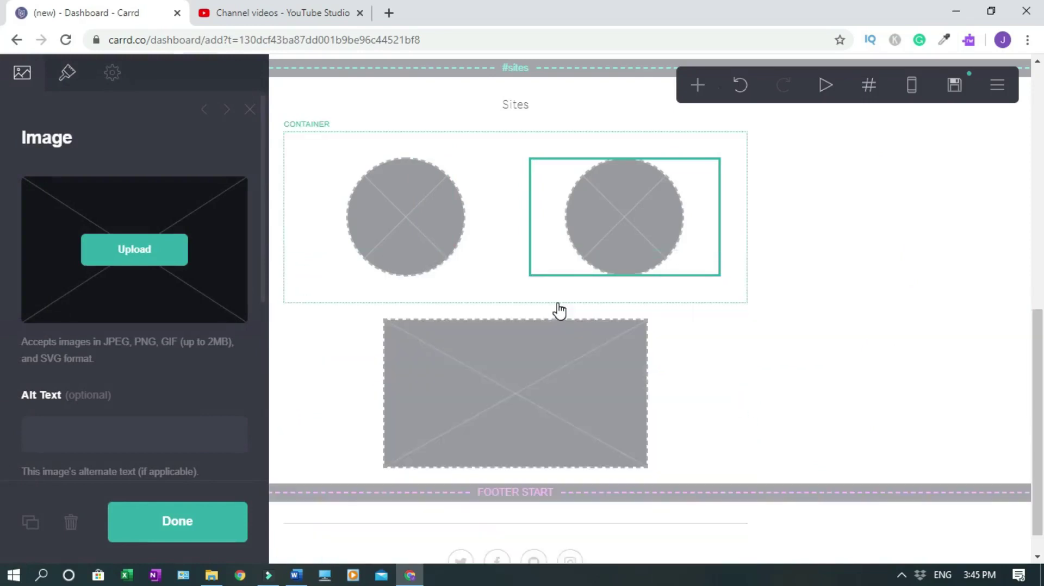
{"action": "left_click", "coordinate": [188, 517]}
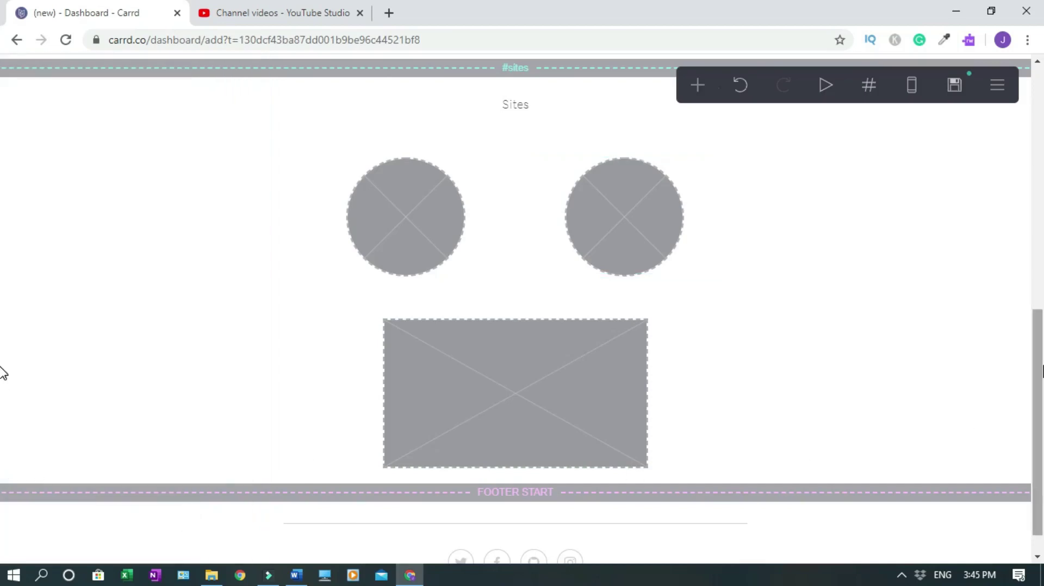
Upload Blogsdom logo.png into the right column image, expanding the crop to the whole logo.
{"action": "scroll", "coordinate": [3, 374], "scroll_direction": "up", "scroll_amount": 2}
{"action": "scroll", "coordinate": [1, 342], "scroll_direction": "down", "scroll_amount": 1}
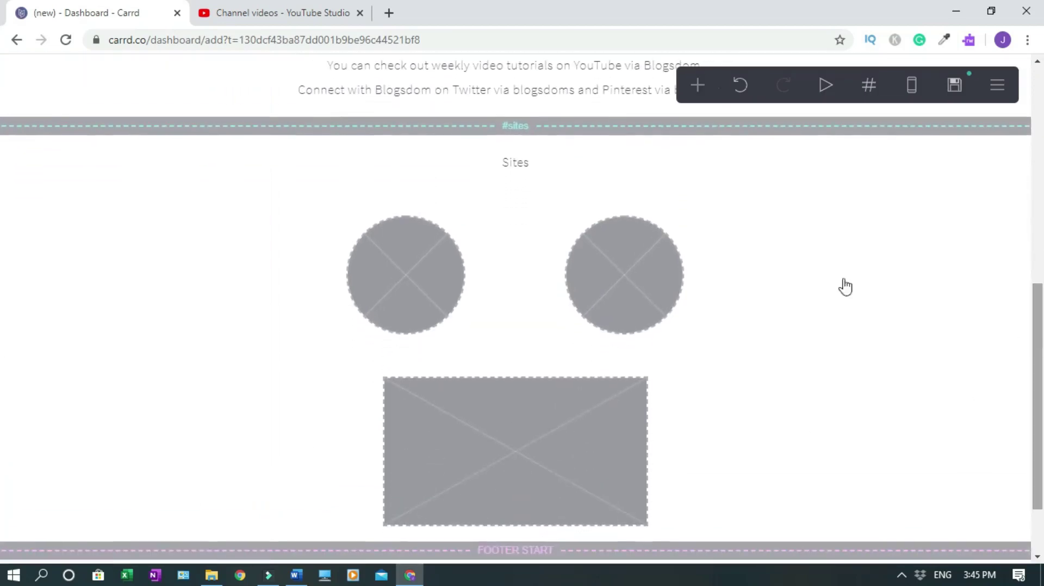
{"action": "left_click", "coordinate": [652, 282]}
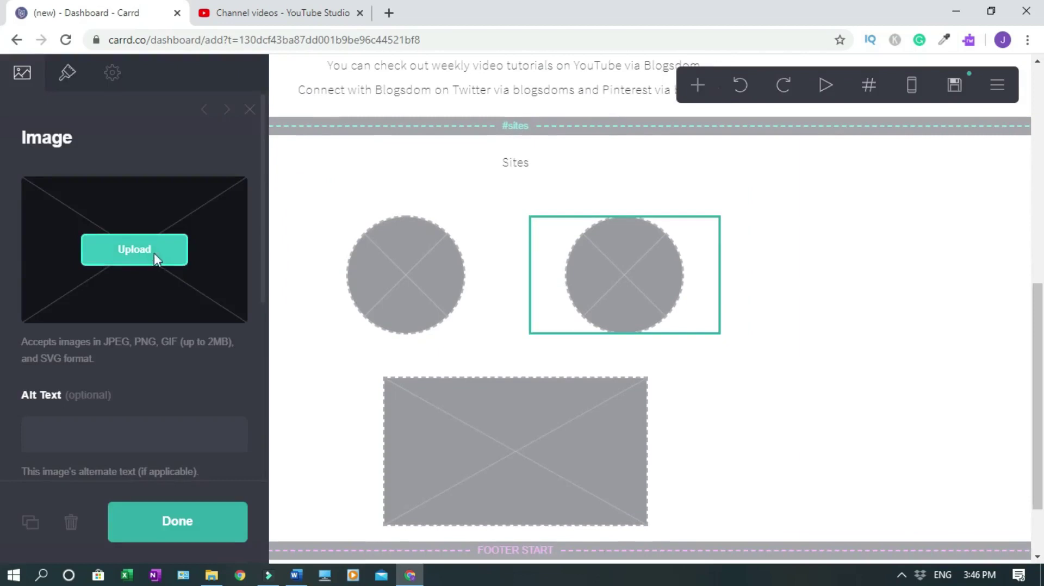
{"action": "left_click", "coordinate": [154, 253]}
{"action": "left_click", "coordinate": [202, 142]}
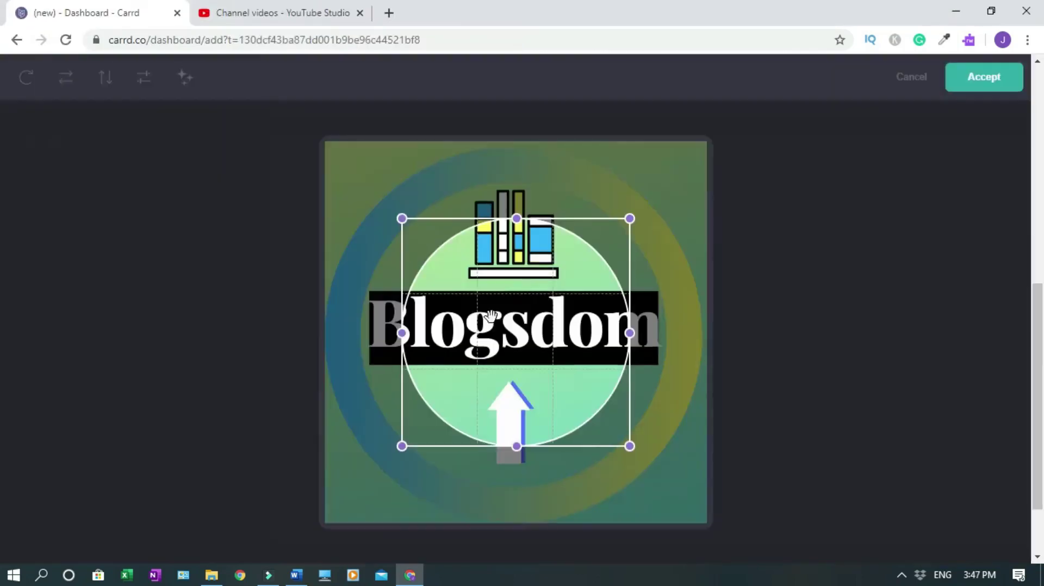
{"action": "left_click_drag", "start_coordinate": [393, 458], "coordinate": [321, 534]}
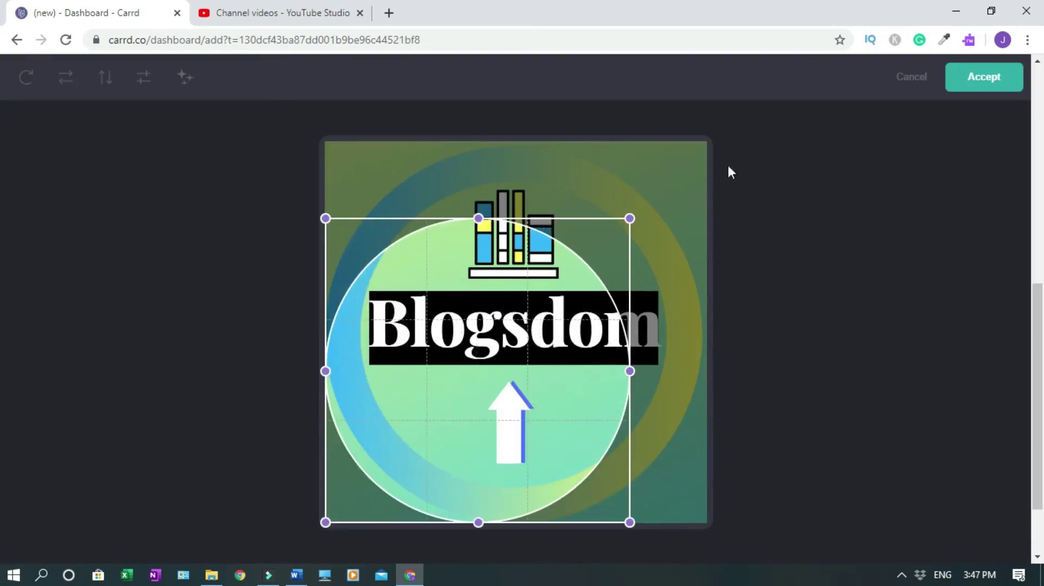
{"action": "left_click_drag", "start_coordinate": [628, 217], "coordinate": [717, 148]}
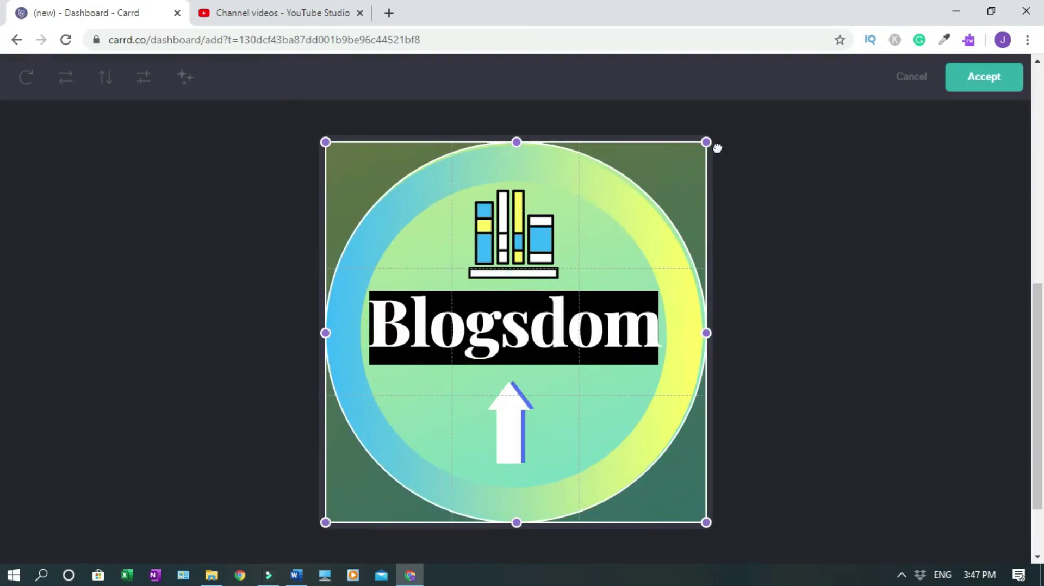
{"action": "left_click", "coordinate": [999, 66]}
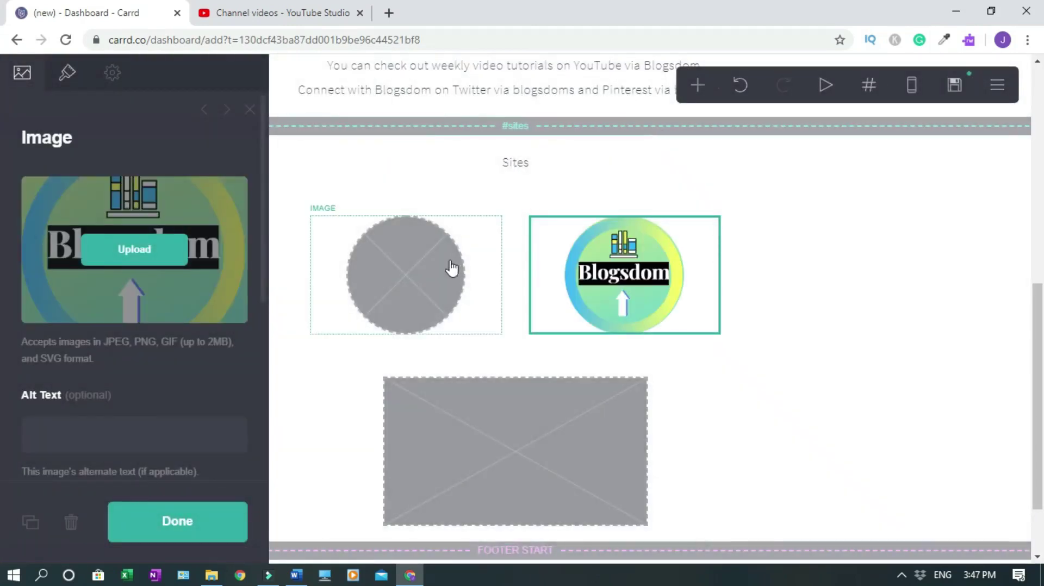
Upload youtube image.jpg into the left column image, expanding the crop to the full image.
{"action": "left_click", "coordinate": [402, 271]}
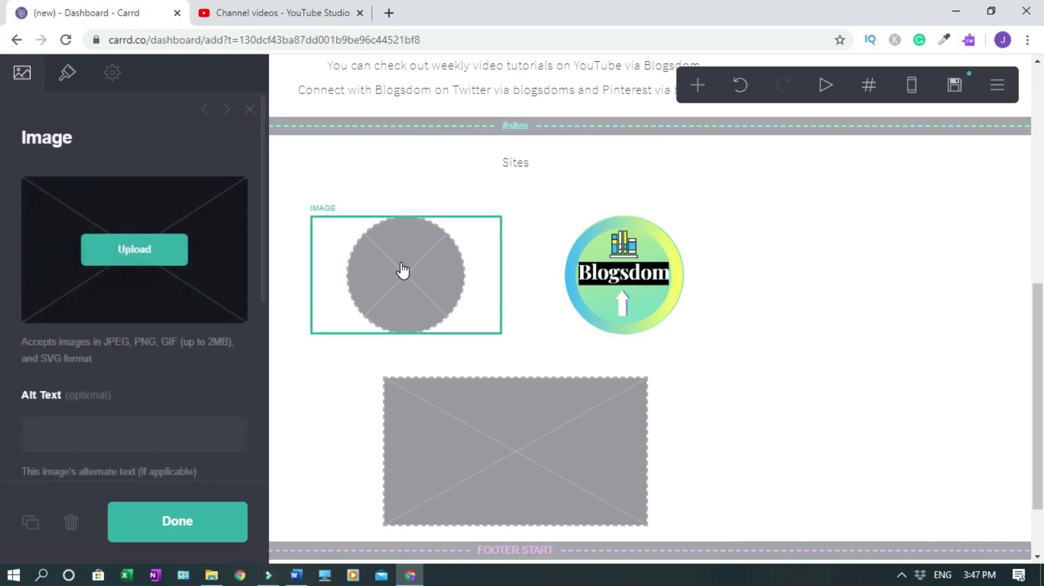
{"action": "left_click", "coordinate": [143, 252]}
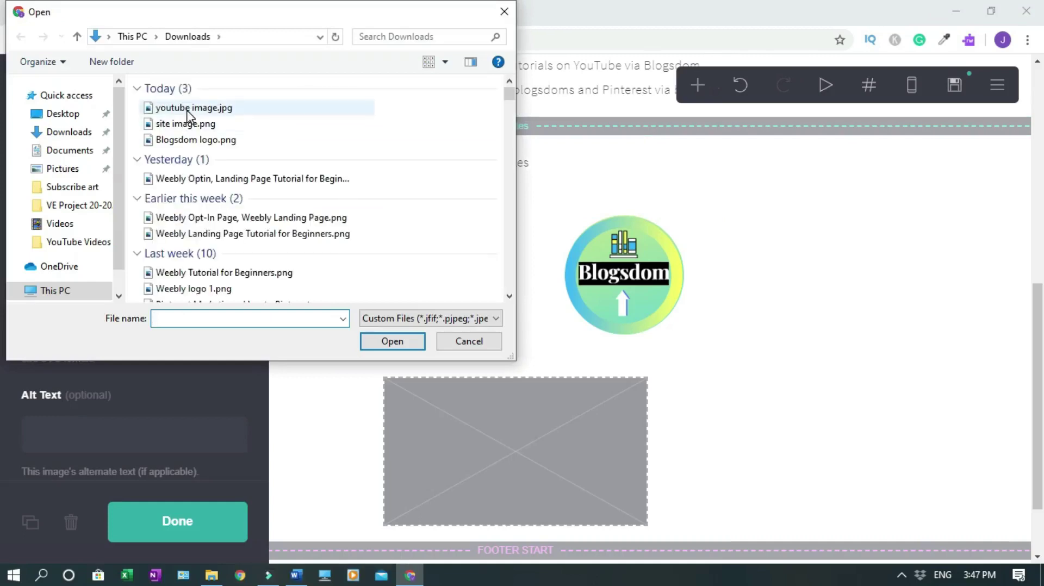
{"action": "left_click", "coordinate": [186, 111]}
{"action": "left_click", "coordinate": [385, 341]}
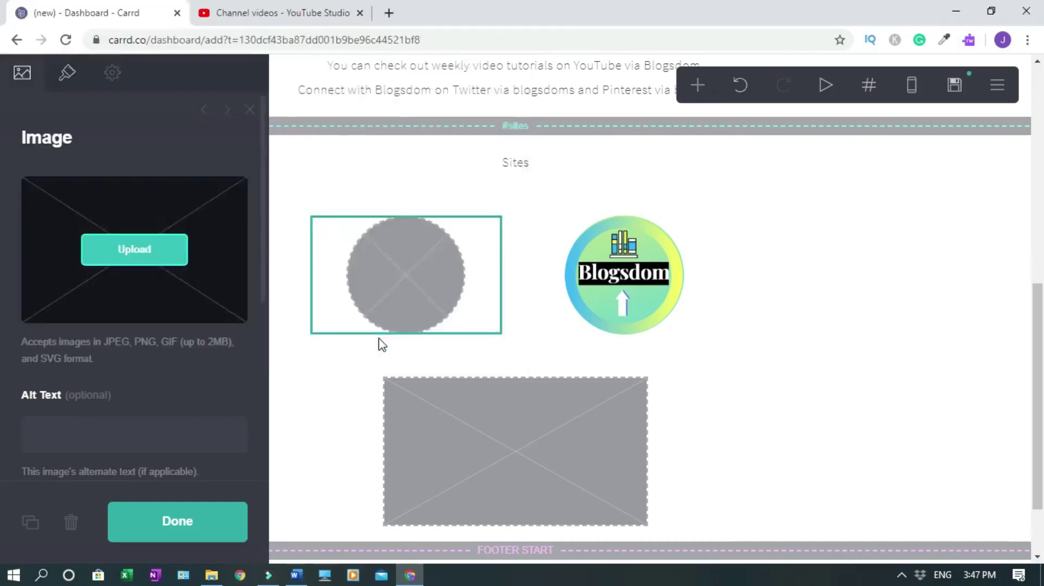
{"action": "left_click_drag", "start_coordinate": [572, 276], "coordinate": [610, 257]}
{"action": "left_click_drag", "start_coordinate": [459, 389], "coordinate": [430, 417]}
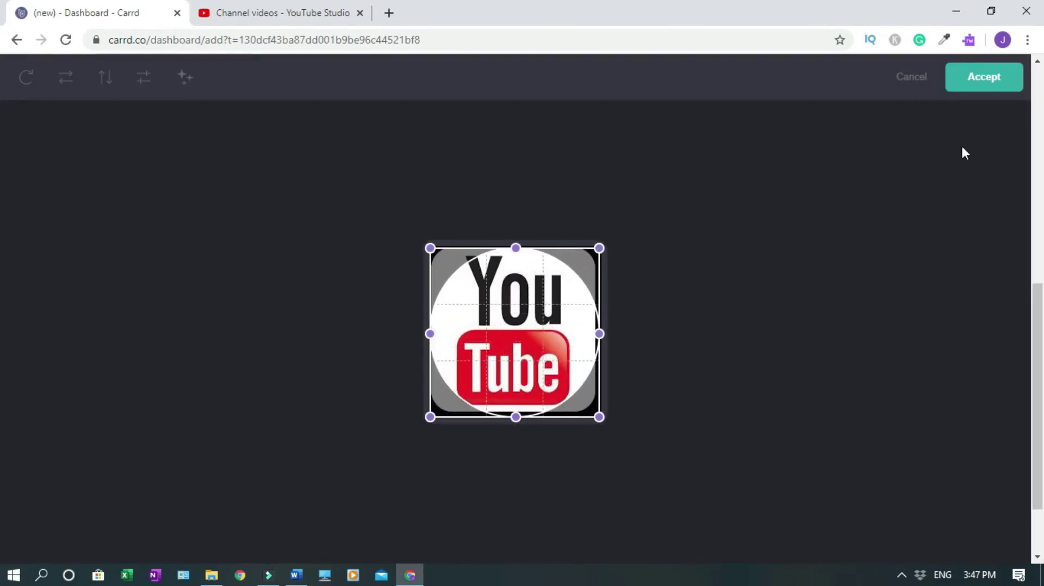
{"action": "left_click", "coordinate": [995, 96]}
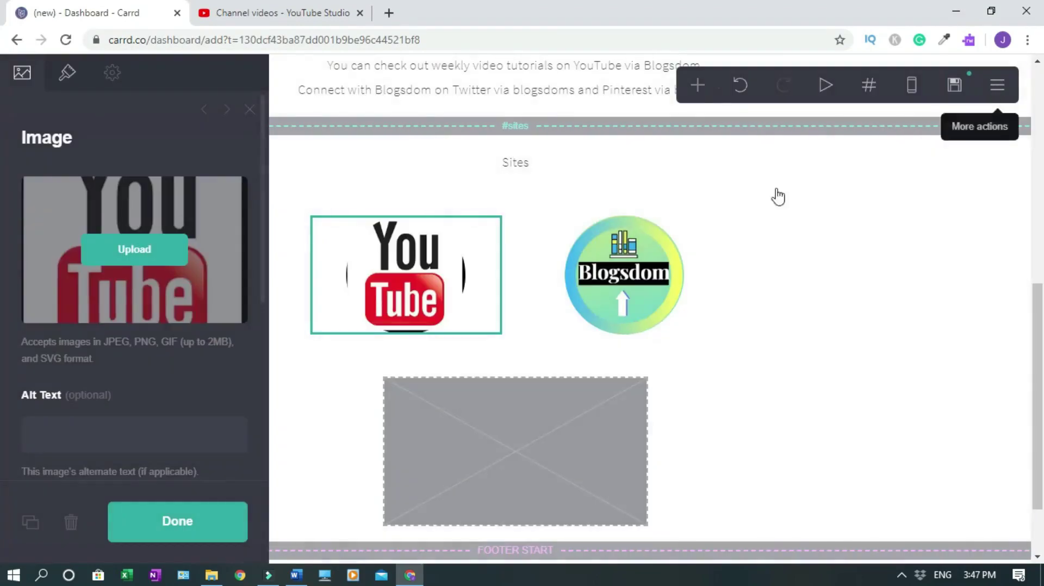
{"action": "left_click", "coordinate": [162, 519]}
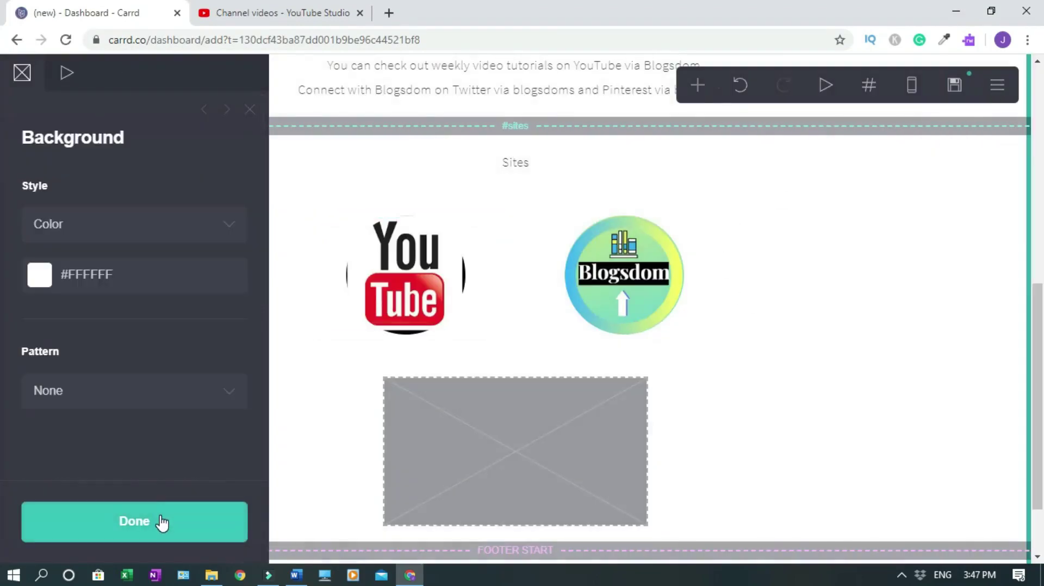
{"action": "left_click", "coordinate": [162, 522]}
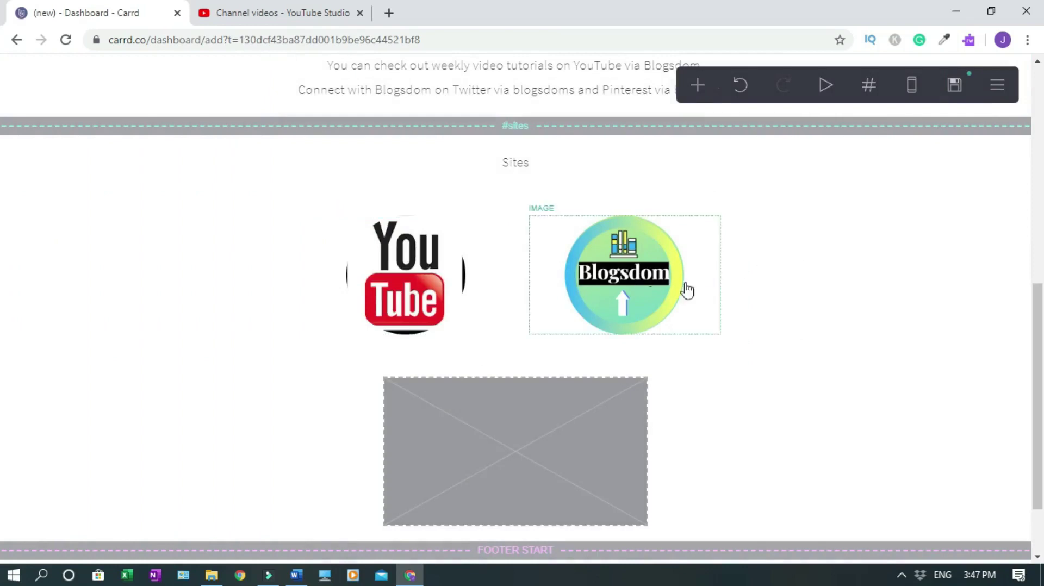
Set the video element's type to Embed and paste the YouTube video link.
{"action": "left_click", "coordinate": [496, 455]}
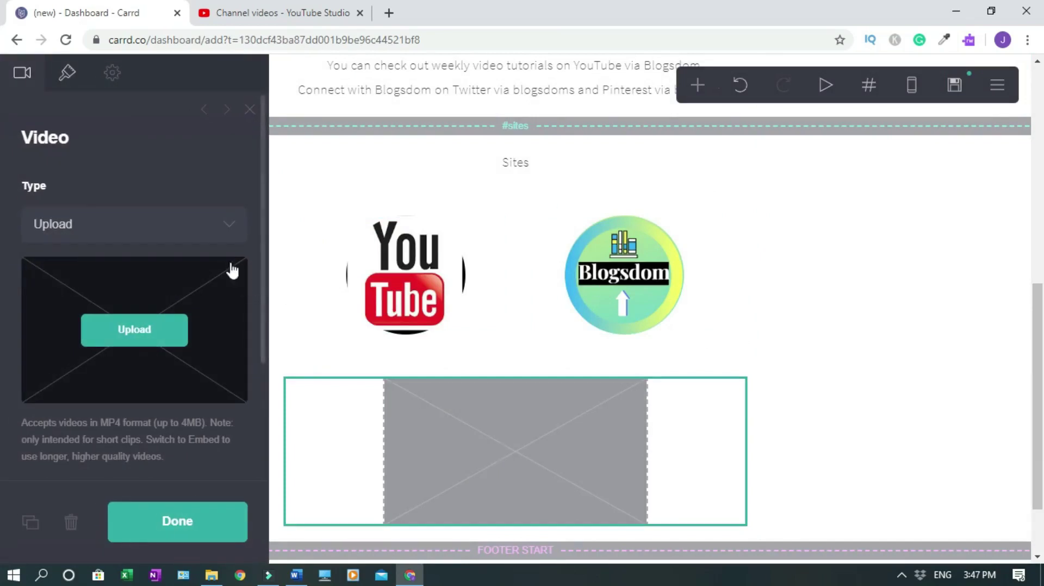
{"action": "left_click", "coordinate": [230, 224]}
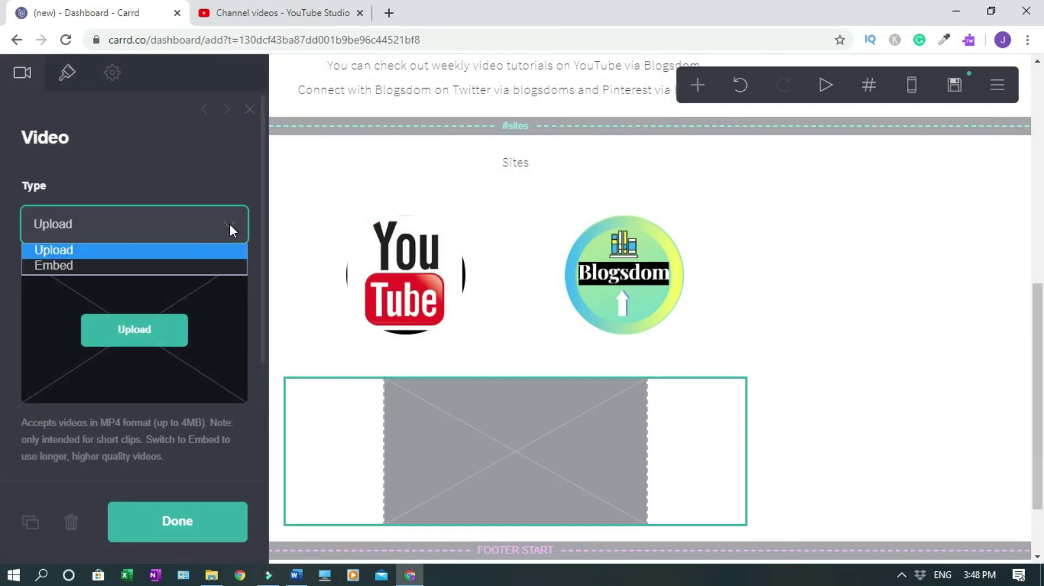
{"action": "left_click", "coordinate": [65, 266]}
{"action": "left_click", "coordinate": [74, 277]}
{"action": "type", "text": "https://youtu.be/zy-mXbqP4JQ"}
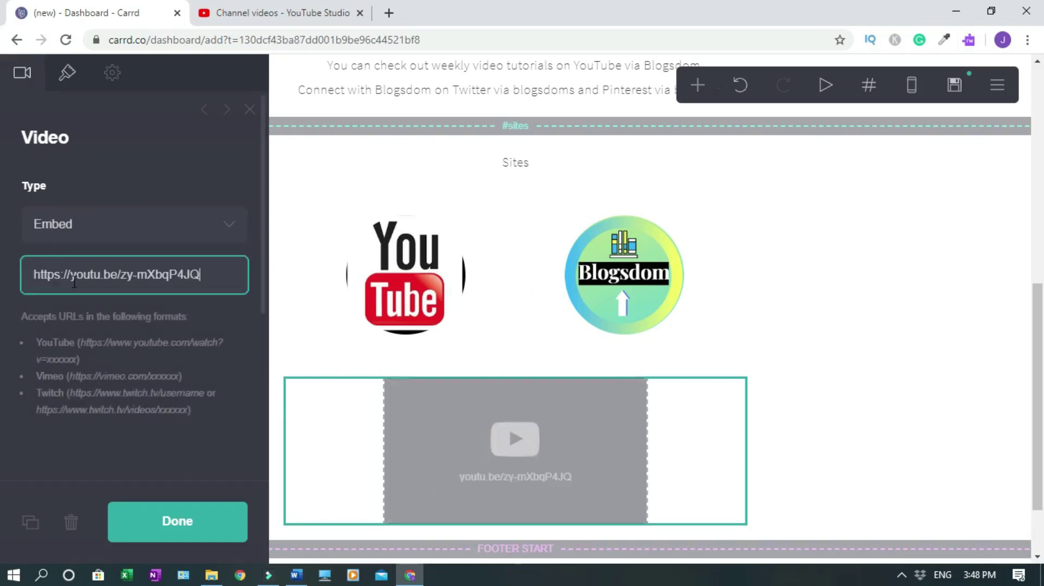
{"action": "left_click", "coordinate": [200, 523]}
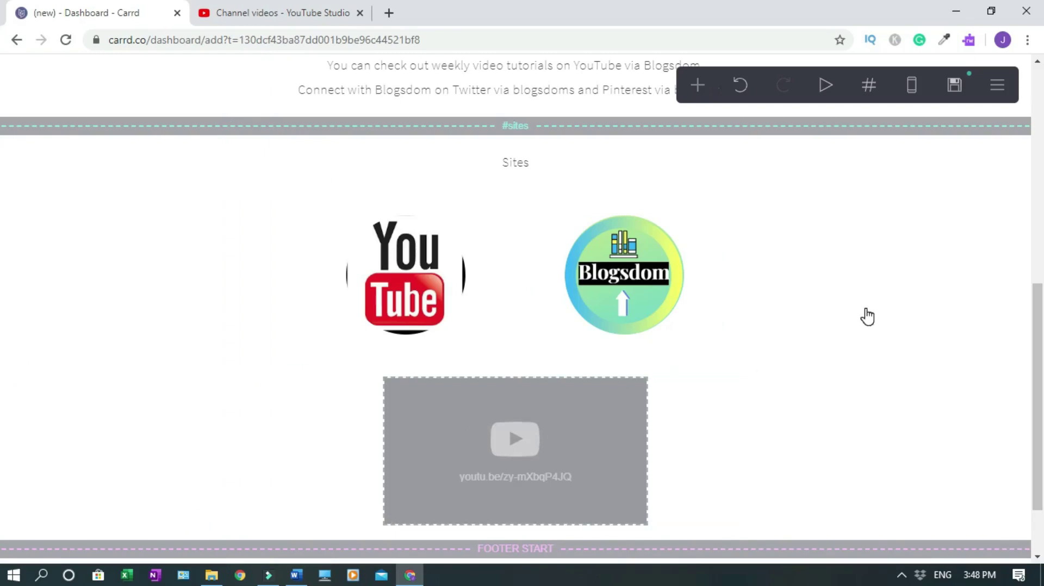
{"action": "scroll", "coordinate": [695, 286], "scroll_direction": "down", "scroll_amount": 1}
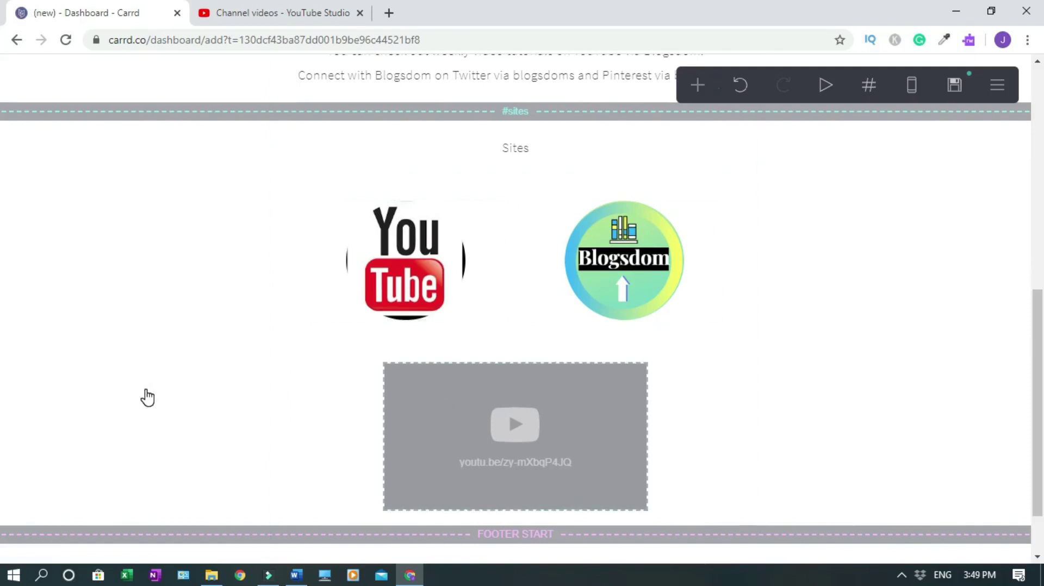
{"action": "left_click", "coordinate": [387, 255]}
{"action": "scroll", "coordinate": [109, 326], "scroll_direction": "down", "scroll_amount": 5}
{"action": "left_click", "coordinate": [86, 291]}
{"action": "type", "text": "https://blogsdom.com/"}
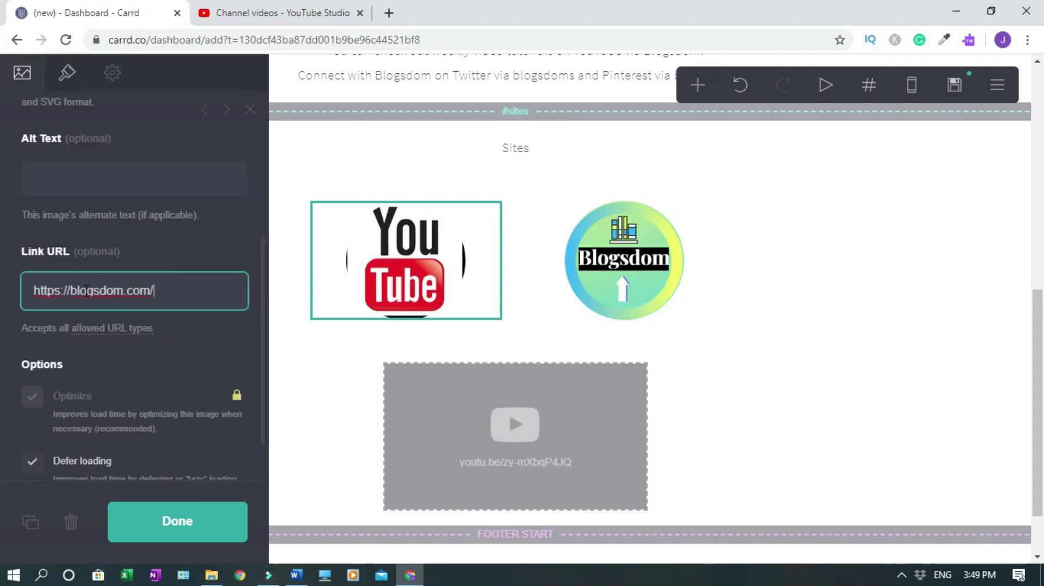
{"action": "type", "text": "youtube"}
{"action": "left_click", "coordinate": [177, 523]}
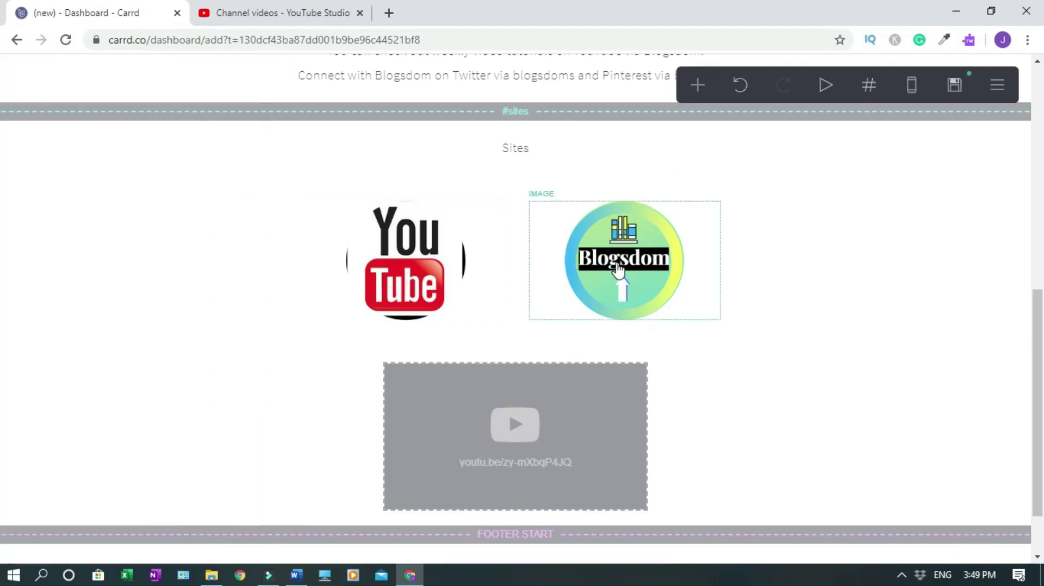
{"action": "left_click", "coordinate": [618, 269]}
{"action": "left_click", "coordinate": [76, 296]}
{"action": "type", "text": "h"}
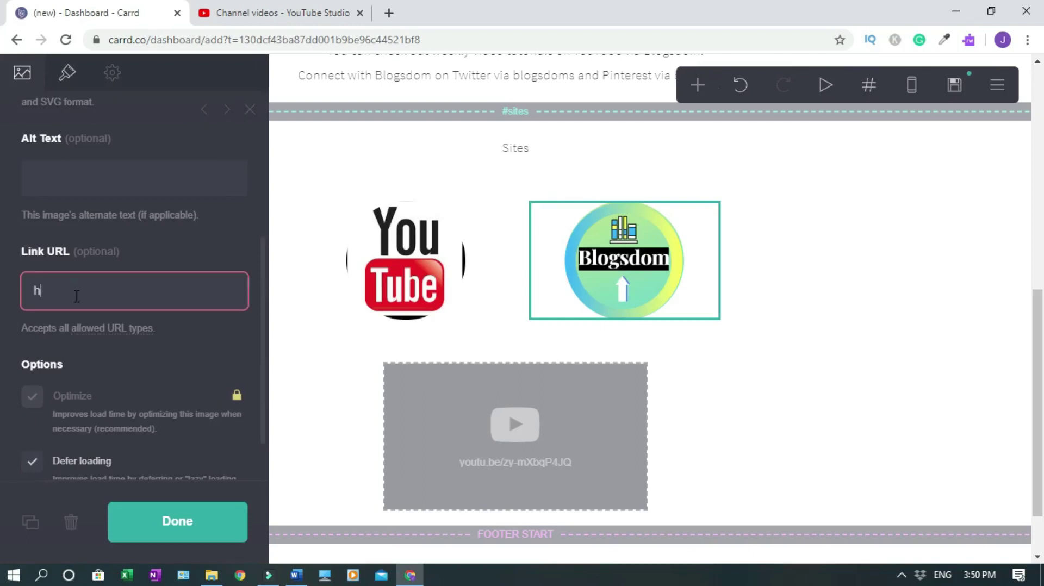
{"action": "type", "text": "ttps://blogsdom.com"}
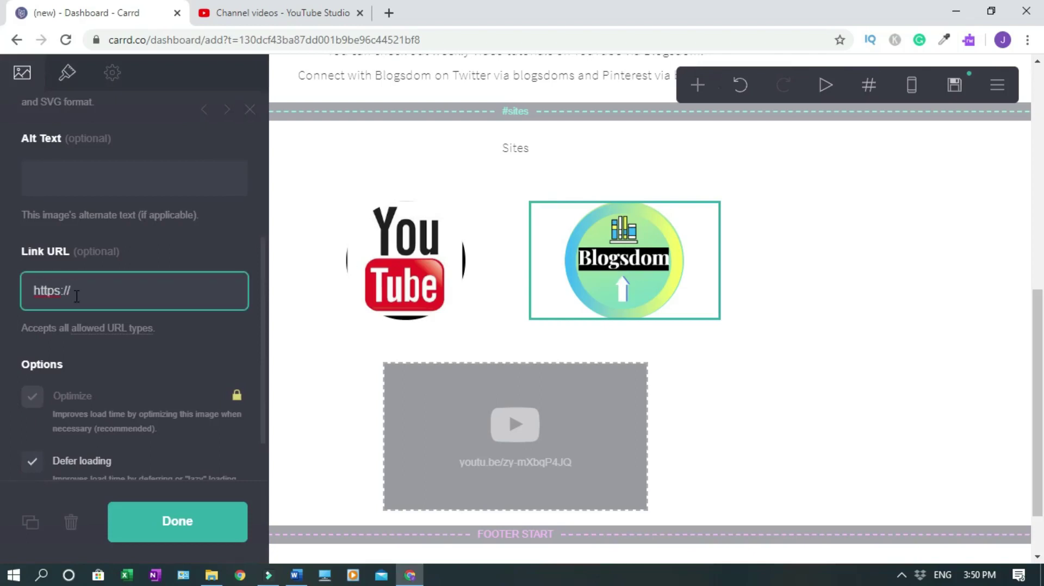
{"action": "left_click", "coordinate": [181, 531]}
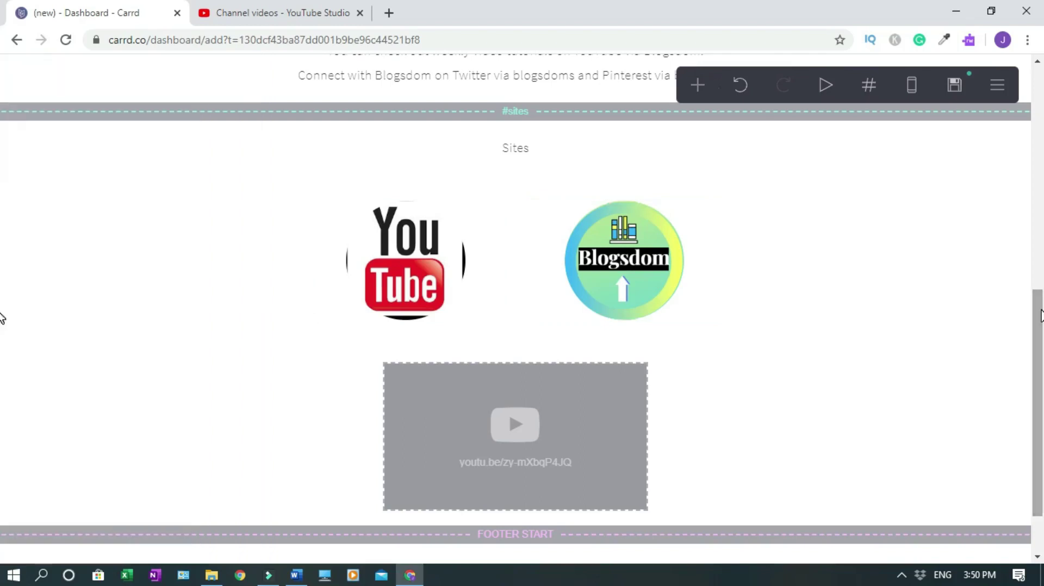
{"action": "scroll", "coordinate": [2, 348], "scroll_direction": "down", "scroll_amount": 2}
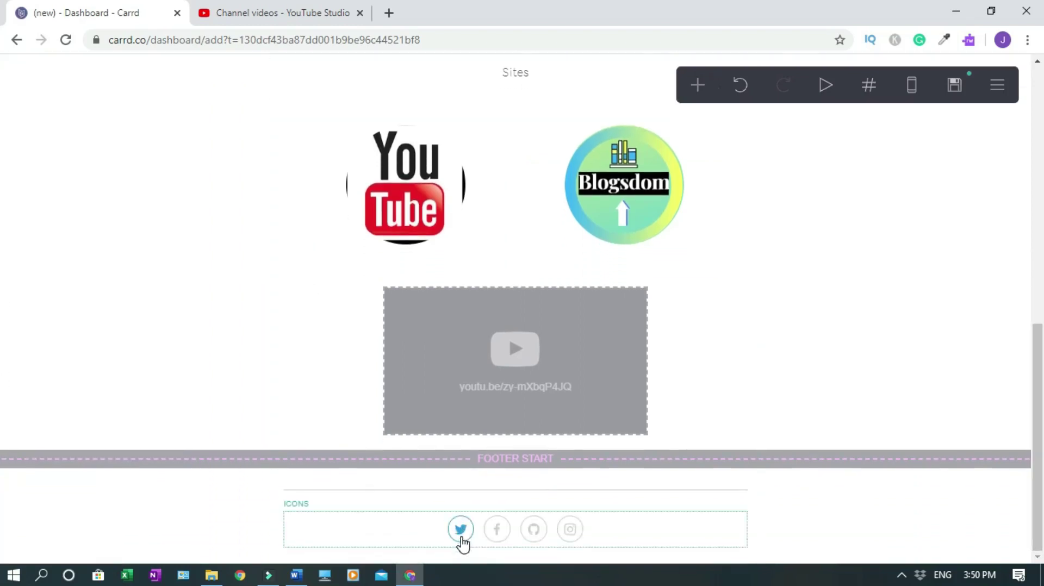
Delete the GitHub footer icon and point the Twitter icon to twitter.com/blogsdoms.
{"action": "left_click", "coordinate": [622, 538]}
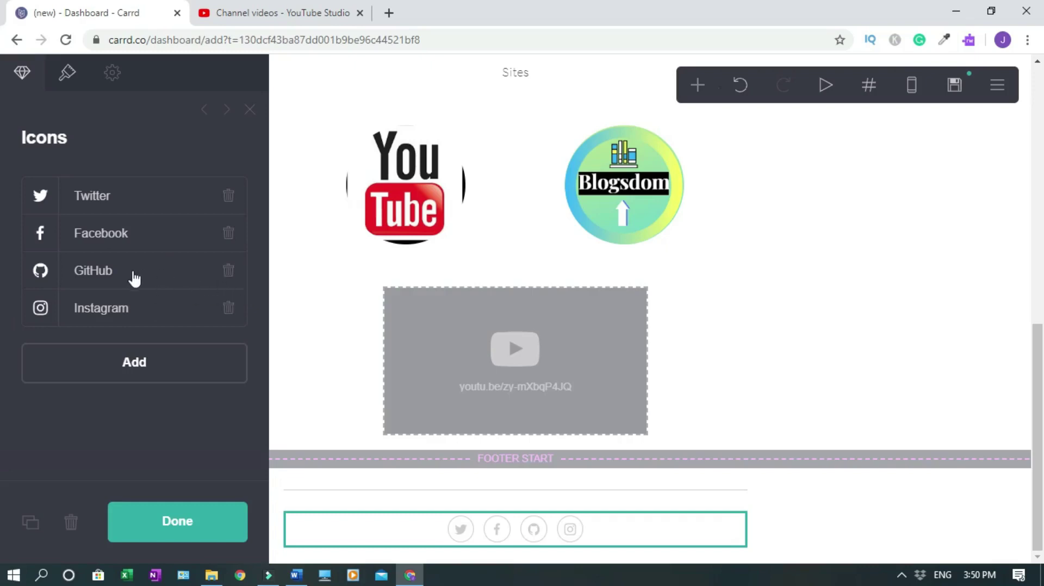
{"action": "left_click", "coordinate": [228, 270]}
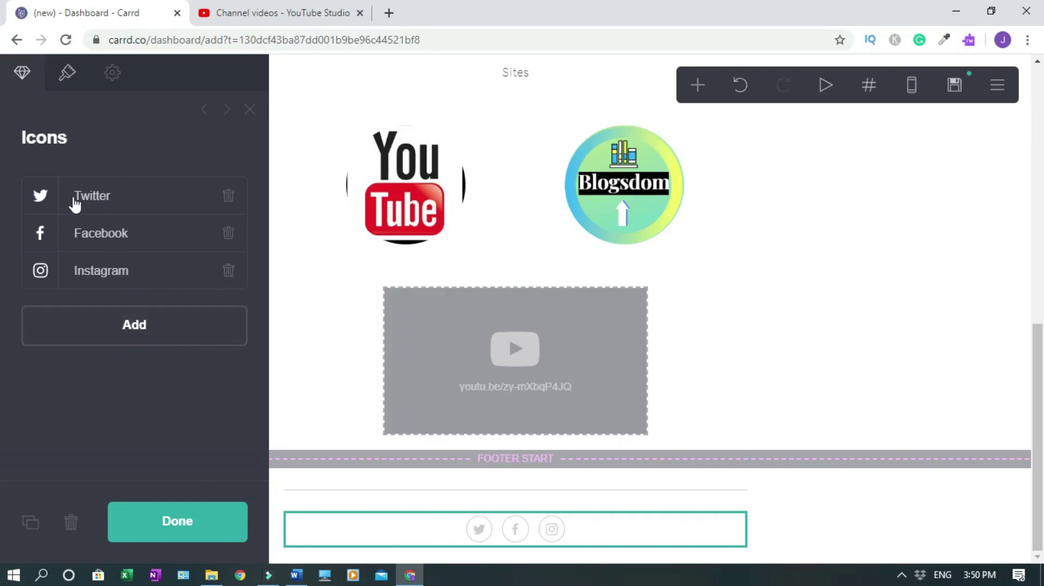
{"action": "left_click", "coordinate": [96, 204]}
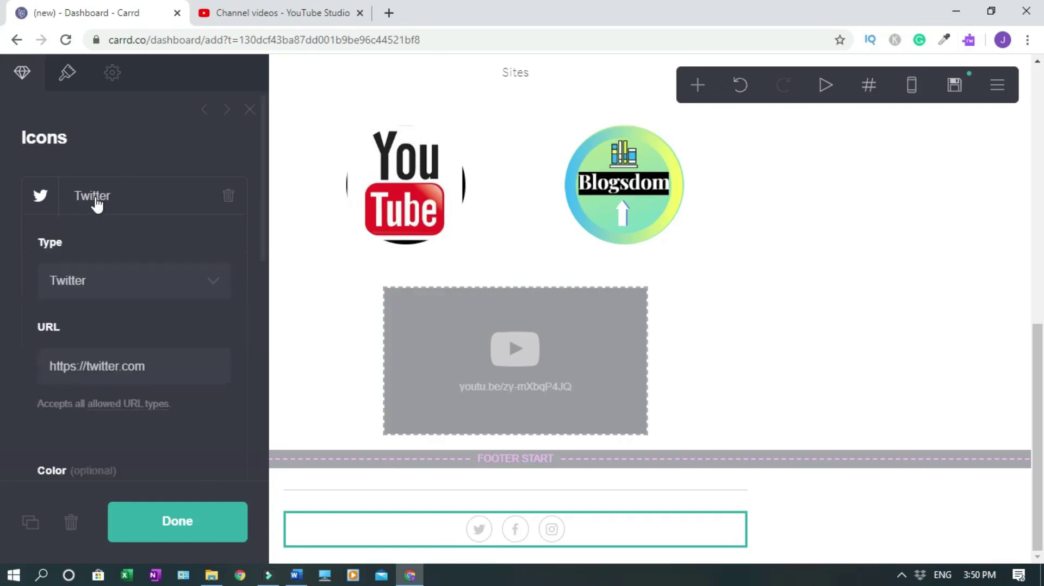
{"action": "left_click", "coordinate": [156, 371]}
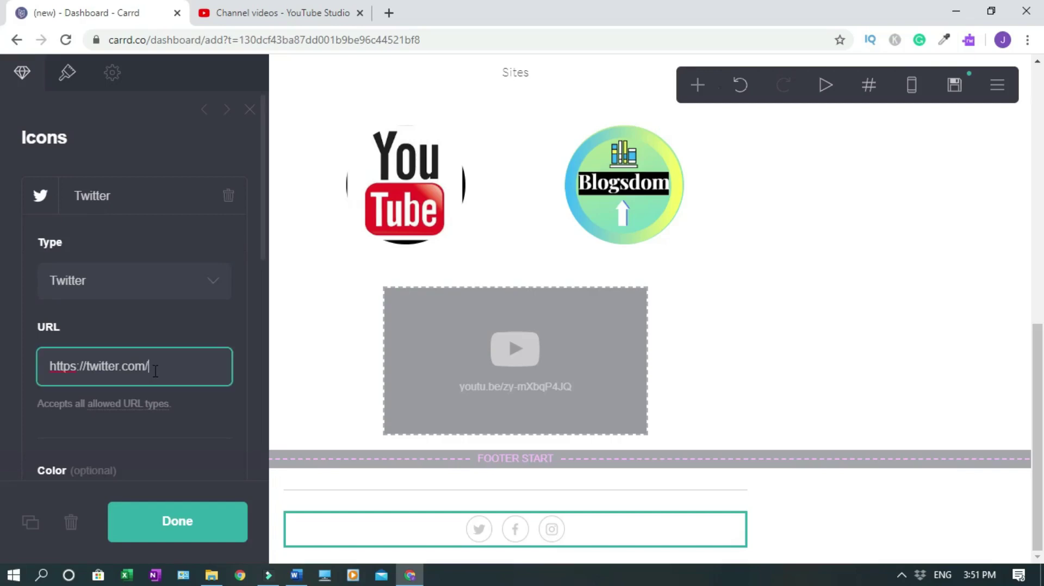
{"action": "type", "text": "/blogsdoms"}
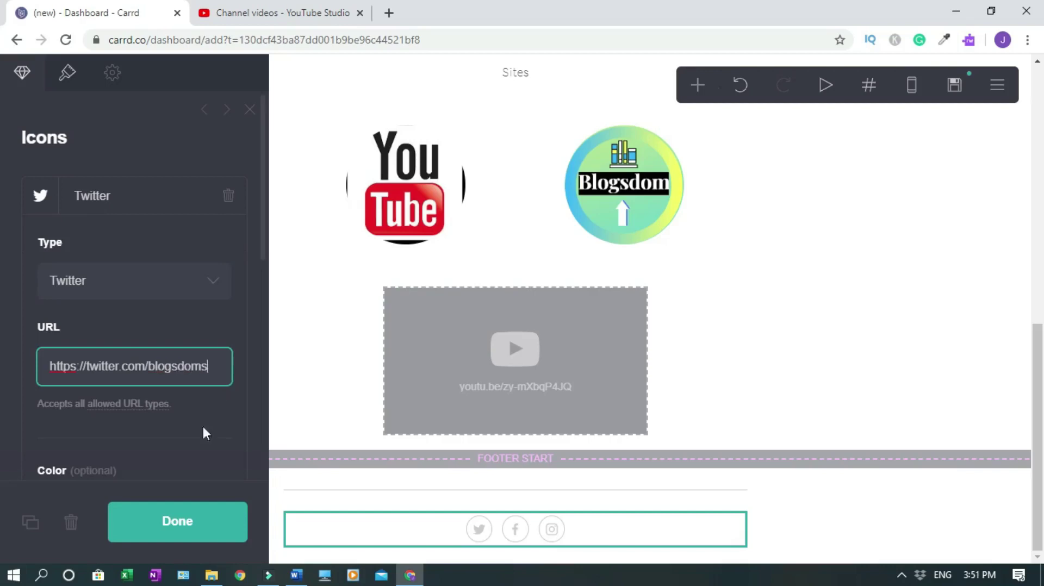
{"action": "left_click", "coordinate": [175, 538]}
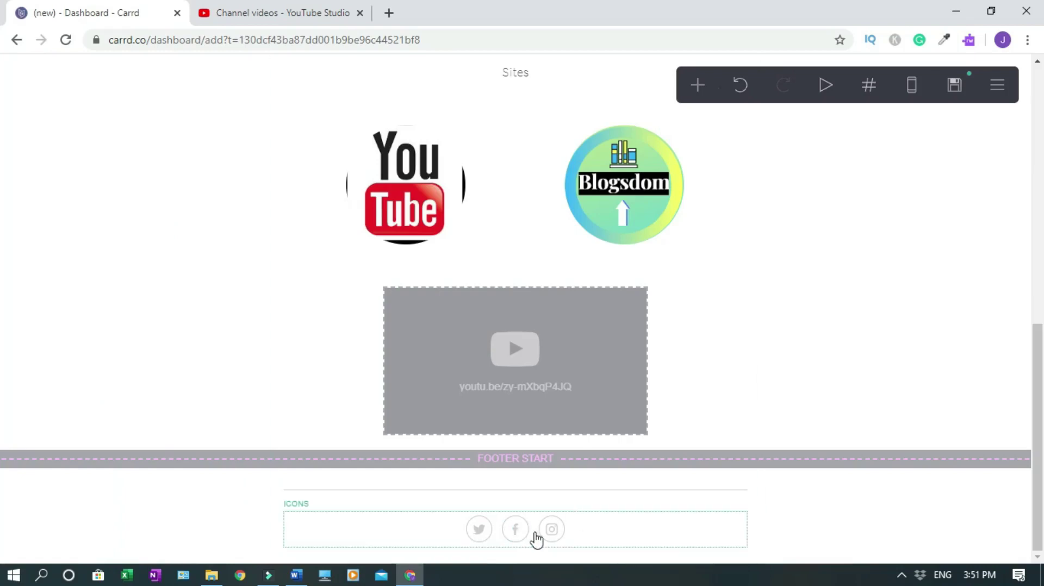
Set the footer icons' colour to dark blue #253D94.
{"action": "left_click", "coordinate": [630, 534]}
{"action": "scroll", "coordinate": [85, 336], "scroll_direction": "down", "scroll_amount": 3}
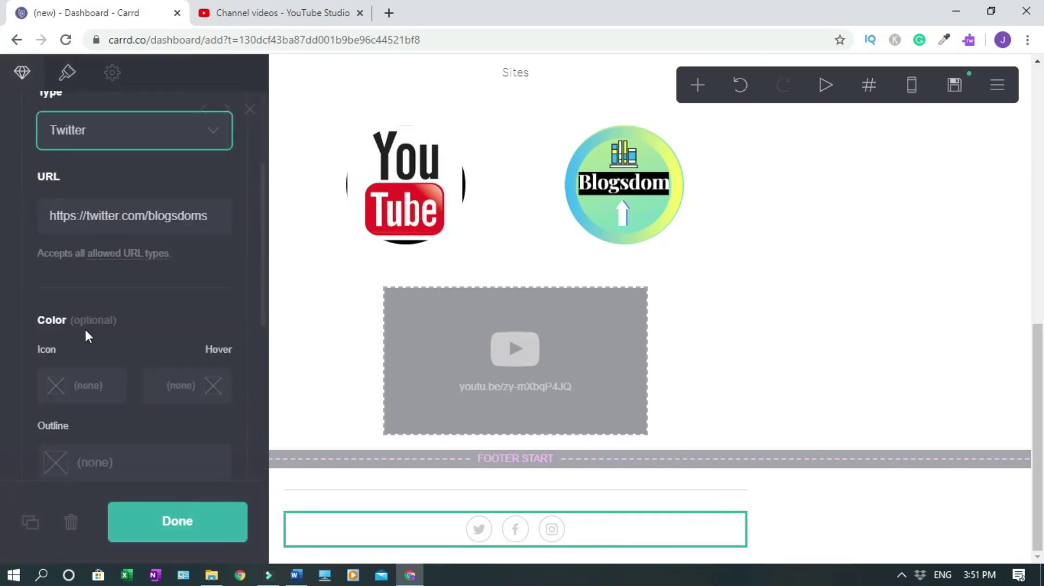
{"action": "left_click", "coordinate": [87, 388]}
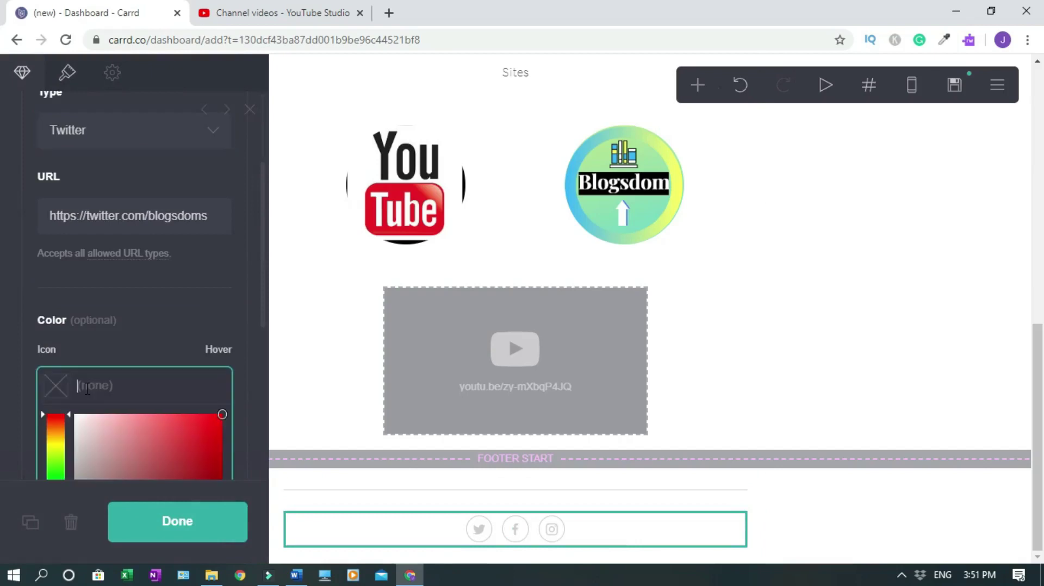
{"action": "scroll", "coordinate": [263, 327], "scroll_direction": "down", "scroll_amount": 5}
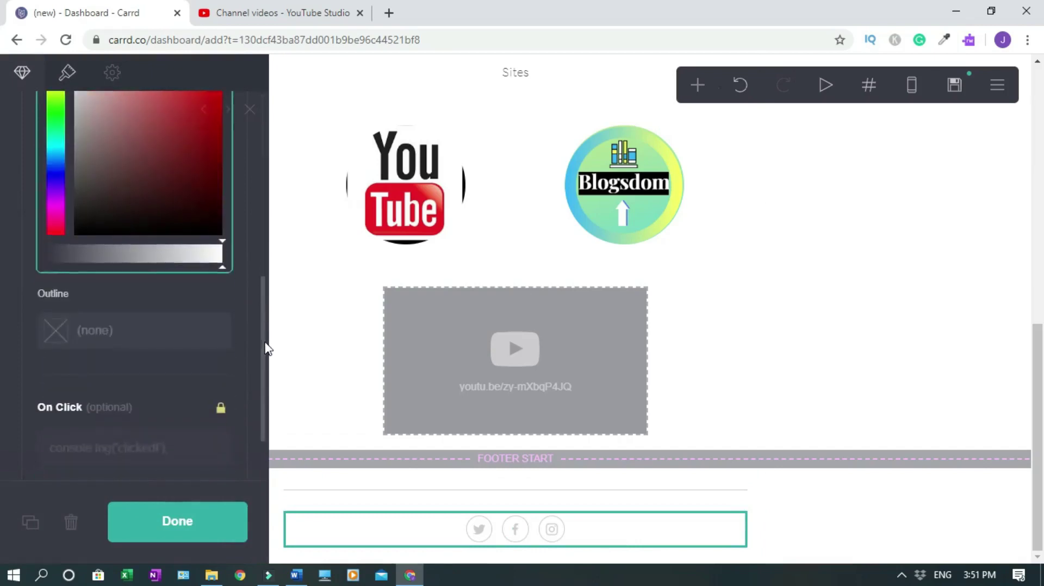
{"action": "scroll", "coordinate": [255, 302], "scroll_direction": "up", "scroll_amount": 3}
{"action": "type", "text": "#253D94"}
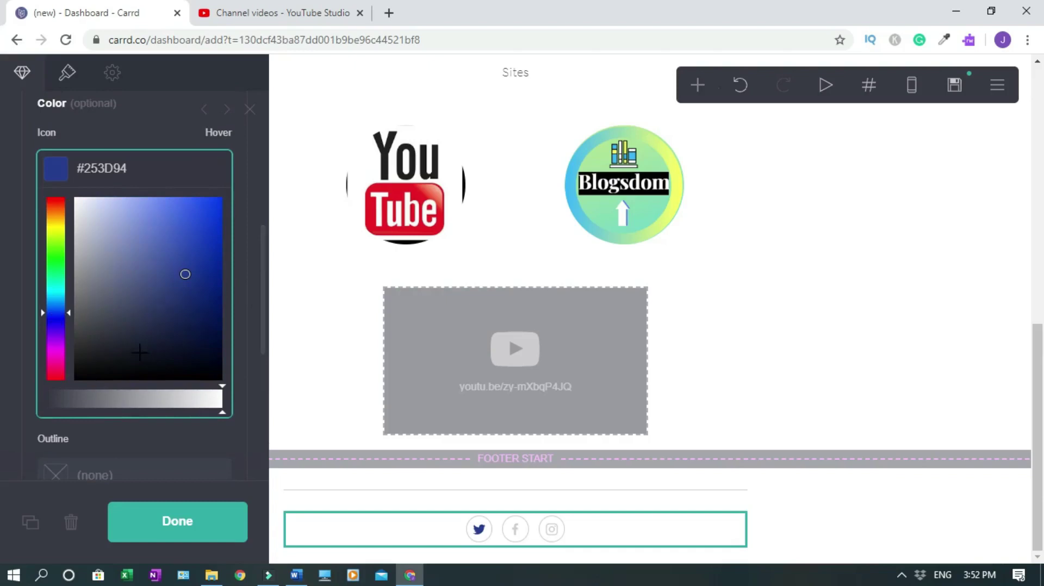
{"action": "left_click", "coordinate": [177, 523]}
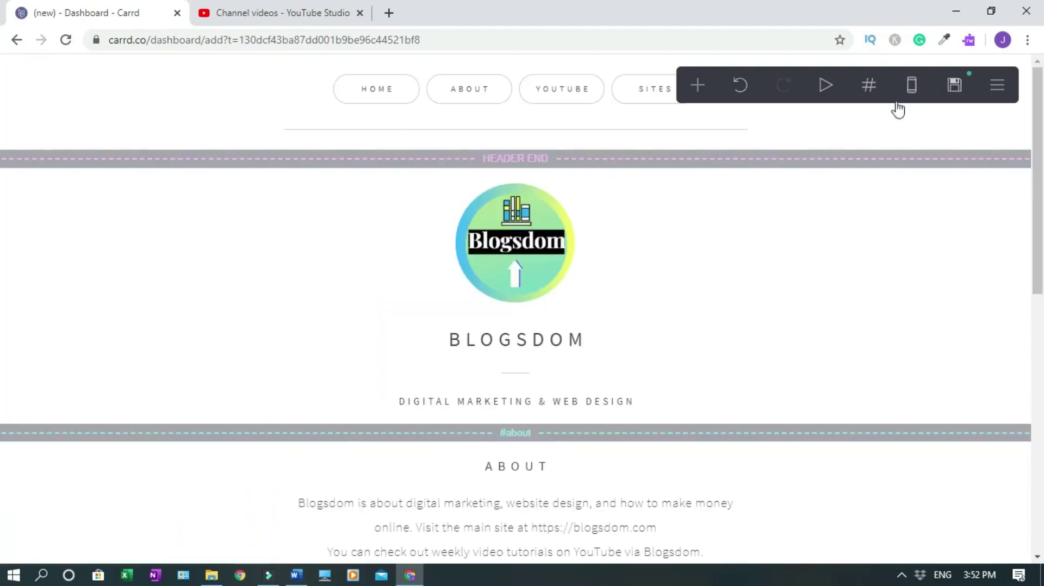
{"action": "left_click", "coordinate": [911, 87]}
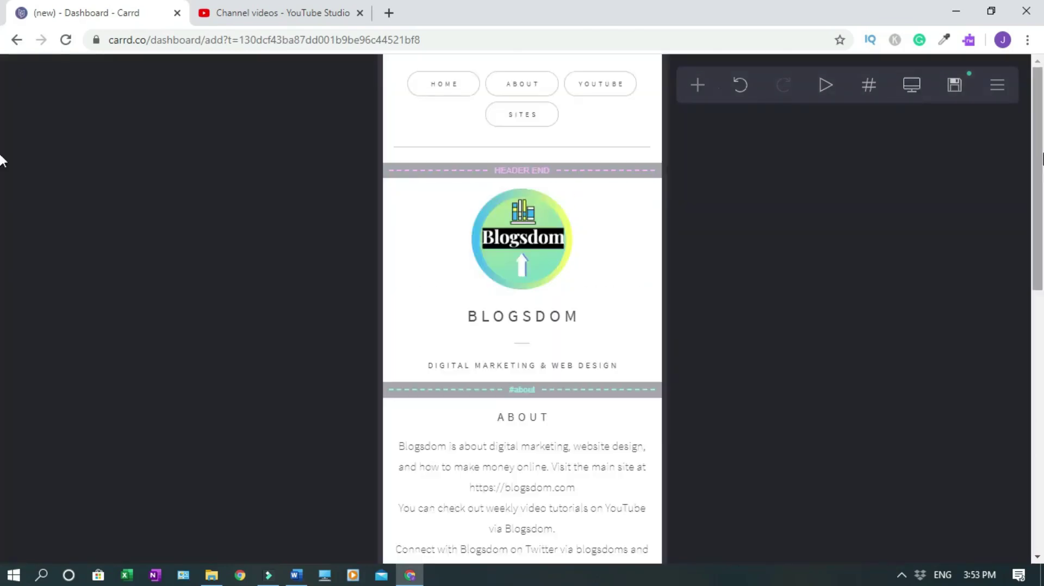
{"action": "scroll", "coordinate": [1, 221], "scroll_direction": "down", "scroll_amount": 5}
{"action": "scroll", "coordinate": [1, 293], "scroll_direction": "down", "scroll_amount": 5}
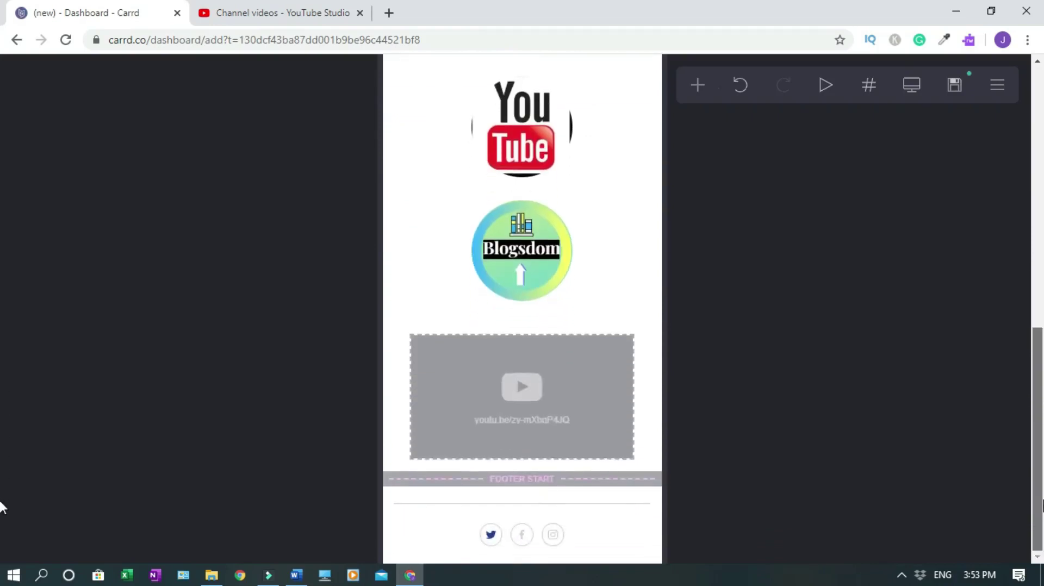
{"action": "left_click", "coordinate": [912, 86]}
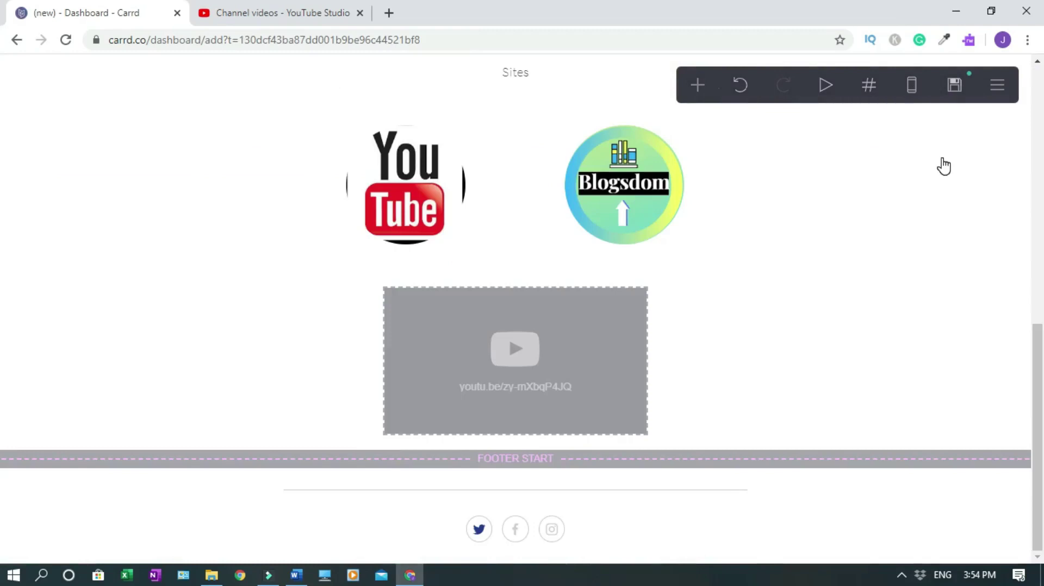
In publish settings, title the site 'Blogsdom' with description 'Digital Marketing & Website Design'.
{"action": "left_click", "coordinate": [951, 97]}
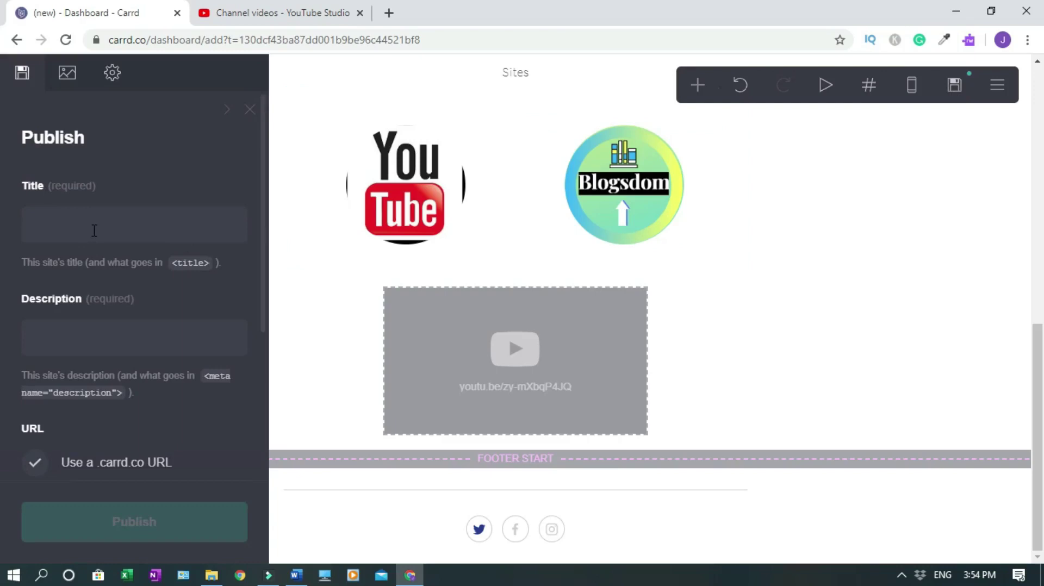
{"action": "left_click", "coordinate": [94, 231]}
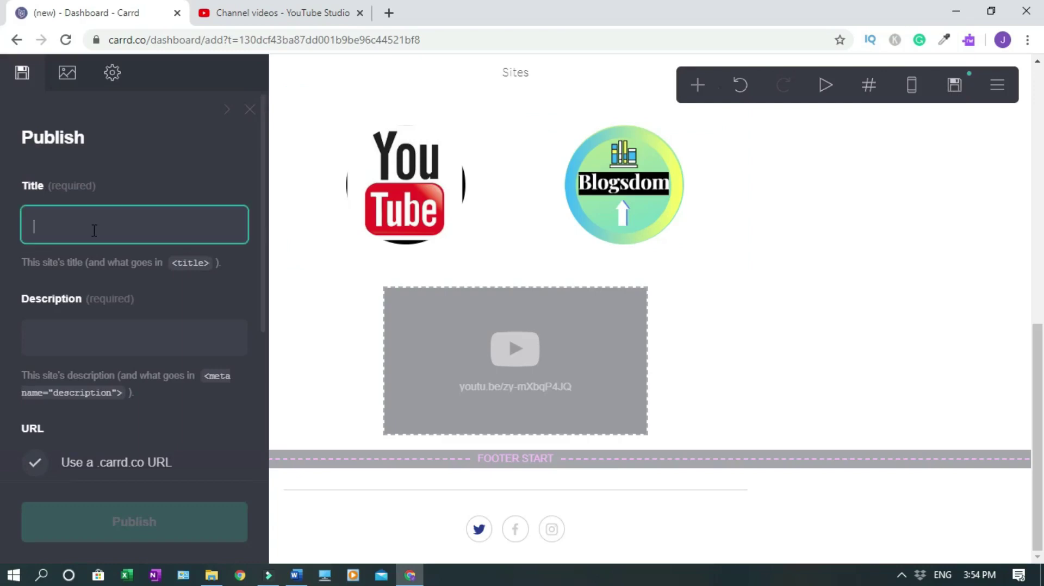
{"action": "type", "text": "Blogsdom"}
{"action": "left_click", "coordinate": [86, 341]}
{"action": "type", "text": "Digital Marketing "}
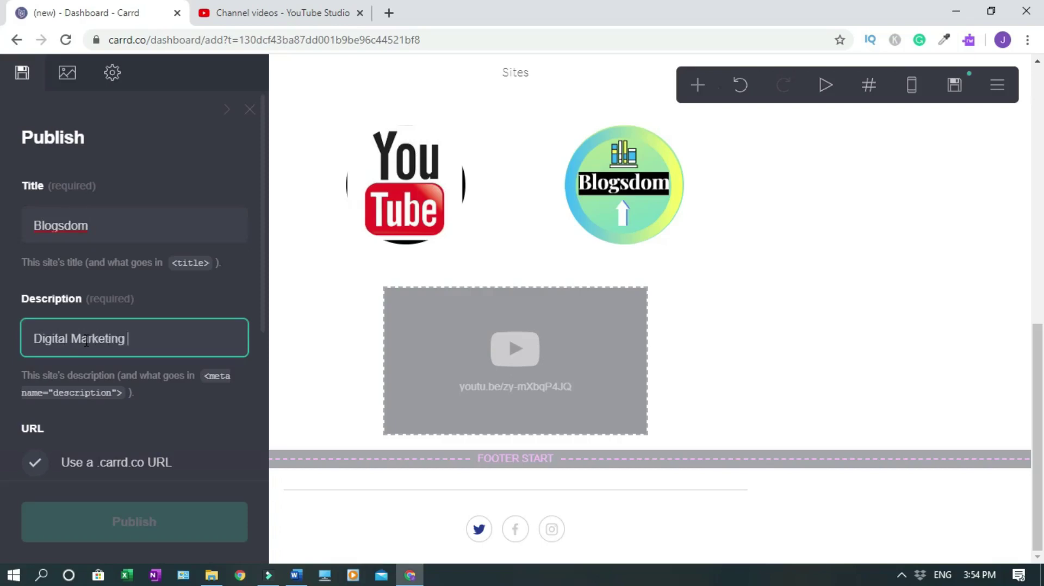
{"action": "type", "text": "& Website Desi"}
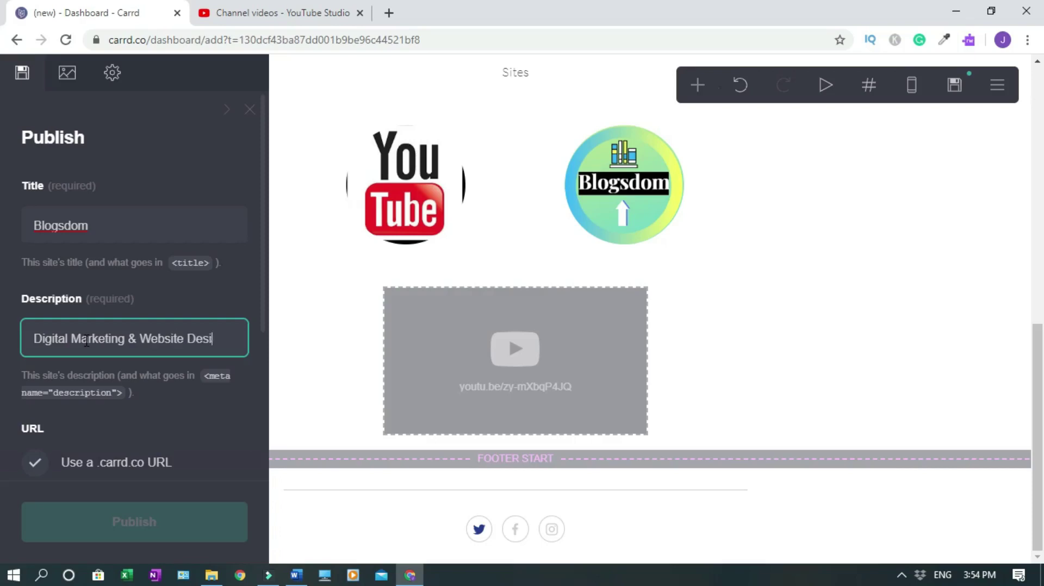
{"action": "type", "text": "gn"}
{"action": "scroll", "coordinate": [163, 326], "scroll_direction": "down", "scroll_amount": 4}
{"action": "left_click", "coordinate": [89, 374]}
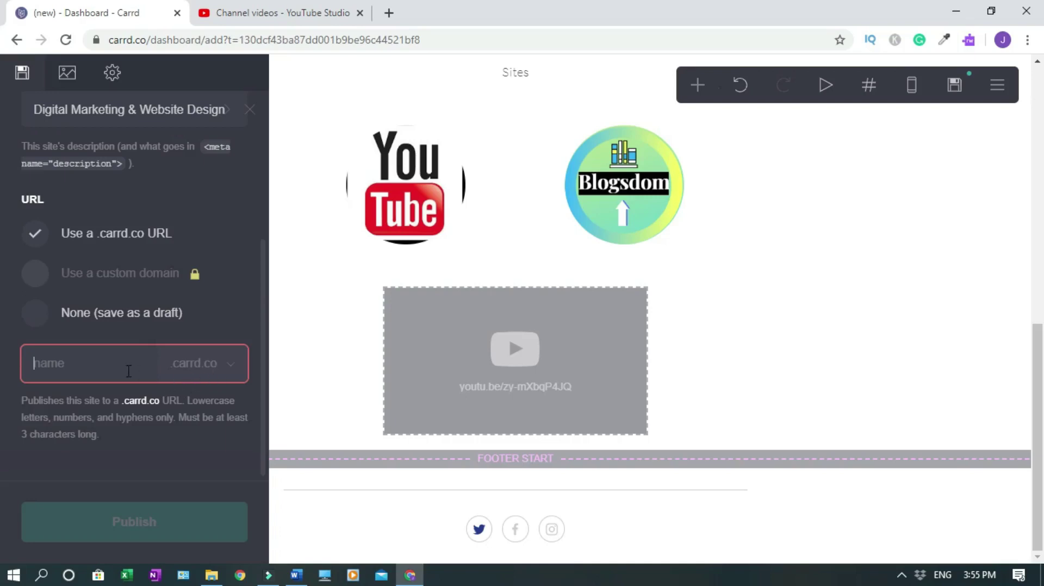
Replace the unavailable address with blogsdom and publish the site to blogsdom.carrd.co.
{"action": "scroll", "coordinate": [128, 372], "scroll_direction": "up", "scroll_amount": 4}
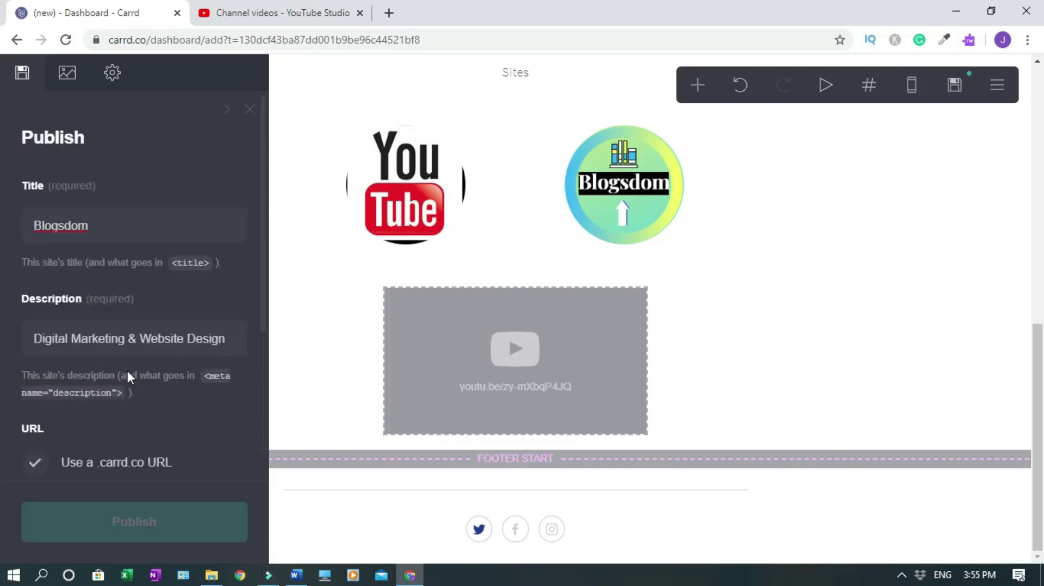
{"action": "type", "text": "b"}
{"action": "left_click_drag", "start_coordinate": [264, 288], "coordinate": [261, 427]}
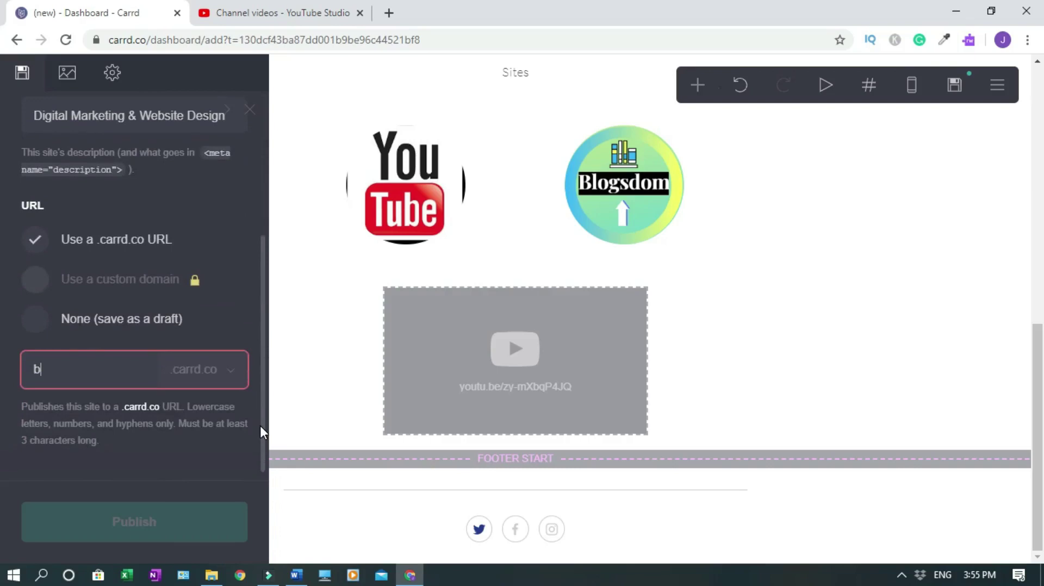
{"action": "scroll", "coordinate": [260, 428], "scroll_direction": "up", "scroll_amount": 4}
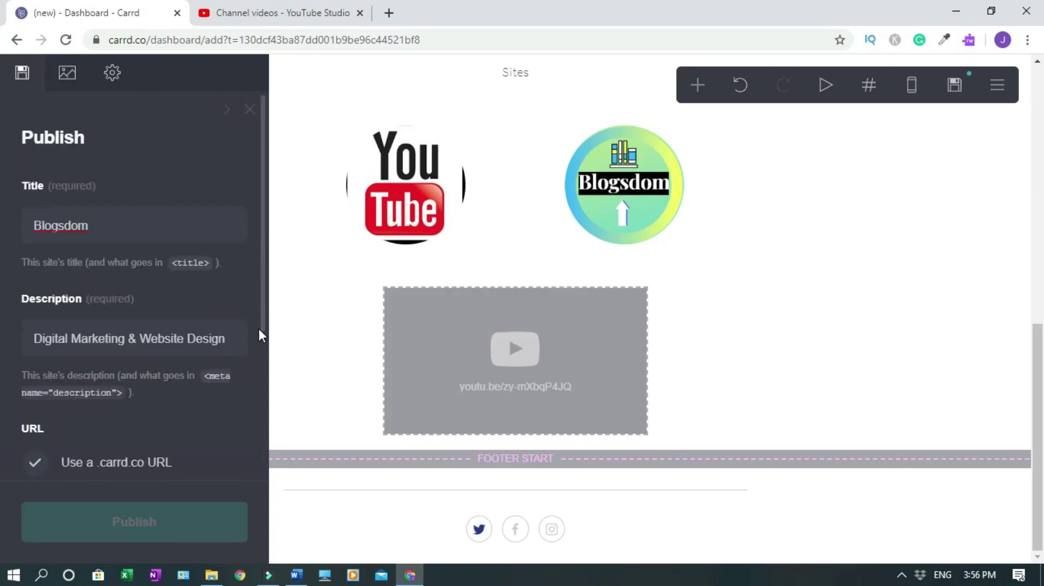
{"action": "scroll", "coordinate": [262, 326], "scroll_direction": "down", "scroll_amount": 4}
{"action": "double_click", "coordinate": [26, 352]}
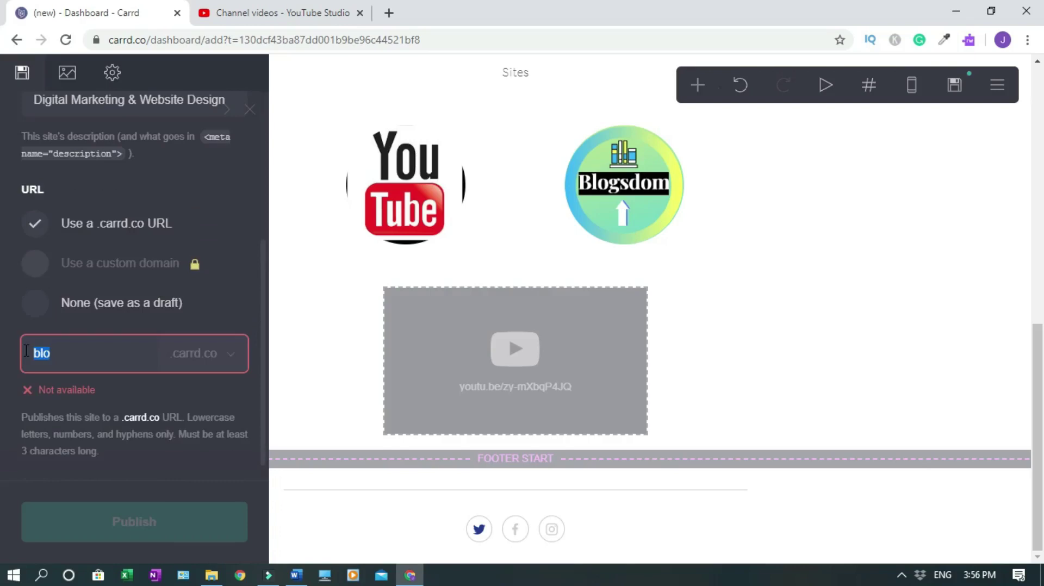
{"action": "scroll", "coordinate": [26, 351], "scroll_direction": "up", "scroll_amount": 4}
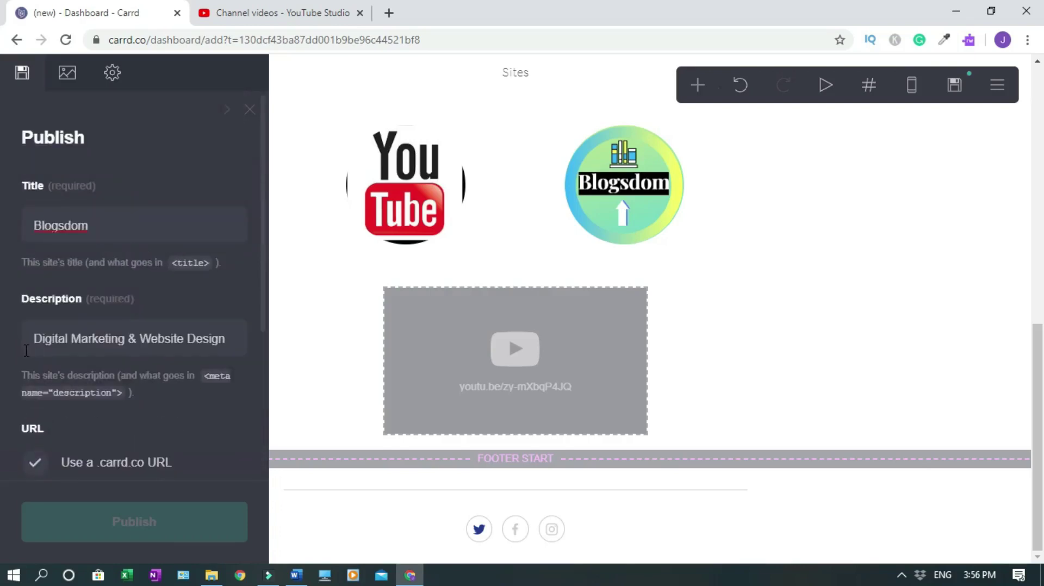
{"action": "scroll", "coordinate": [27, 353], "scroll_direction": "down", "scroll_amount": 2}
{"action": "scroll", "coordinate": [27, 352], "scroll_direction": "up", "scroll_amount": 2}
{"action": "left_click_drag", "start_coordinate": [263, 252], "coordinate": [281, 391]}
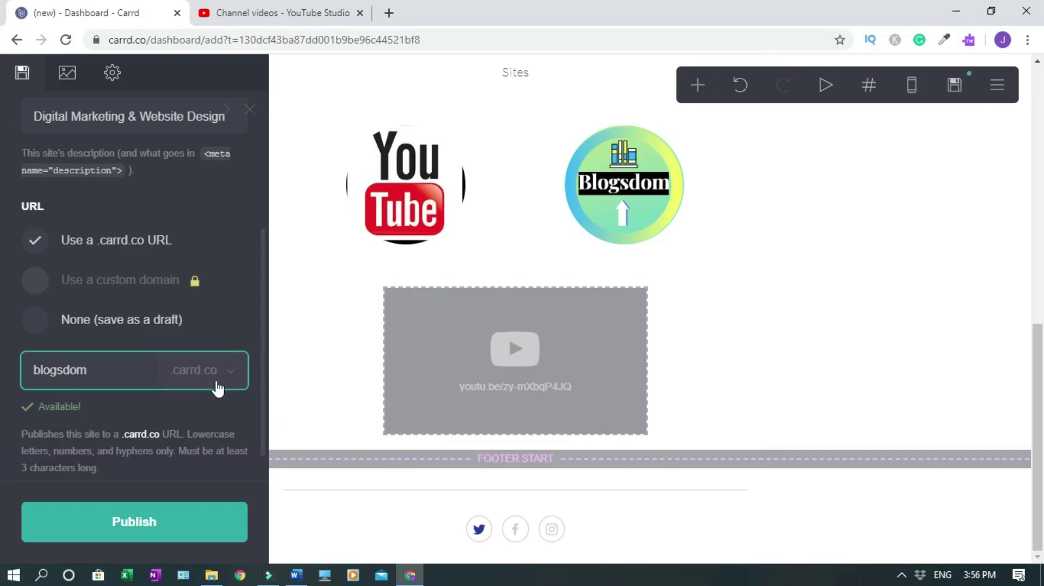
{"action": "scroll", "coordinate": [263, 370], "scroll_direction": "down", "scroll_amount": 1}
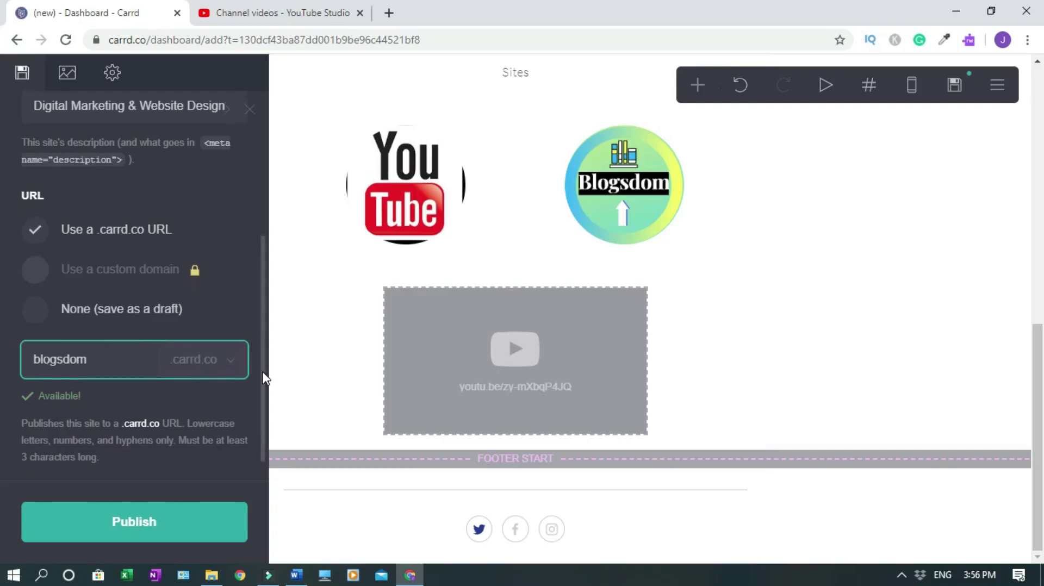
{"action": "left_click", "coordinate": [167, 525]}
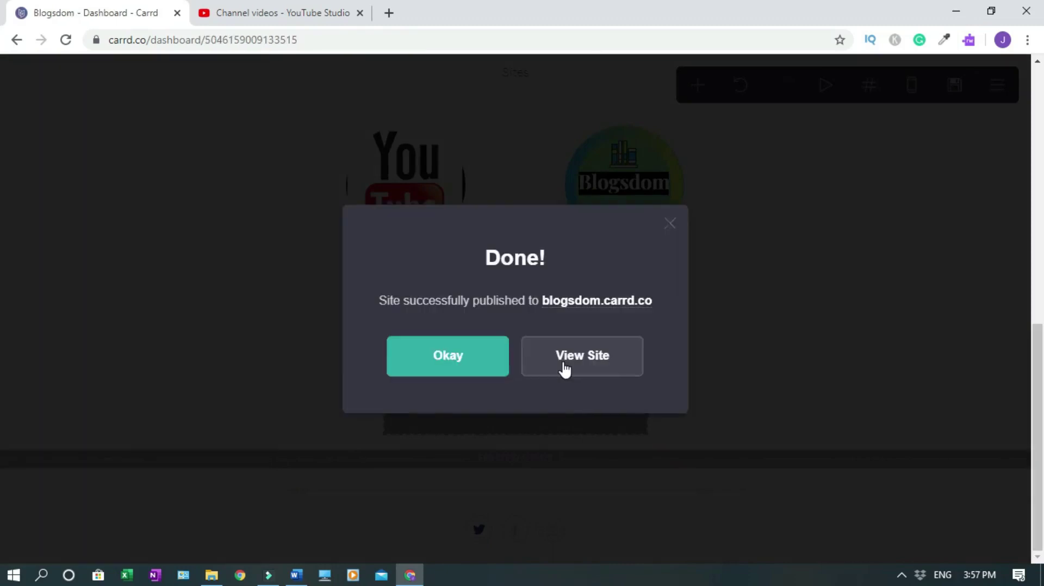
Open the live blogsdom.carrd.co site and test its About and YouTube links.
{"action": "left_click", "coordinate": [600, 363]}
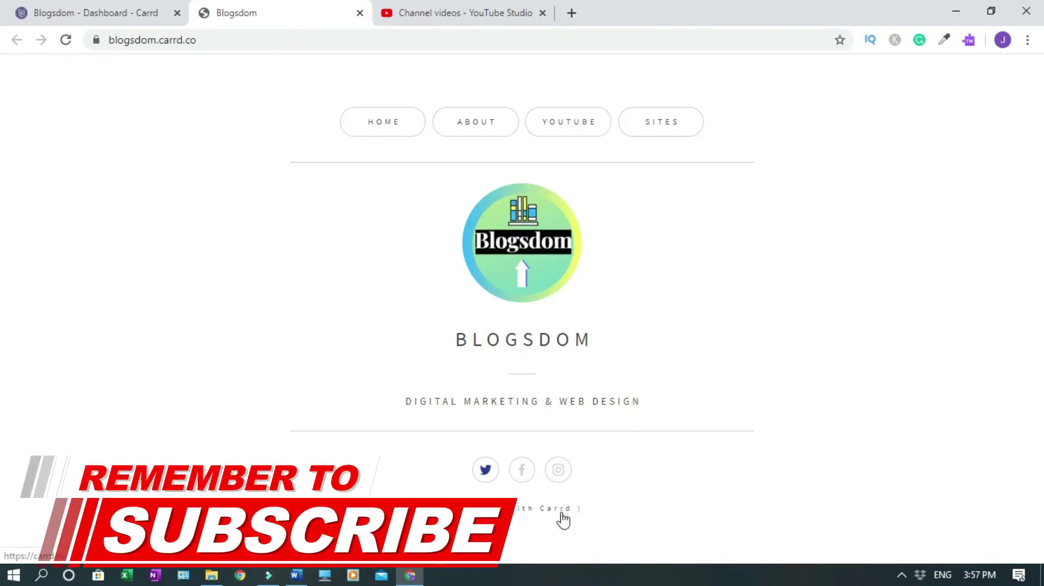
{"action": "left_click", "coordinate": [469, 124]}
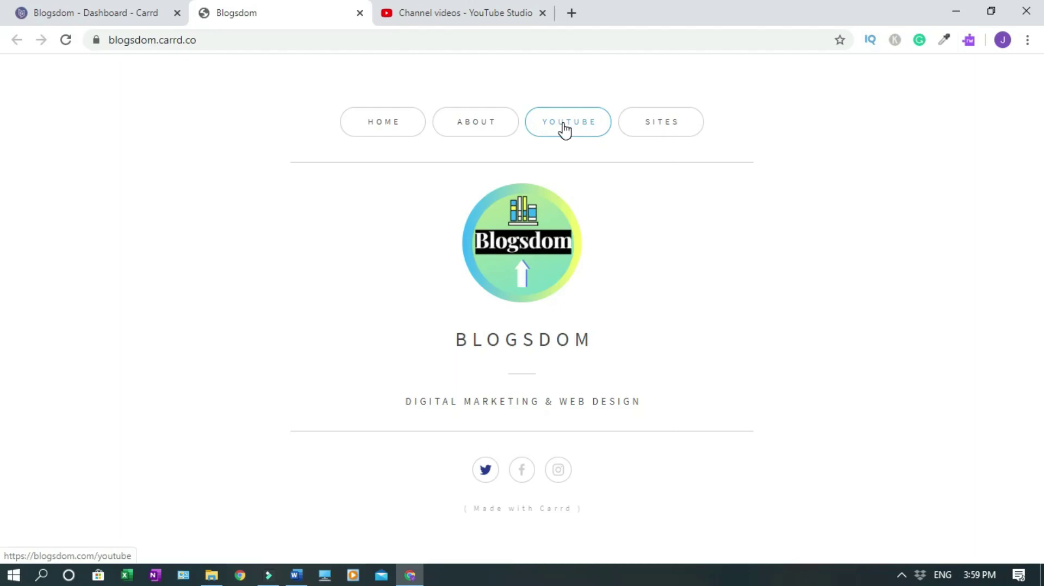
{"action": "left_click", "coordinate": [564, 129]}
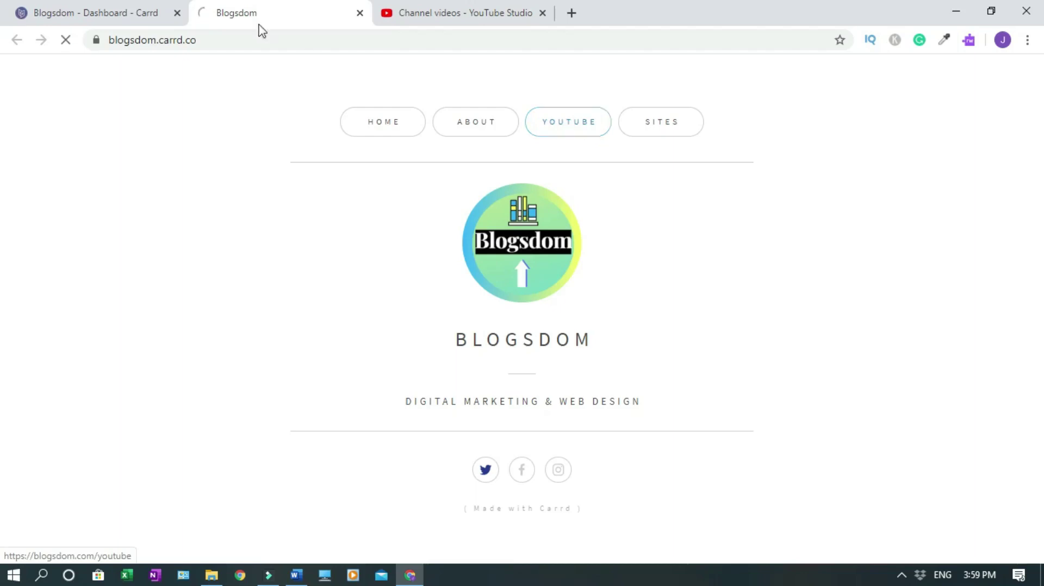
{"action": "left_click", "coordinate": [67, 41]}
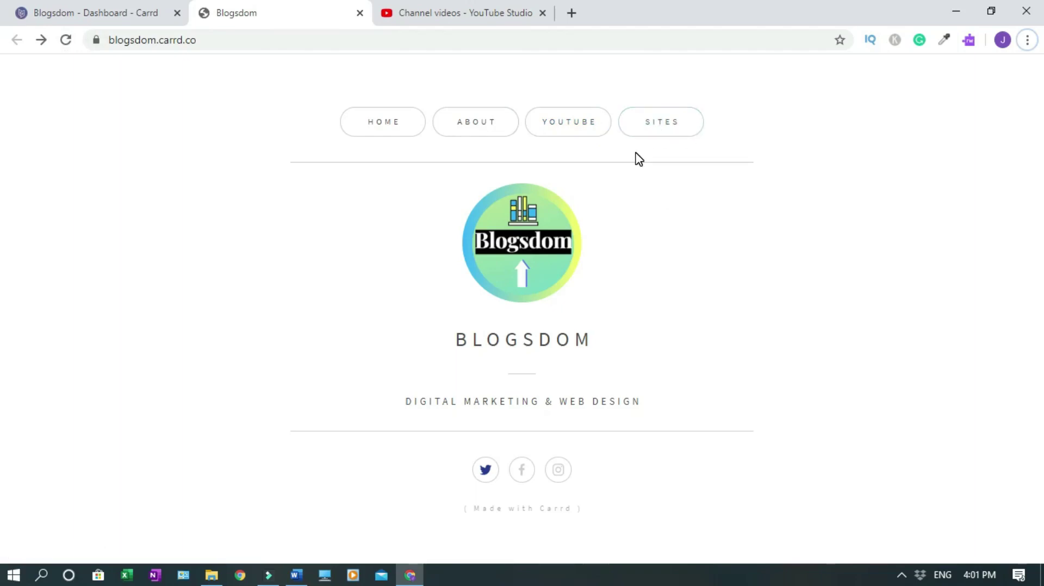
Test the Sites link, which goes to a broken placeholder page, then return to the Carrd editor.
{"action": "left_click", "coordinate": [655, 132]}
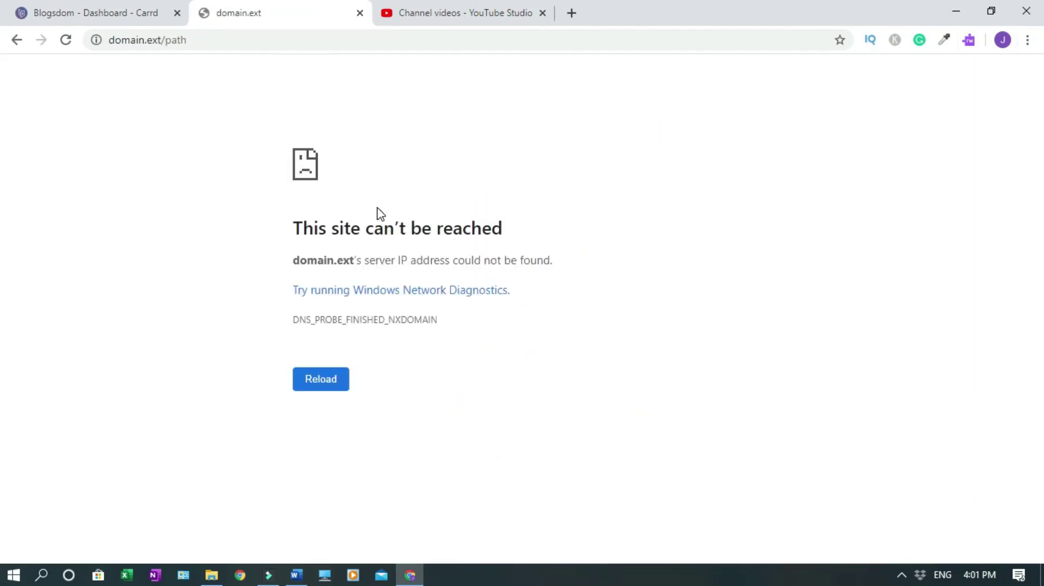
{"action": "left_click", "coordinate": [21, 37]}
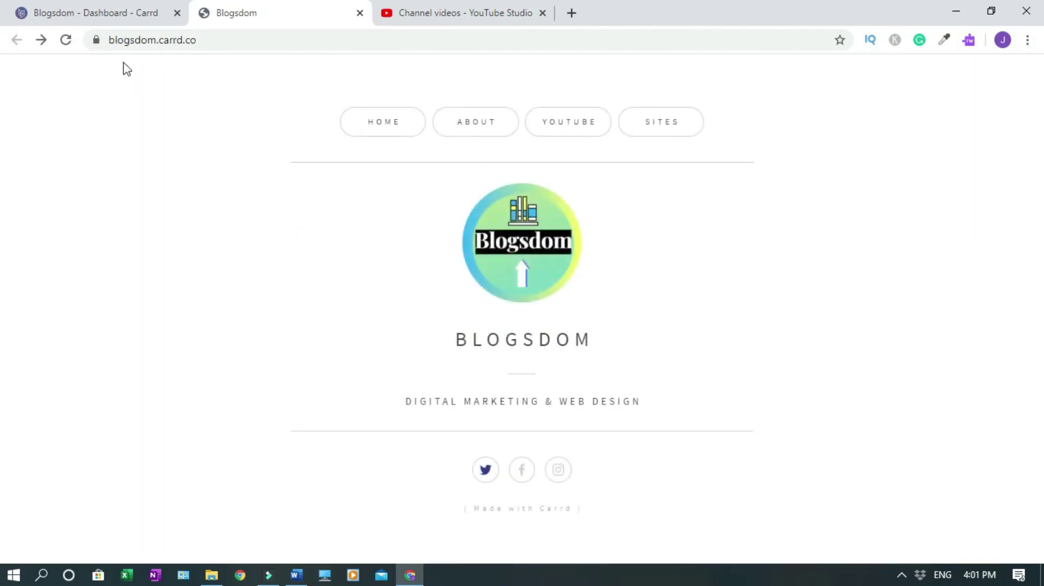
{"action": "left_click", "coordinate": [91, 13]}
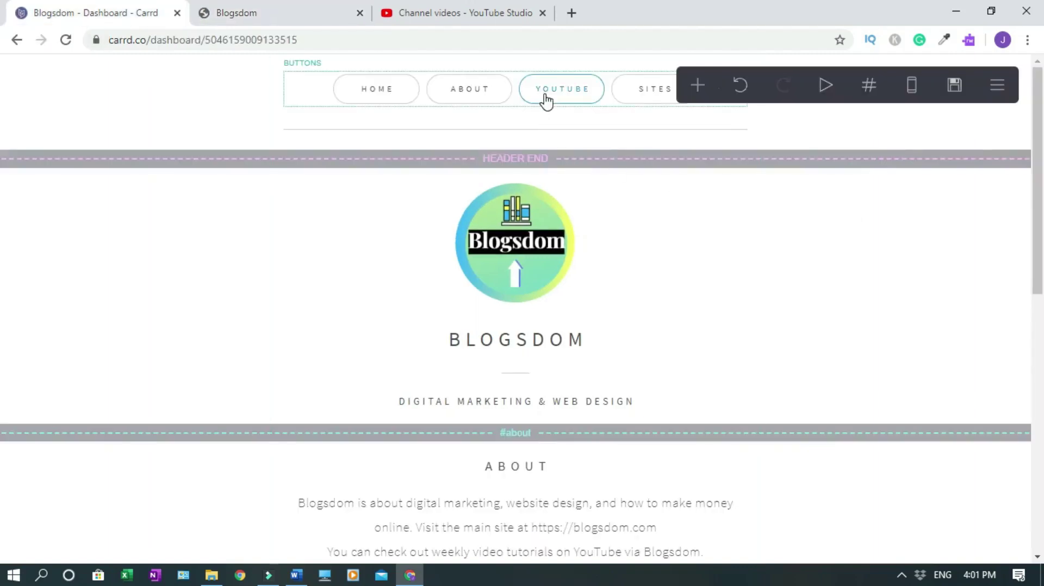
{"action": "left_click", "coordinate": [642, 96]}
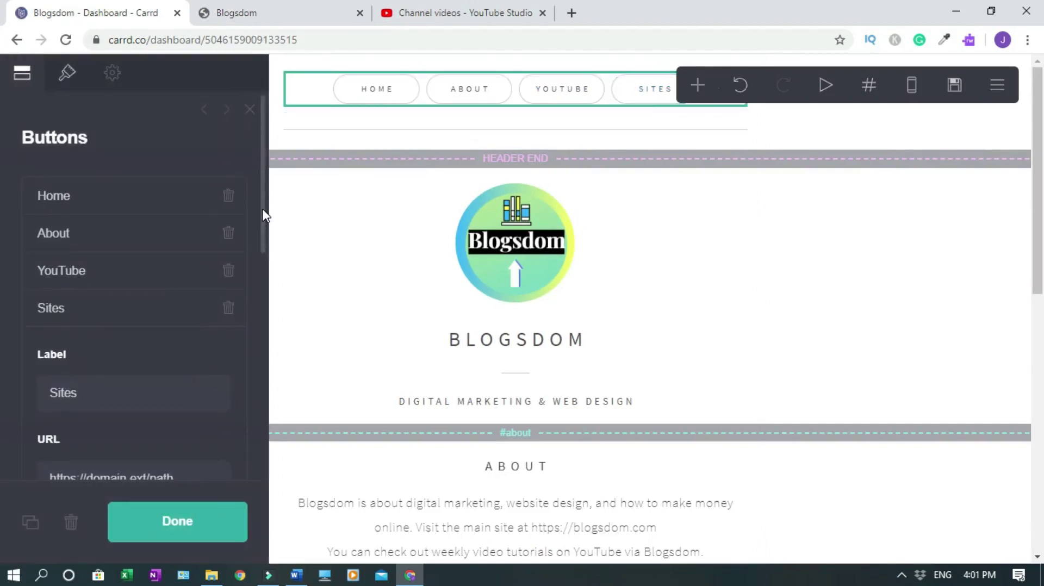
{"action": "scroll", "coordinate": [265, 215], "scroll_direction": "down", "scroll_amount": 6}
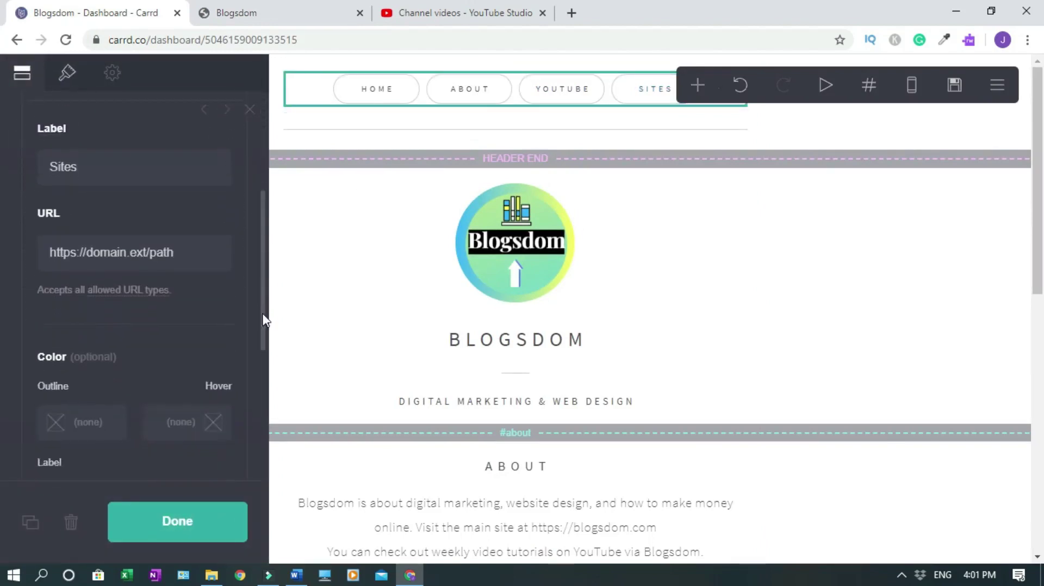
{"action": "scroll", "coordinate": [254, 293], "scroll_direction": "up", "scroll_amount": 3}
{"action": "scroll", "coordinate": [254, 288], "scroll_direction": "down", "scroll_amount": 1}
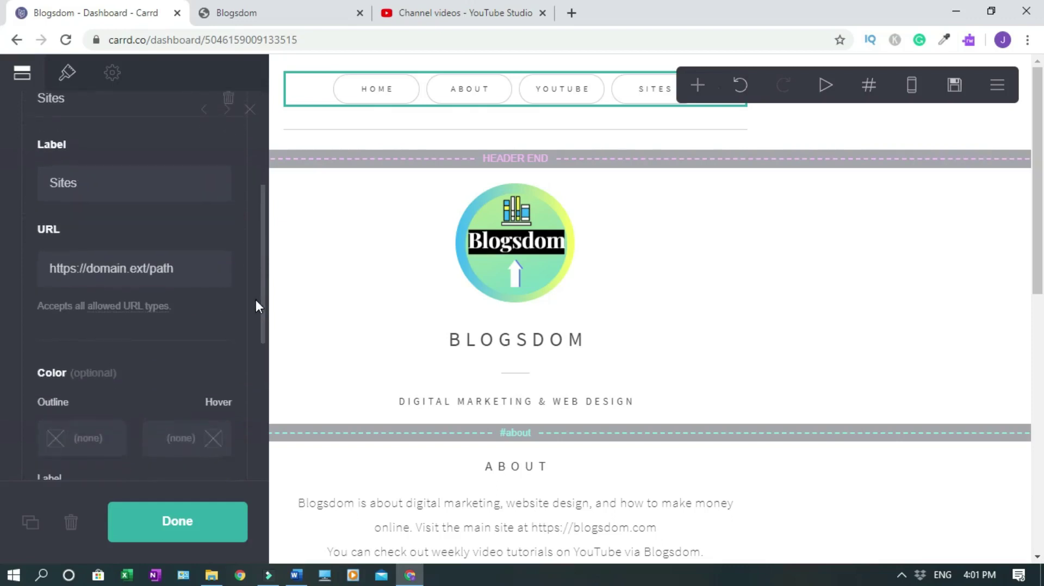
{"action": "triple_click", "coordinate": [108, 267]}
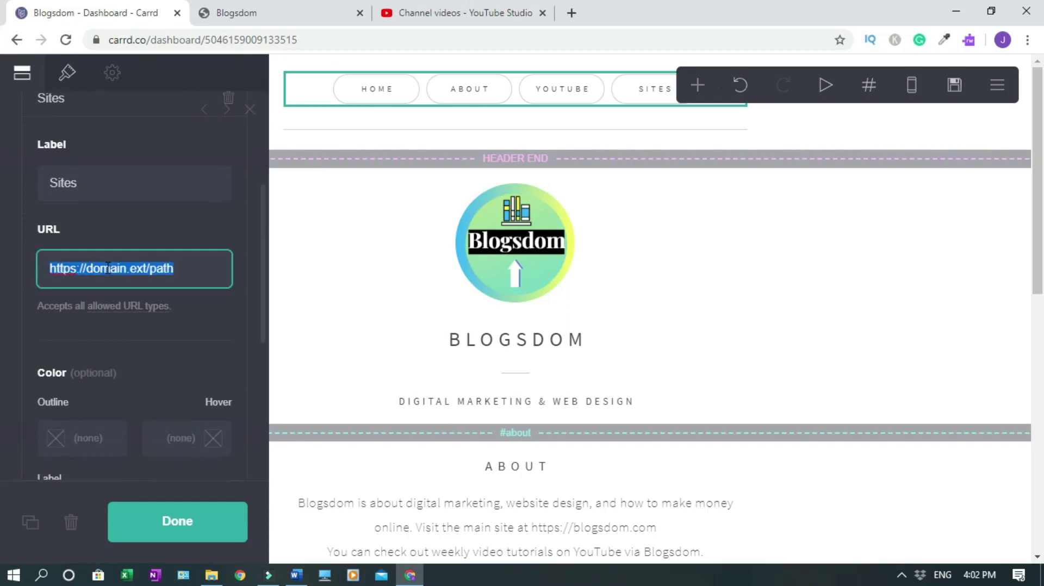
{"action": "type", "text": "#sites"}
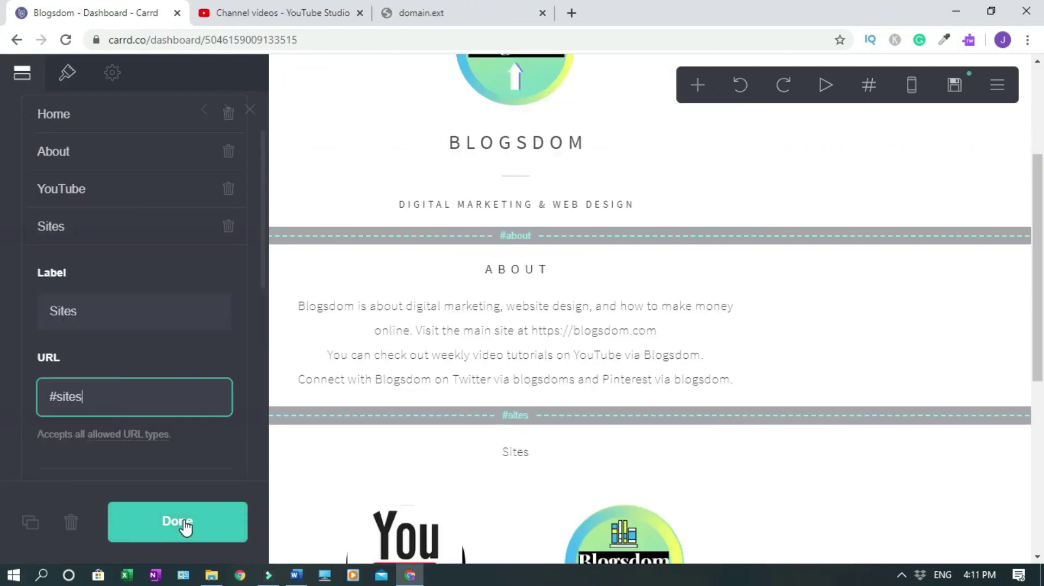
{"action": "left_click", "coordinate": [178, 521]}
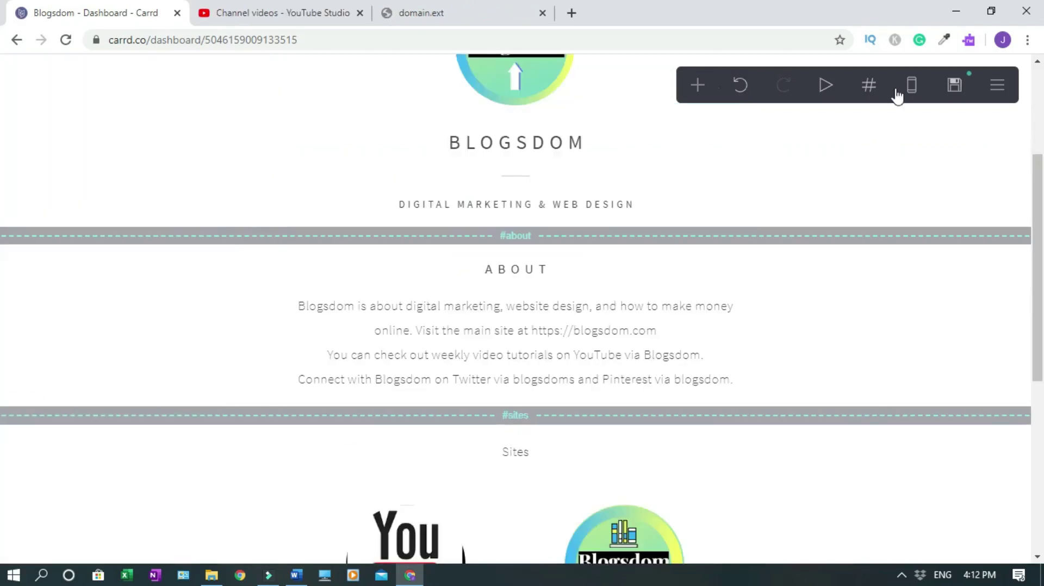
{"action": "left_click", "coordinate": [955, 86]}
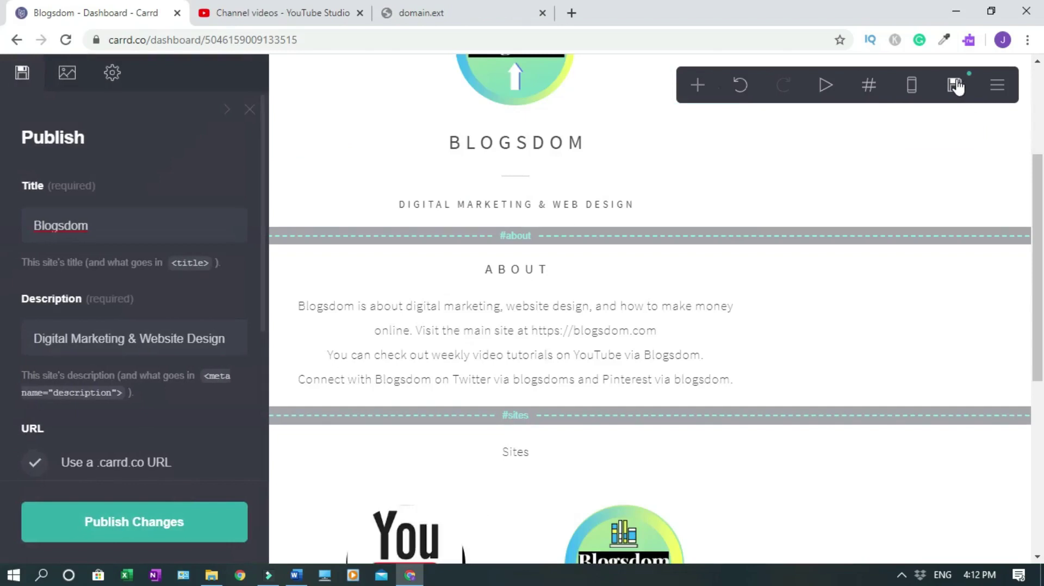
Publish the changes, open the live site, and test the Home and About links.
{"action": "left_click", "coordinate": [125, 531]}
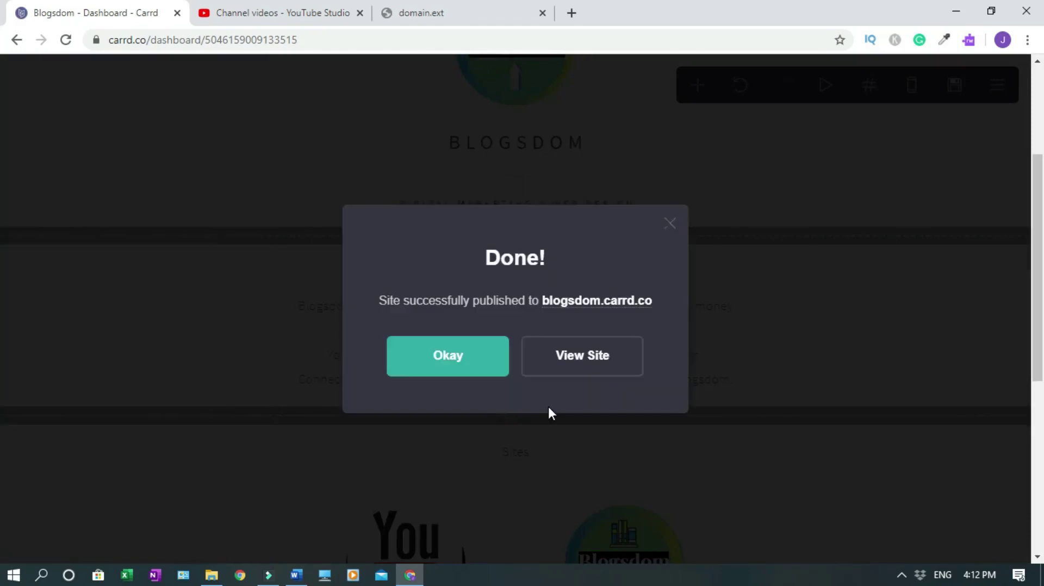
{"action": "left_click", "coordinate": [610, 357]}
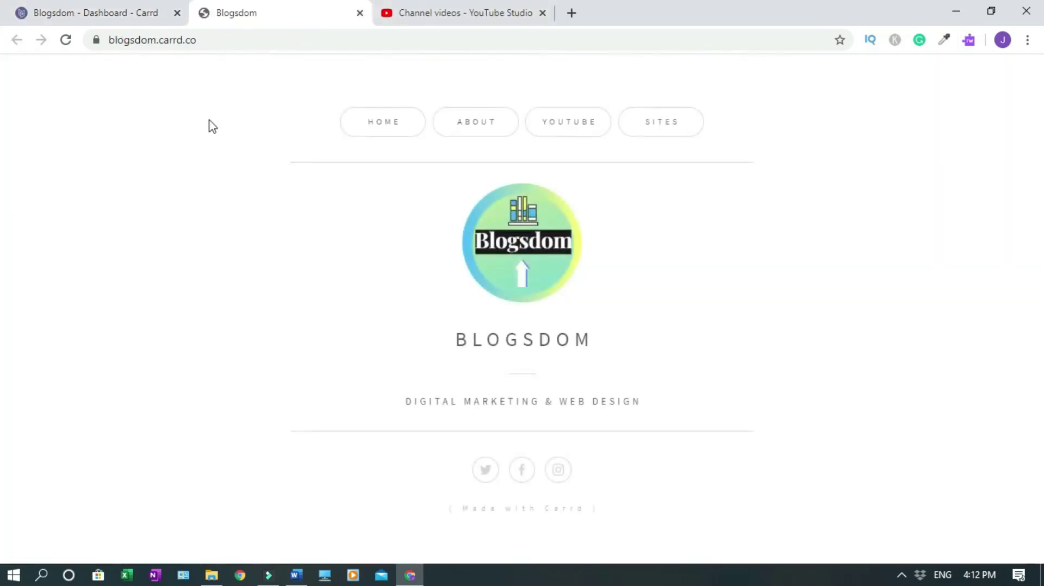
{"action": "left_click", "coordinate": [382, 128]}
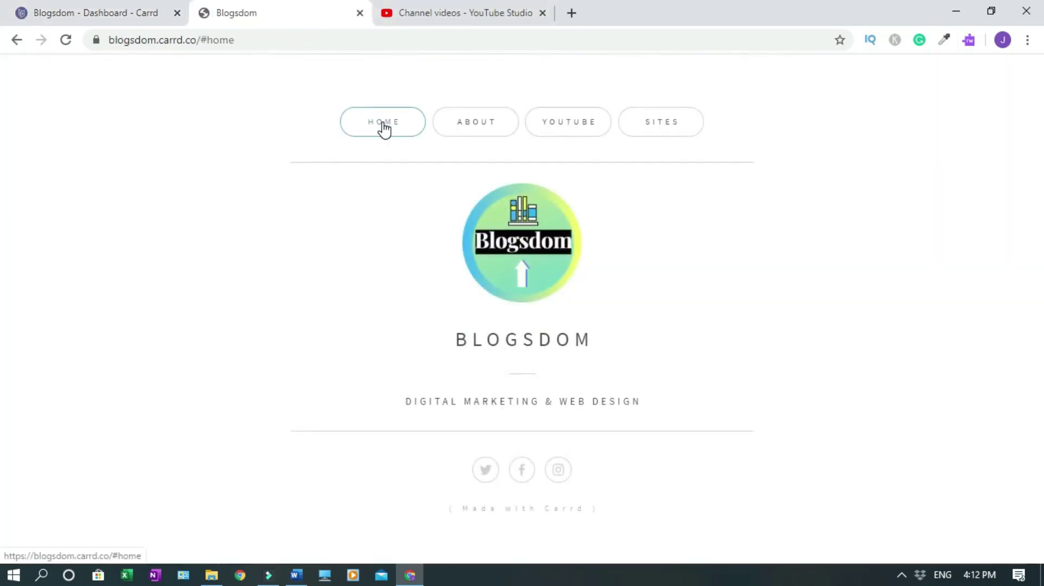
{"action": "left_click", "coordinate": [465, 130]}
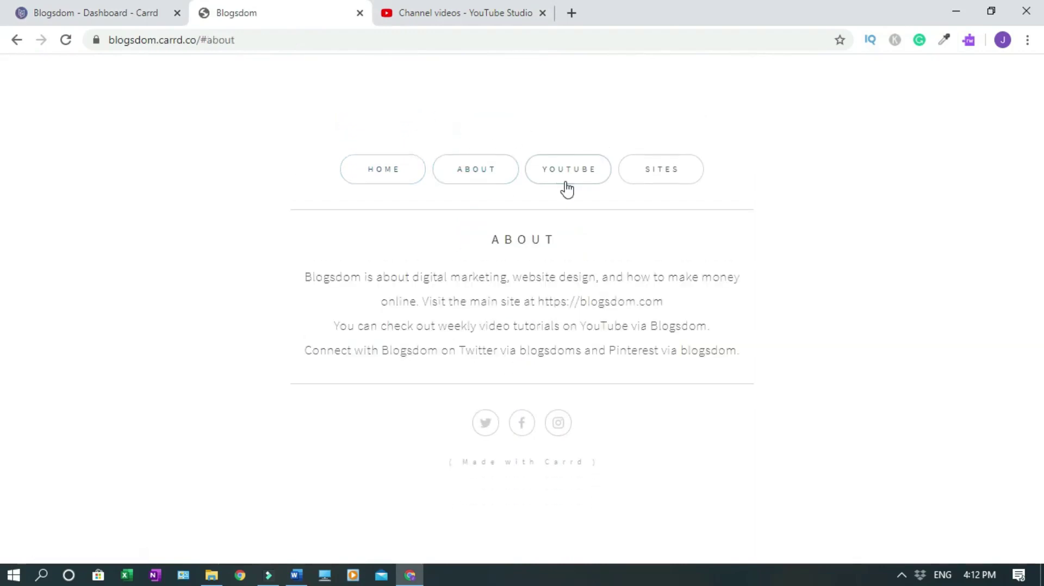
Test the YouTube link, confirm Sites now jumps to #sites, and close the live site.
{"action": "left_click", "coordinate": [576, 178]}
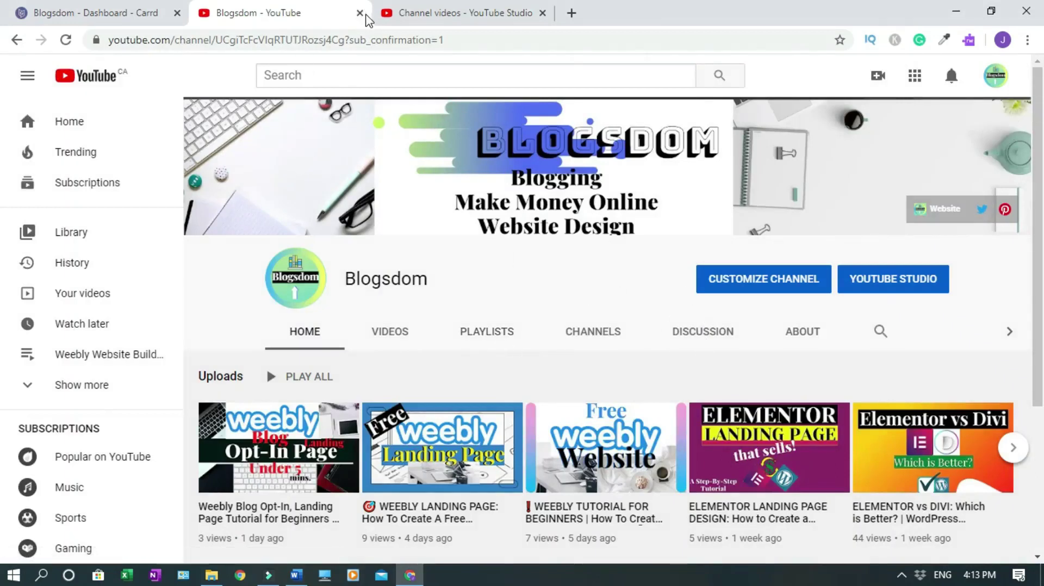
{"action": "left_click", "coordinate": [16, 40]}
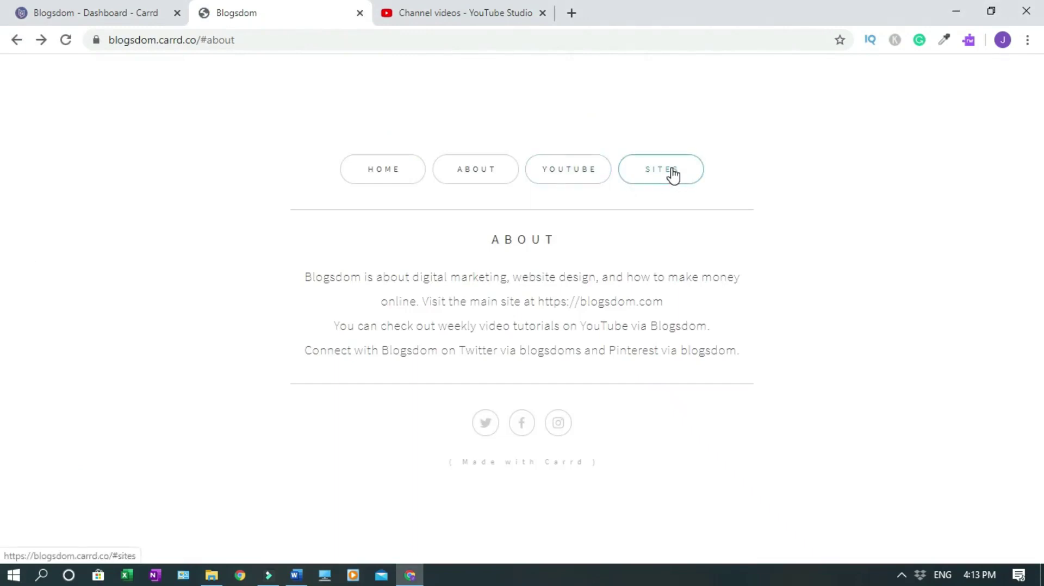
{"action": "left_click", "coordinate": [673, 175]}
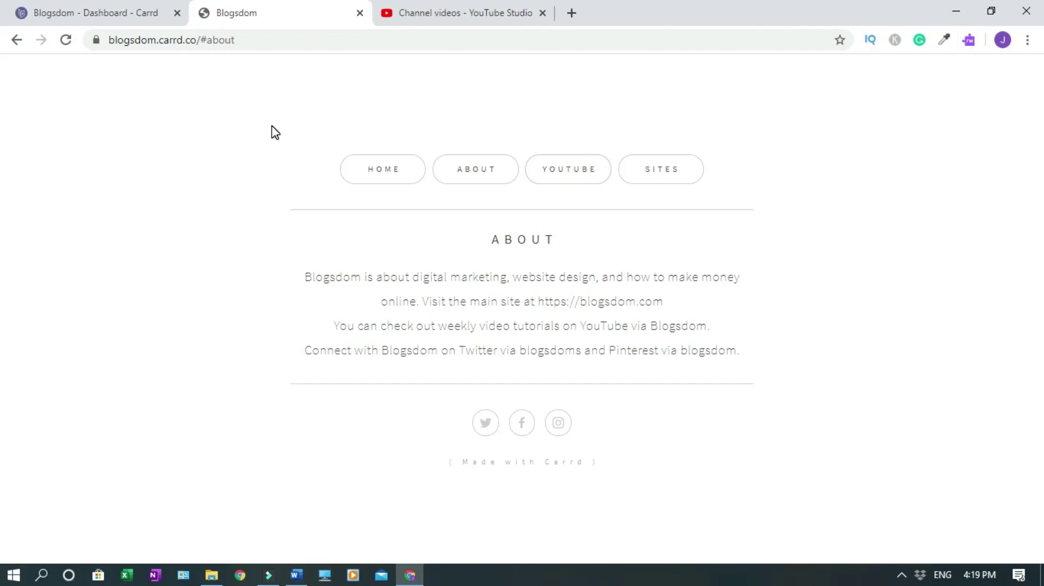
{"action": "left_click", "coordinate": [360, 14]}
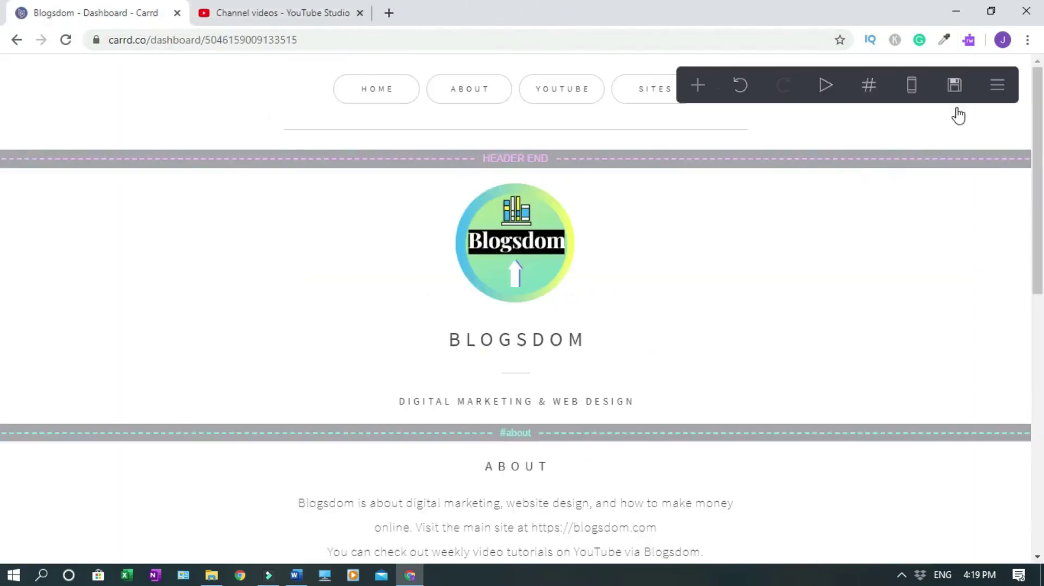
Go to the My Sites dashboard and log out of Carrd, confirming Logout.
{"action": "left_click", "coordinate": [999, 88]}
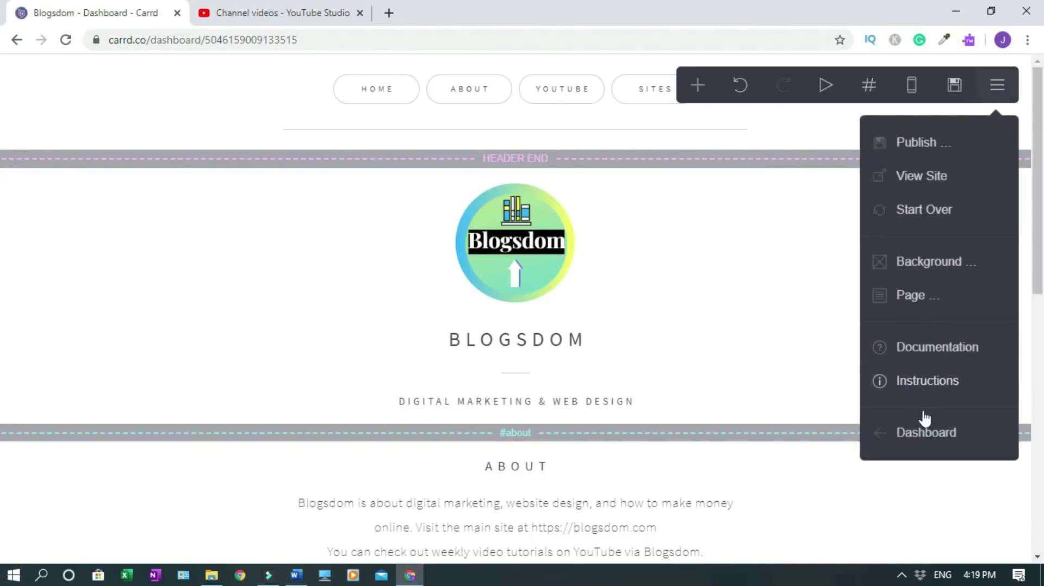
{"action": "left_click", "coordinate": [924, 435]}
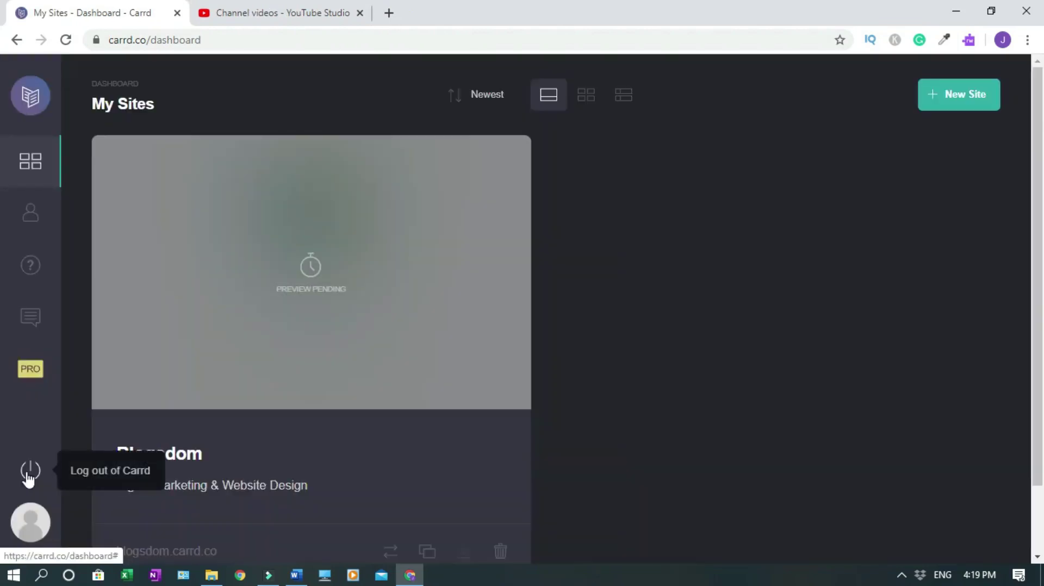
{"action": "left_click", "coordinate": [30, 473]}
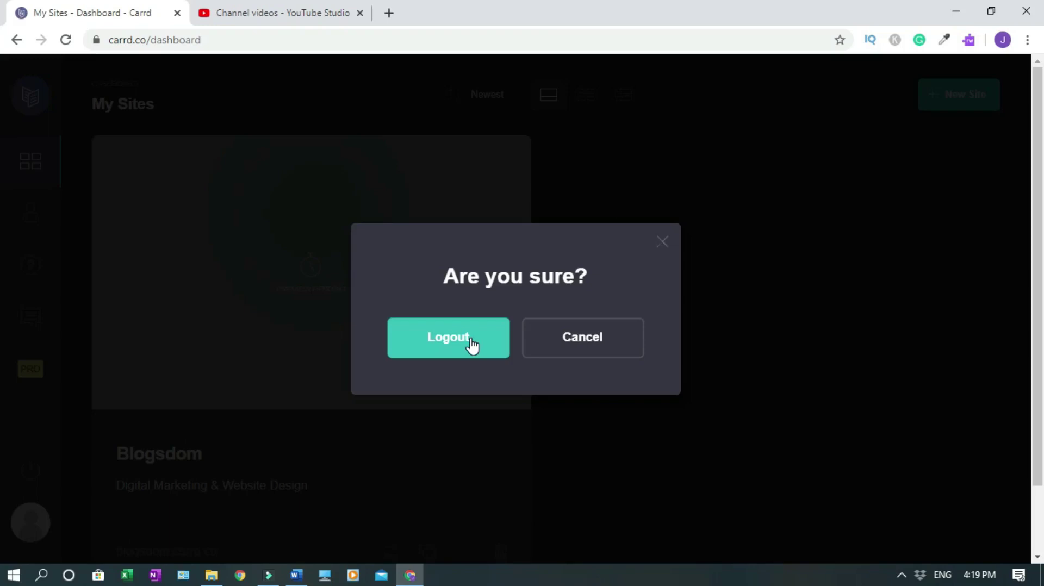
{"action": "left_click", "coordinate": [472, 346]}
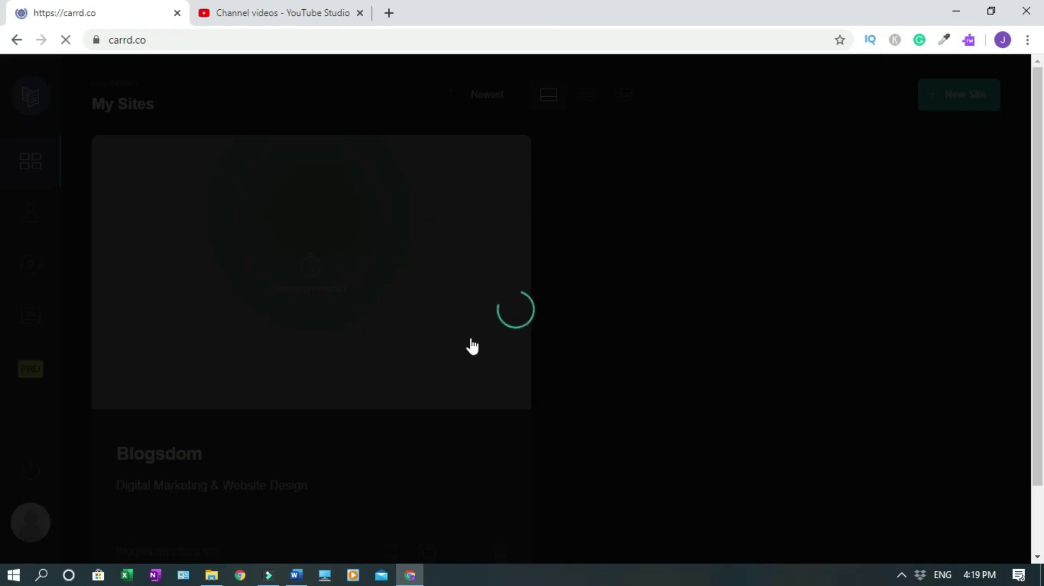